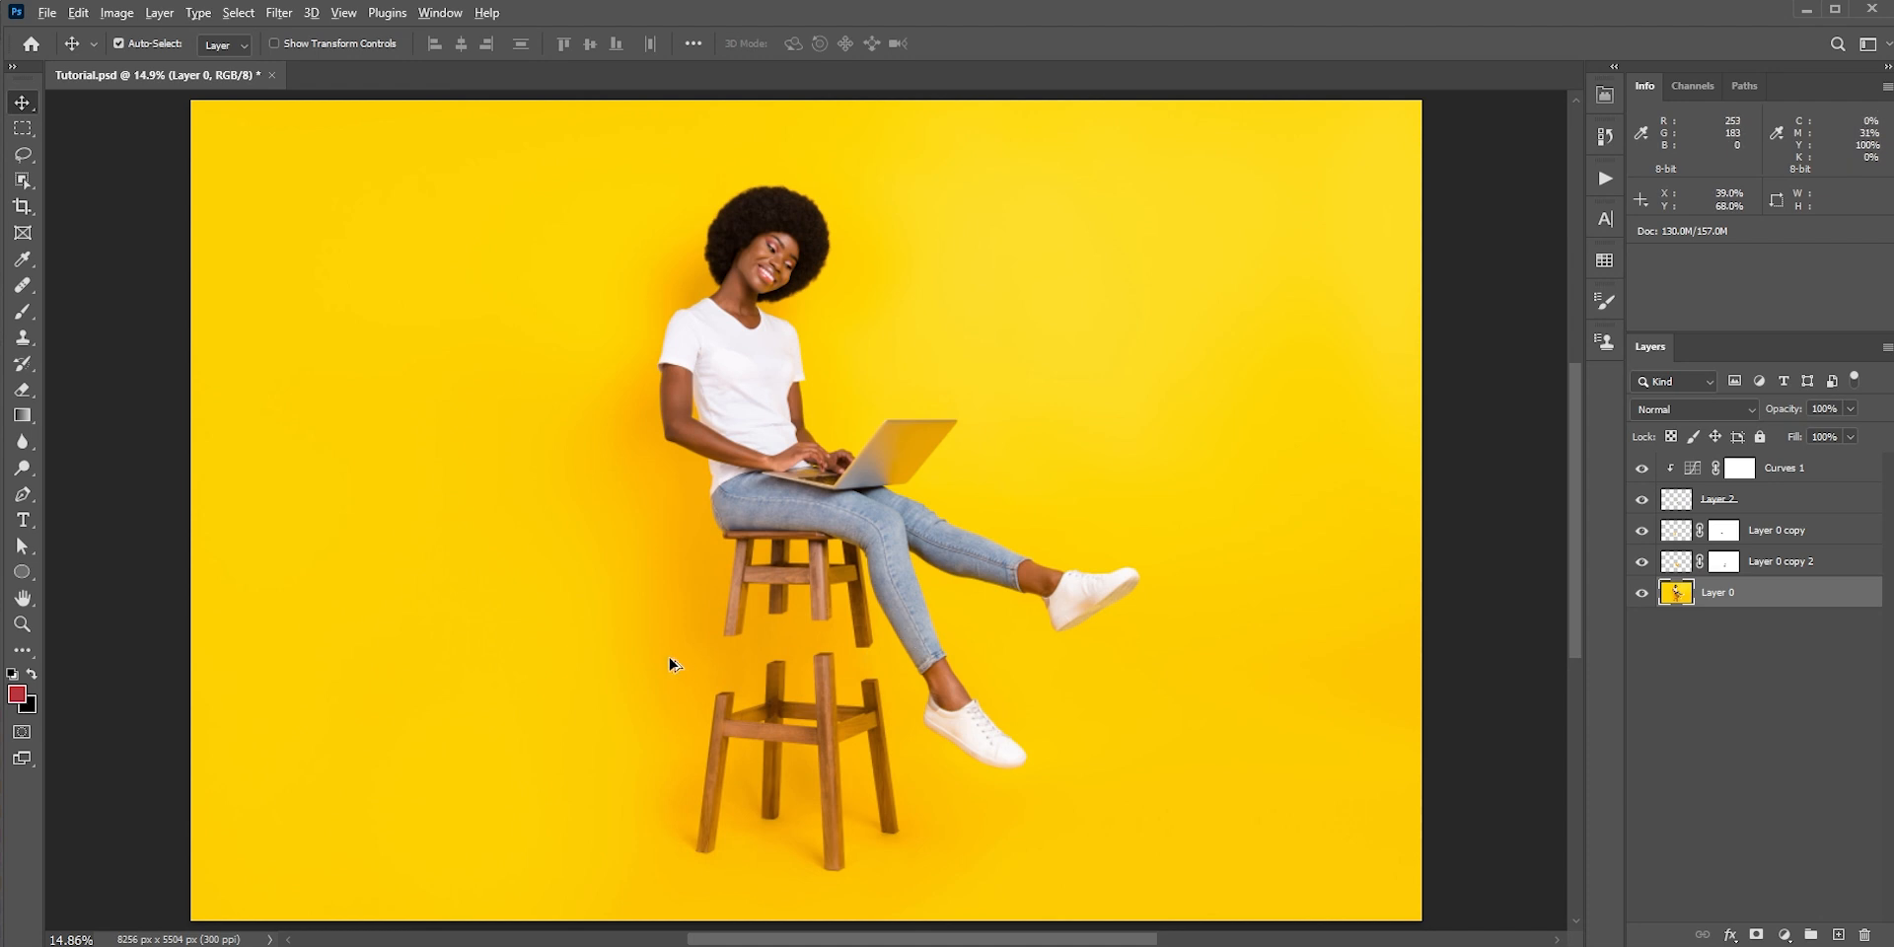
# Examine the finished cut stool by switching the original photo layer, Layer 0, off and on
pyautogui.scroll(5, 668, 657)
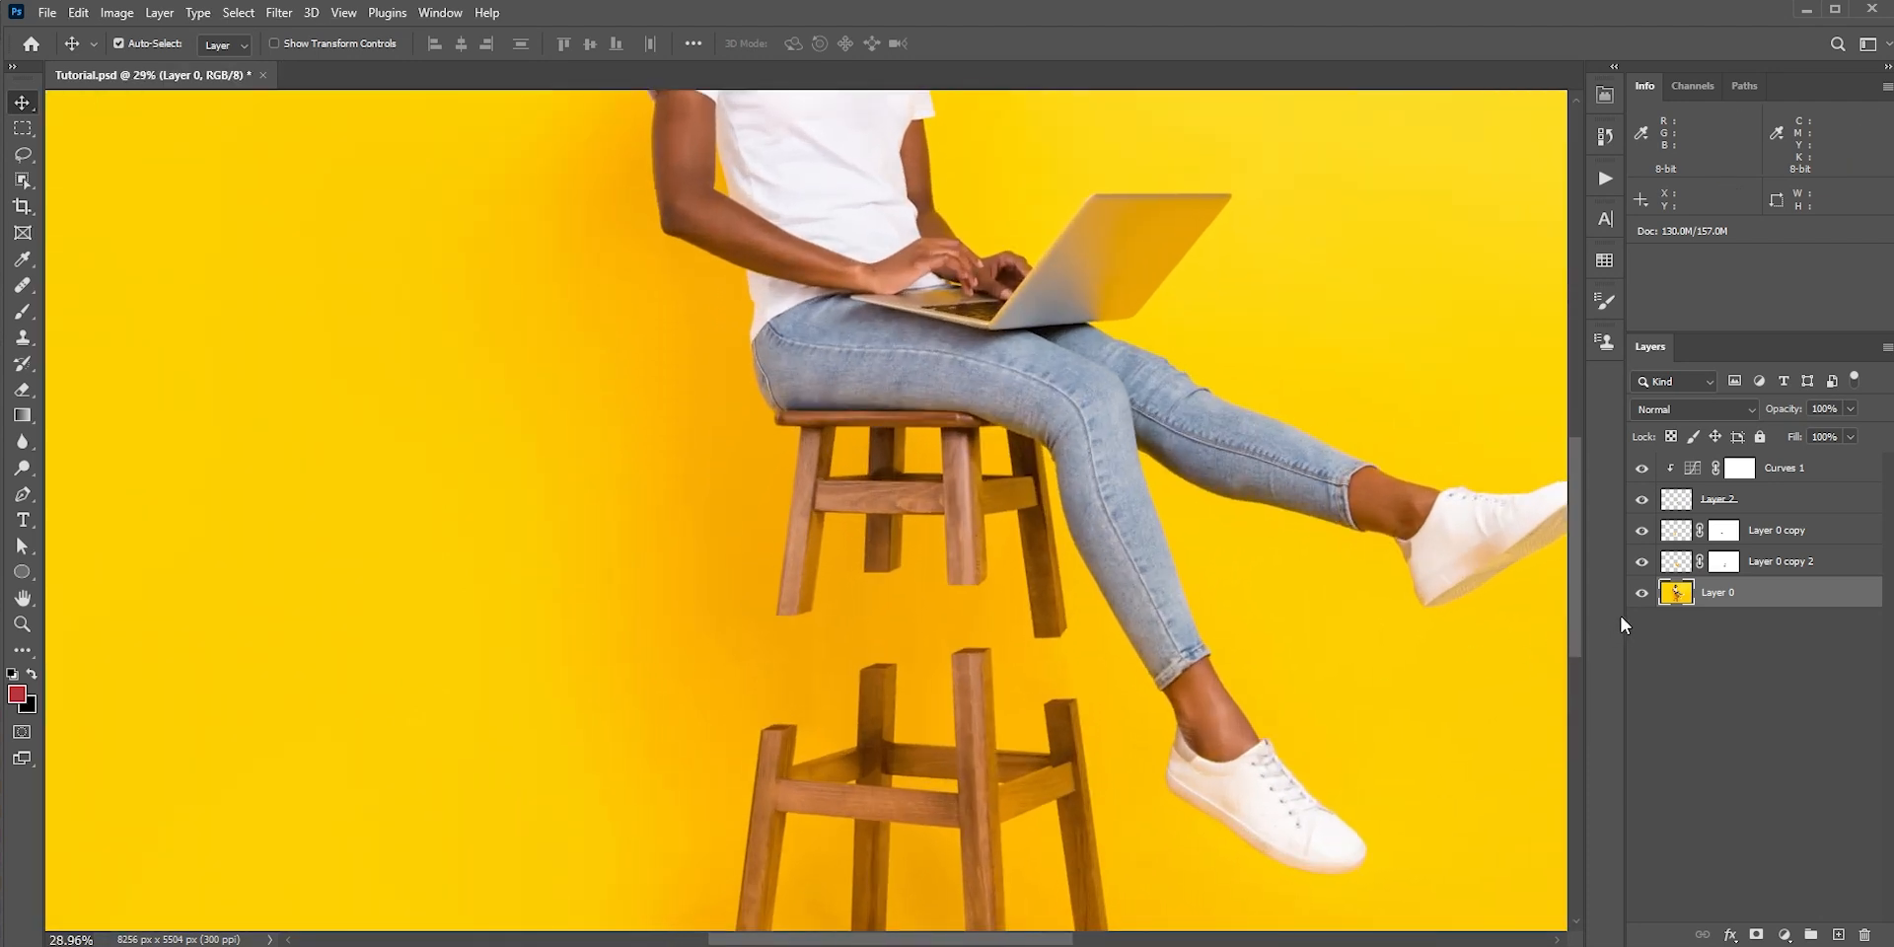
pyautogui.keyDown('alt'); pyautogui.click(1640, 595); pyautogui.keyUp('alt')
pyautogui.keyDown('alt'); pyautogui.click(1641, 595); pyautogui.keyUp('alt')
pyautogui.keyDown('alt'); pyautogui.click(1640, 595); pyautogui.keyUp('alt')
pyautogui.keyDown('alt'); pyautogui.click(1640, 595); pyautogui.keyUp('alt')
pyautogui.hotkey('ctrl', '0')
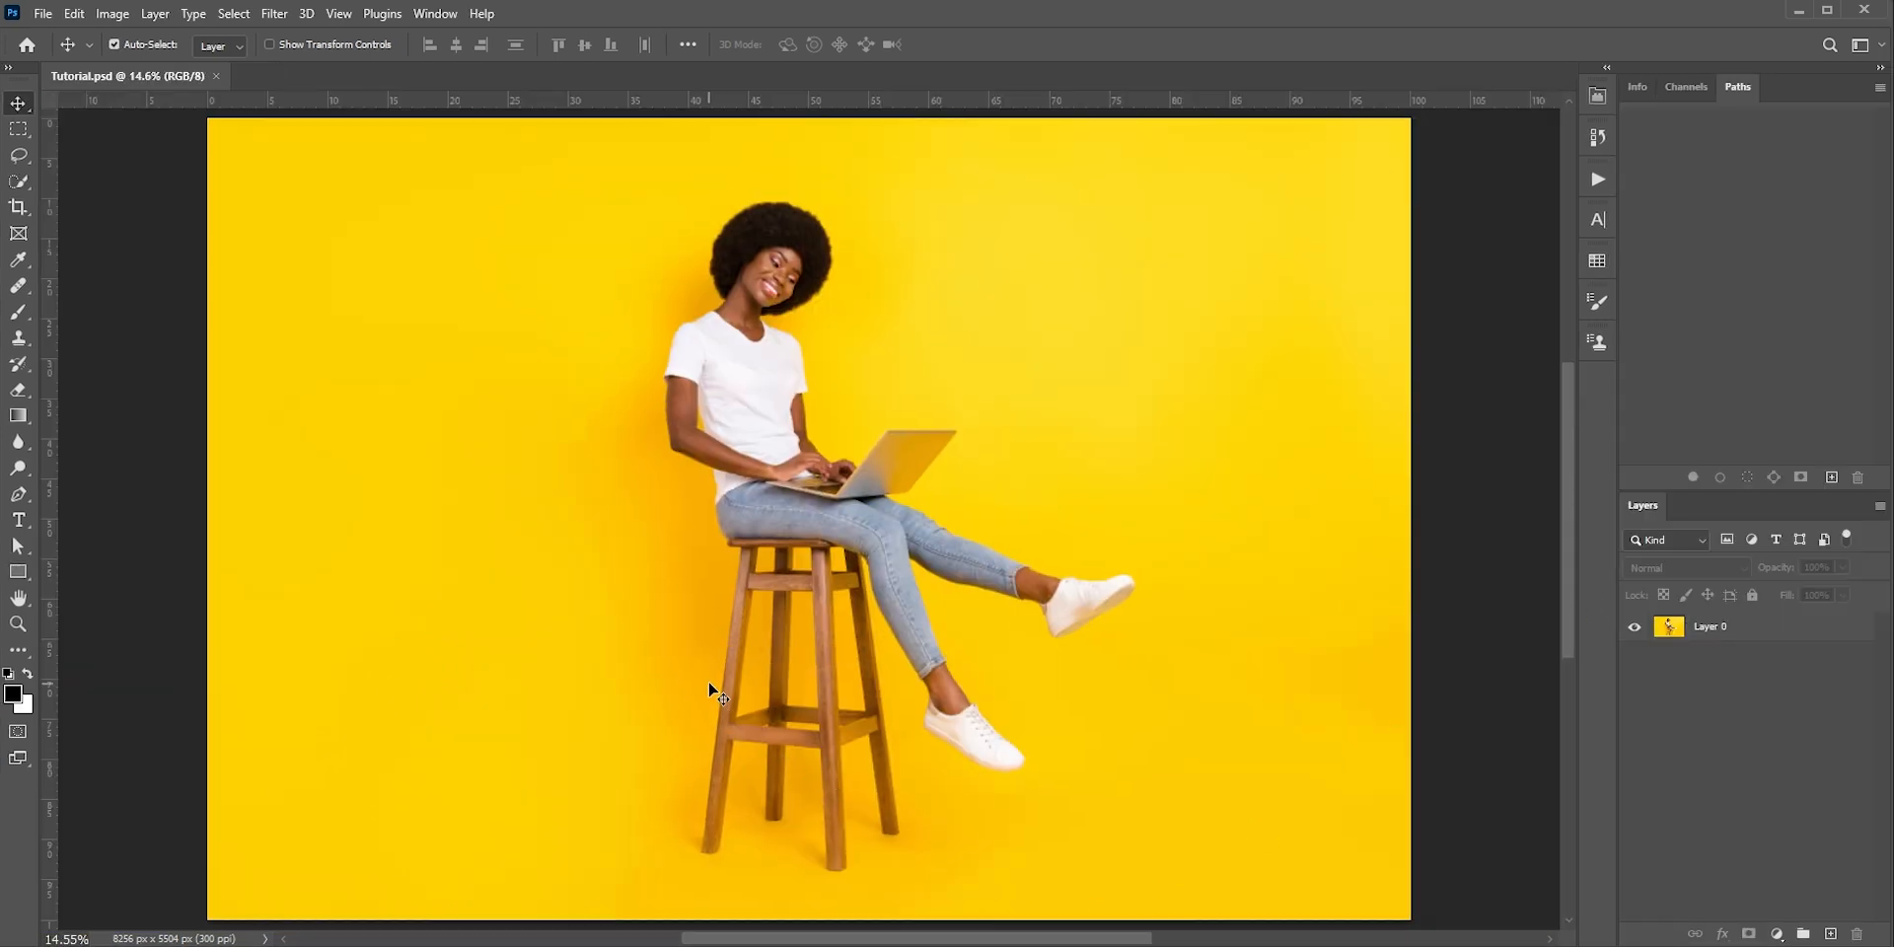
# Draw a closed four-point Pen path around the middle section of the stool's front-left leg
pyautogui.scroll(5, 754, 668)
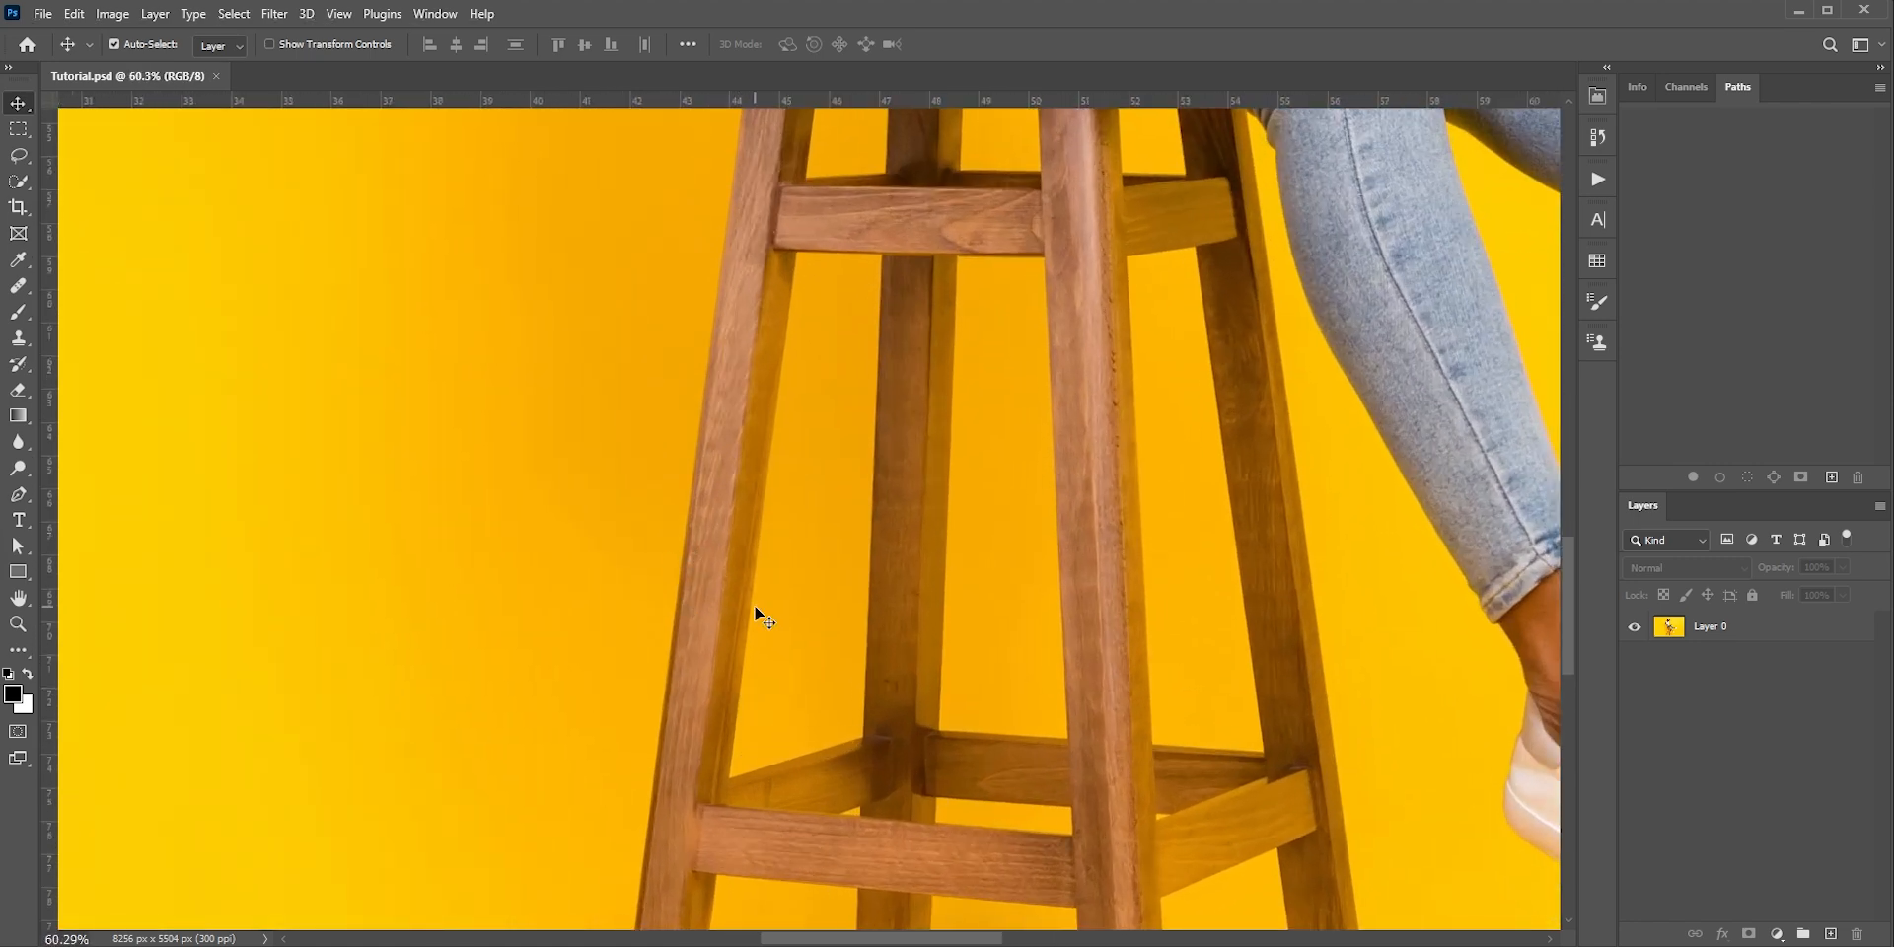
pyautogui.press('p')
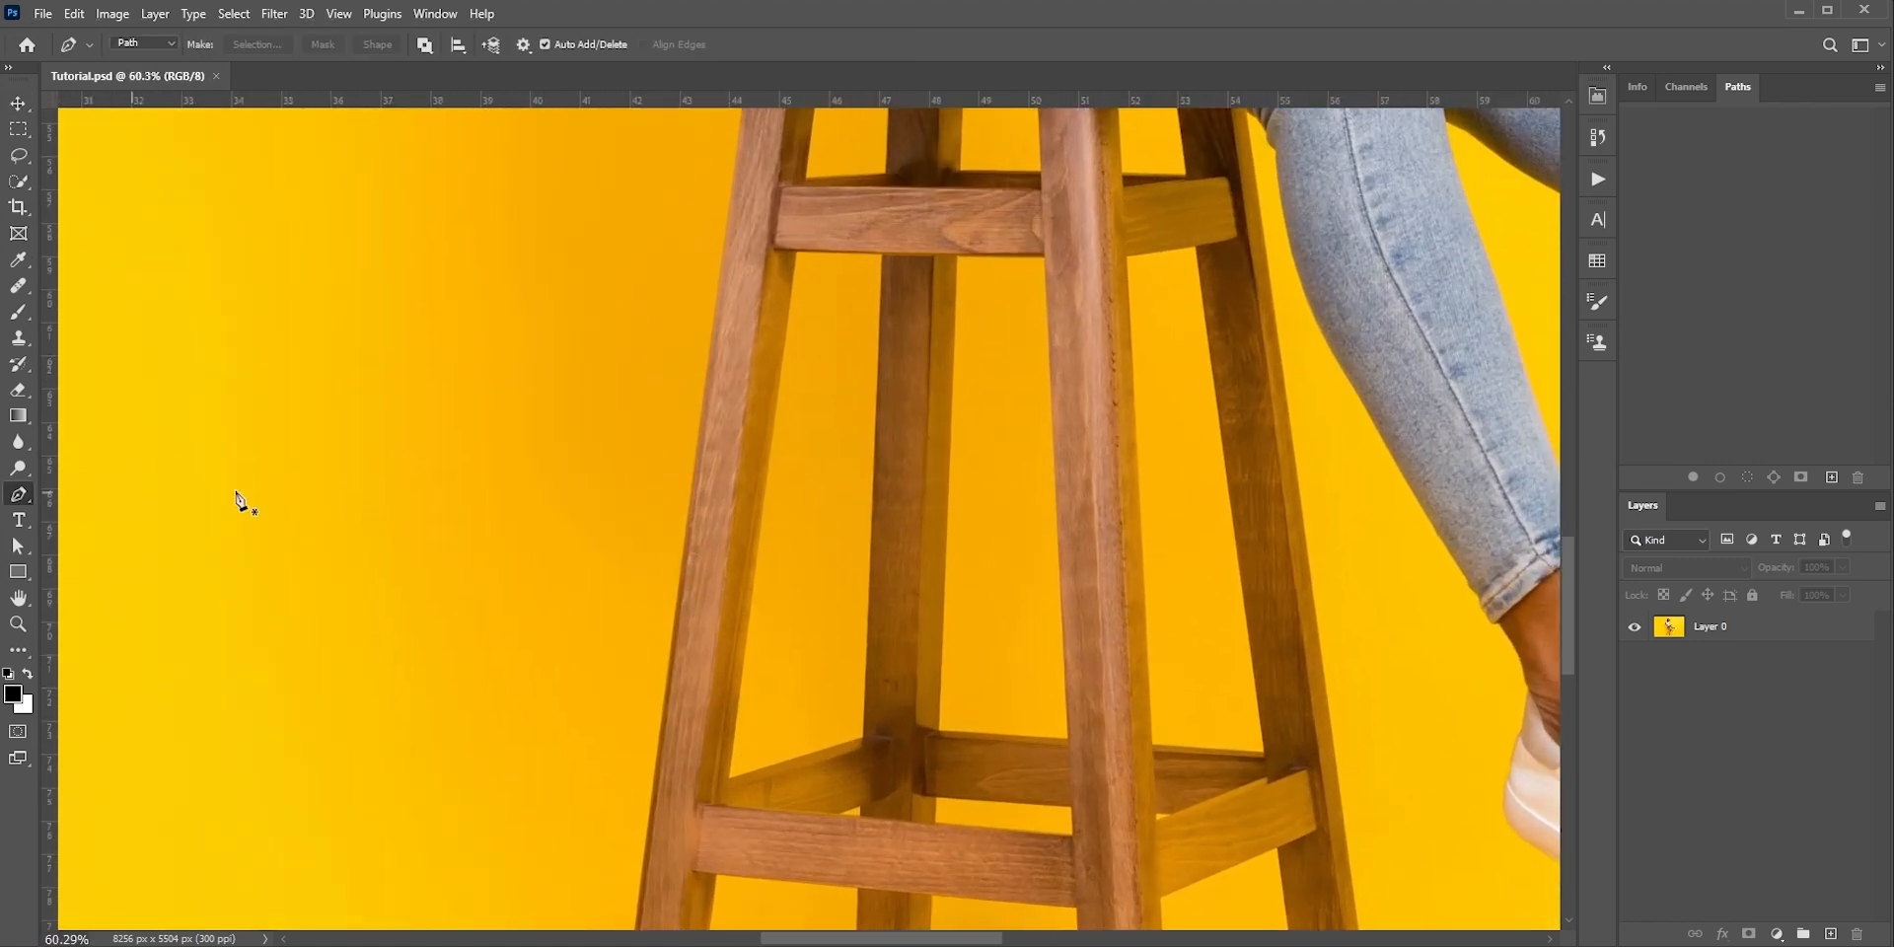
pyautogui.click(629, 359)
pyautogui.click(813, 351)
pyautogui.click(782, 714)
pyautogui.click(616, 725)
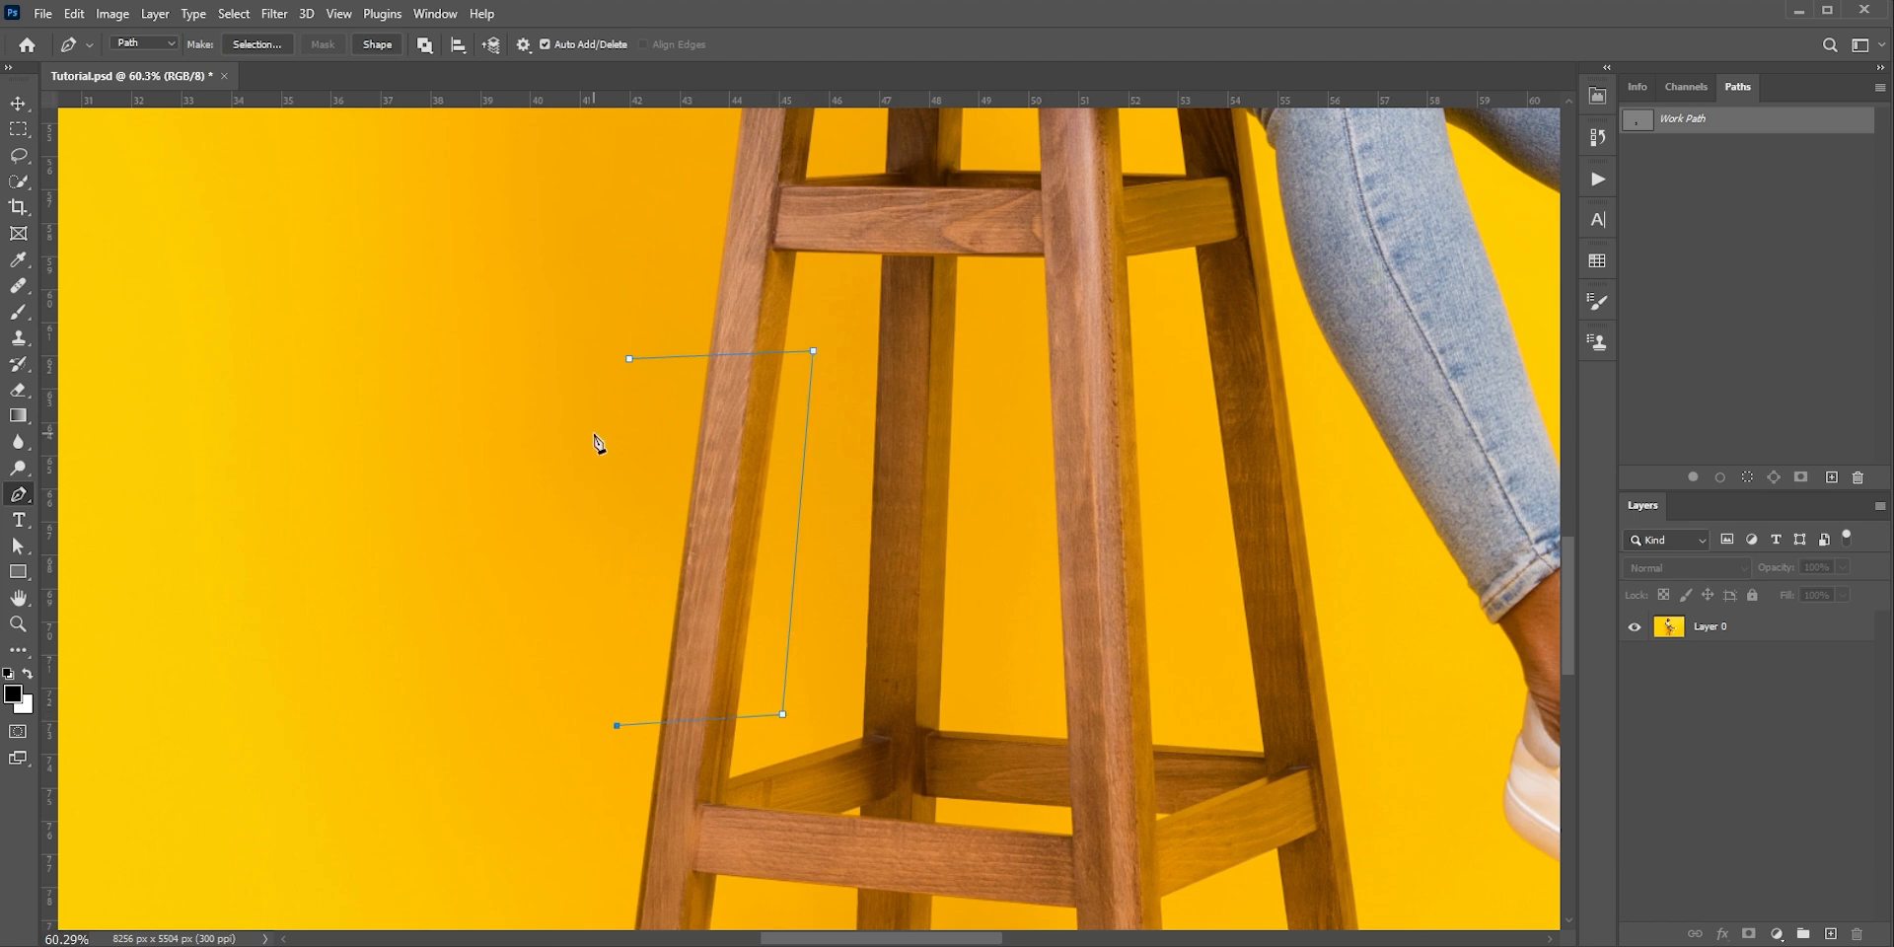
pyautogui.click(629, 359)
# Turn the path around the front-left leg into a new anti-aliased selection with a 1-pixel feather radius
pyautogui.rightClick(704, 483)
pyautogui.click(753, 564)
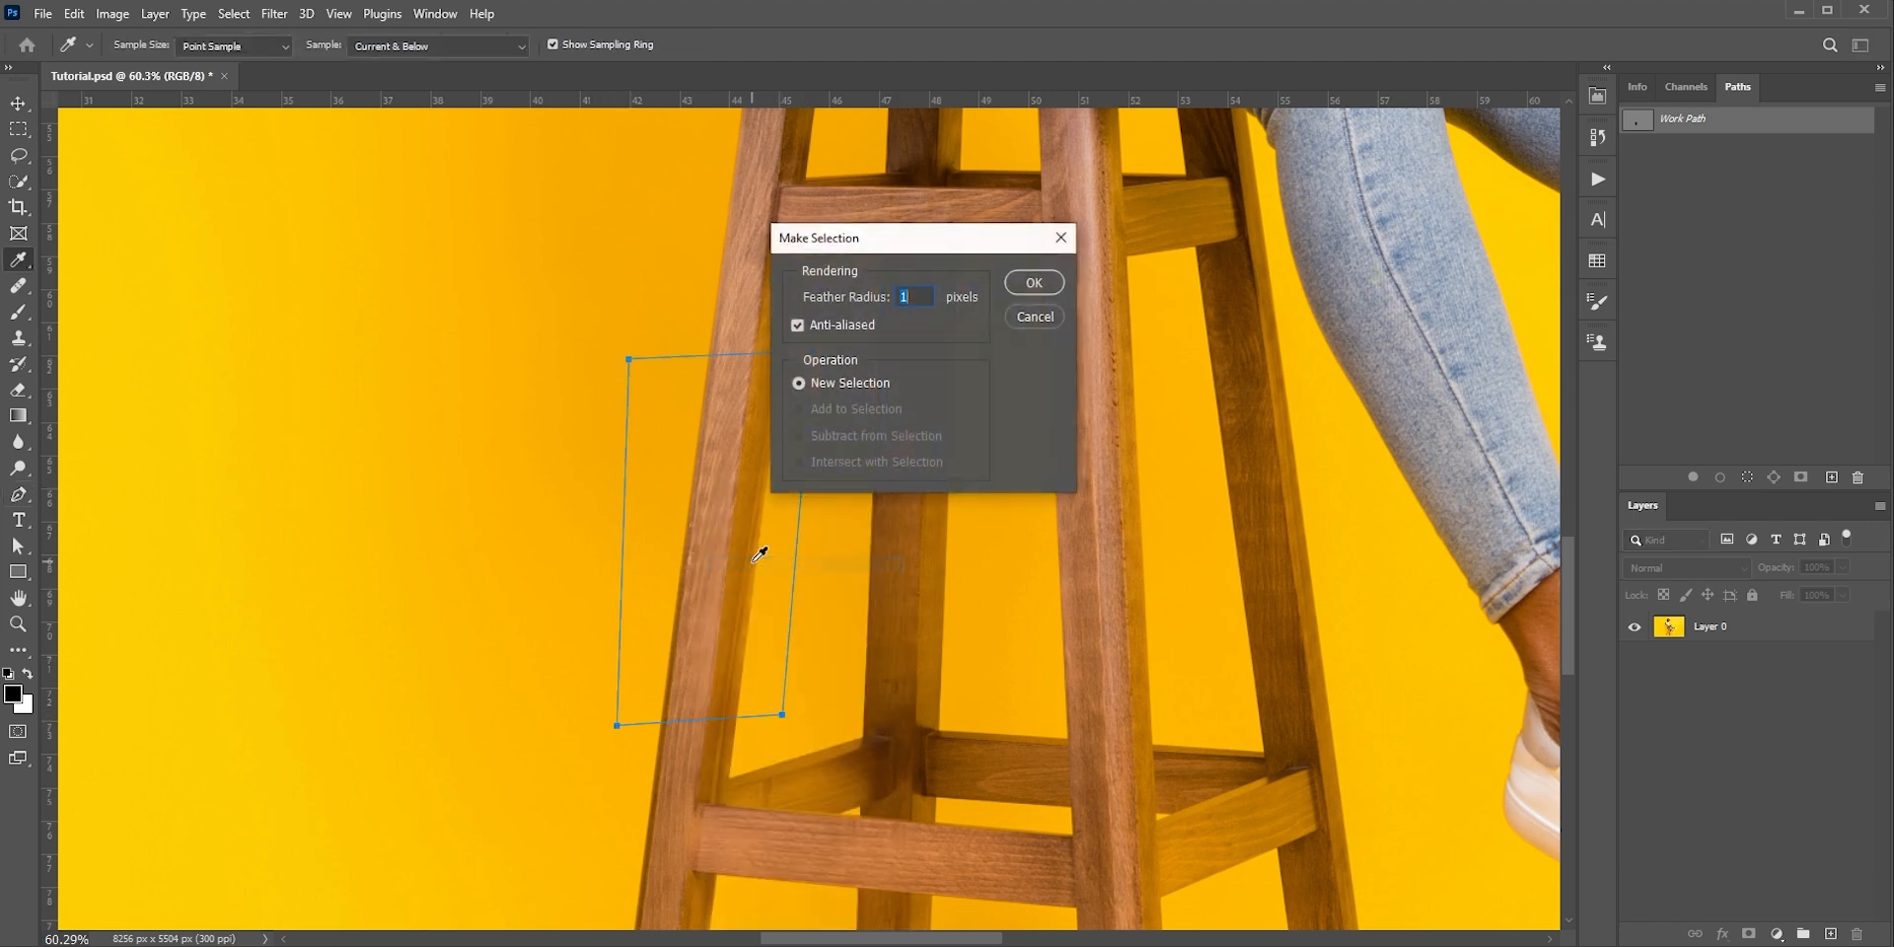
pyautogui.press('Return')
# Try to clone the yellow background over the selected leg section on a new layer
pyautogui.press('s')
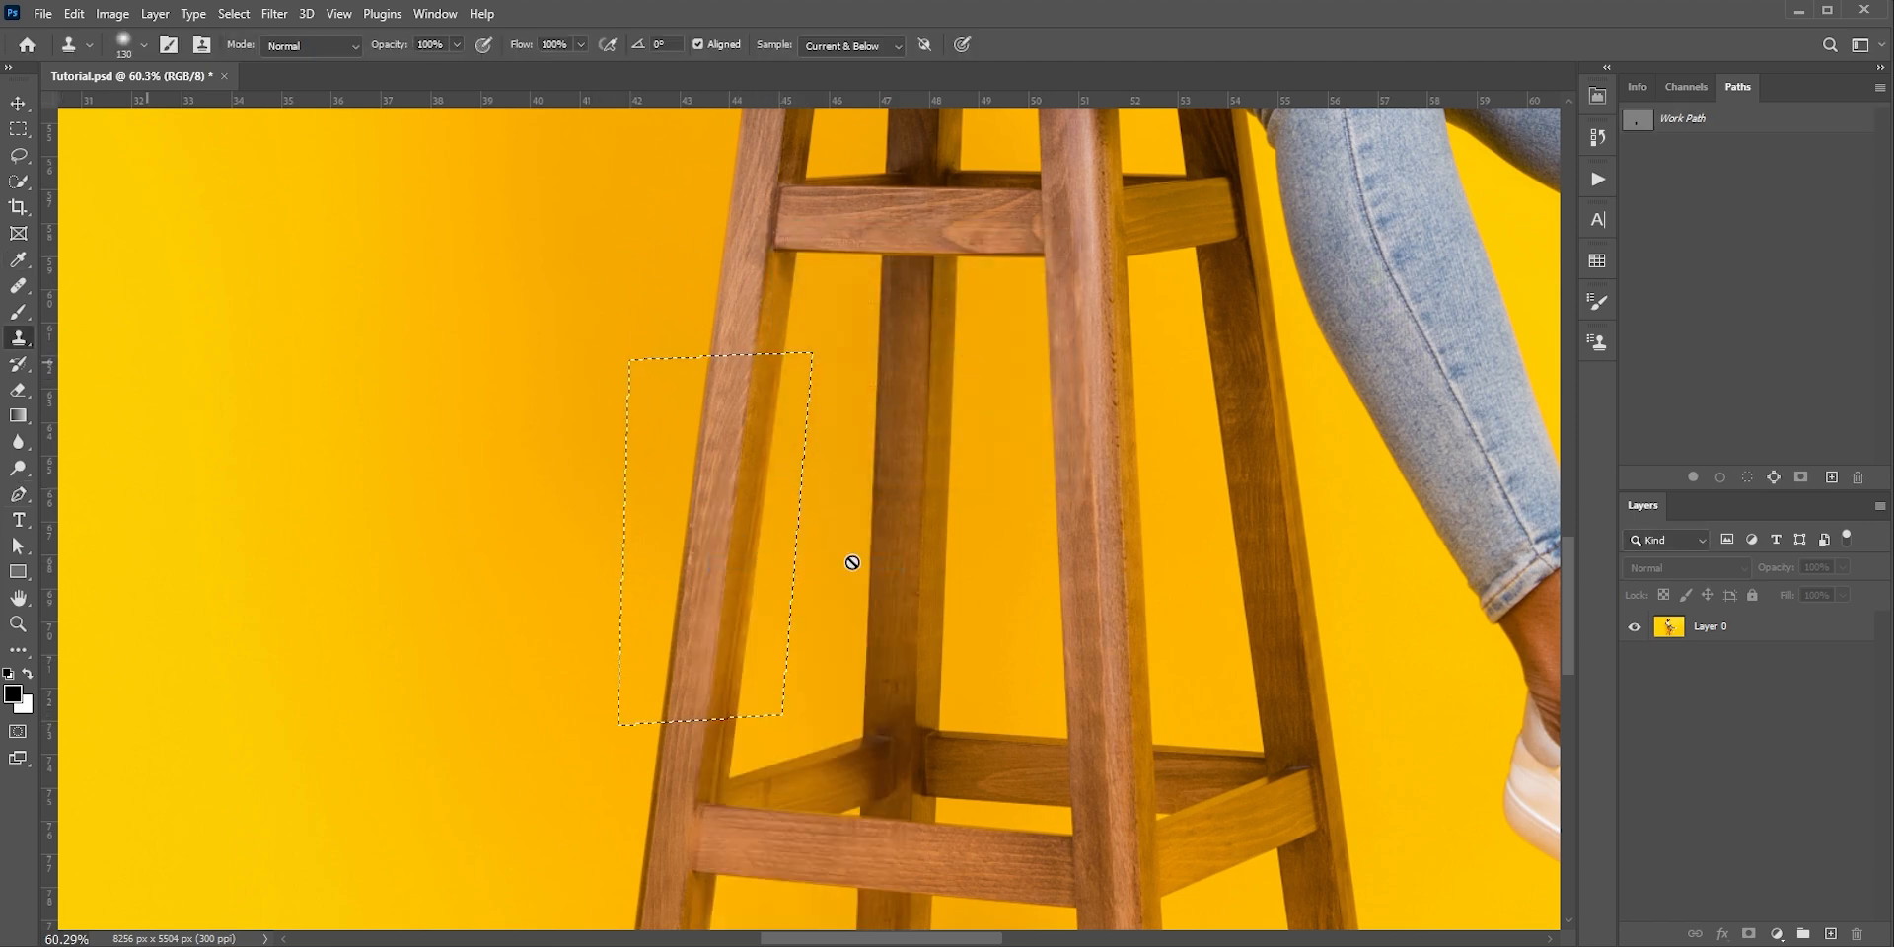
pyautogui.click(1831, 933)
pyautogui.moveTo(728, 424); pyautogui.dragTo(660, 474)
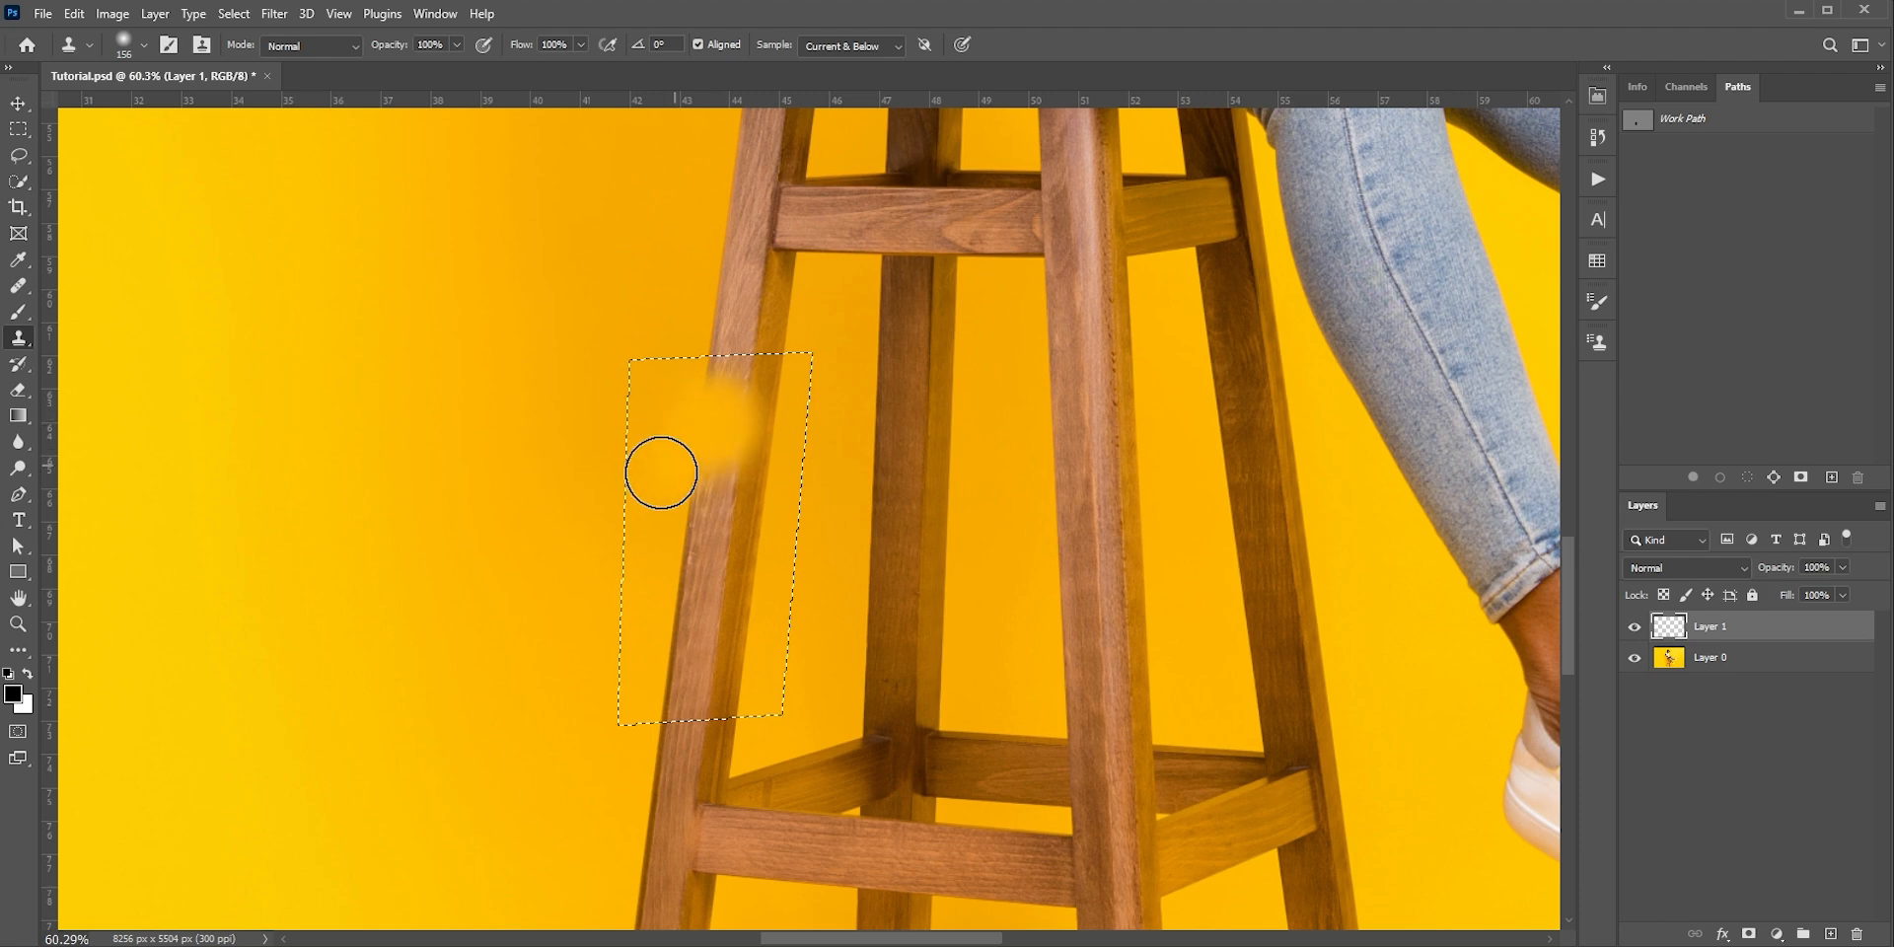
pyautogui.hotkey('ctrl', 'z')
# Replace the selected leg section of Layer 0 using Content-Aware Fill output to a new layer, sampling only yellow background and excluding the stool
pyautogui.click(1661, 666)
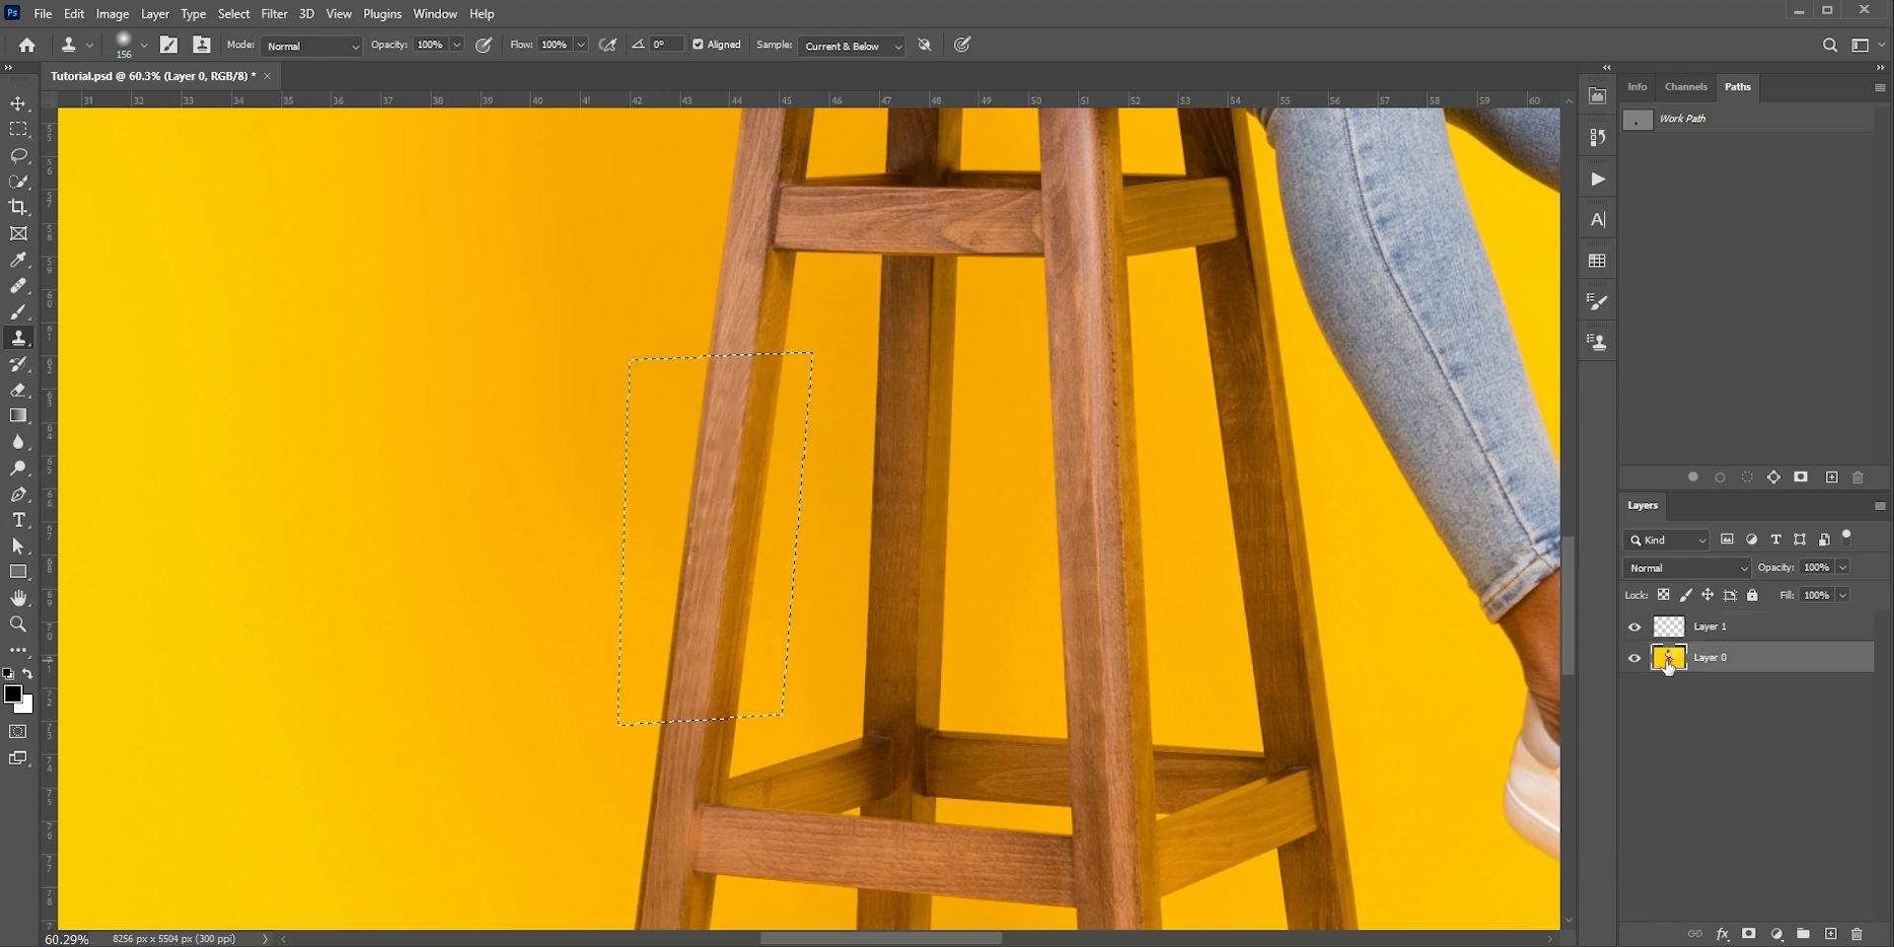
pyautogui.click(79, 16)
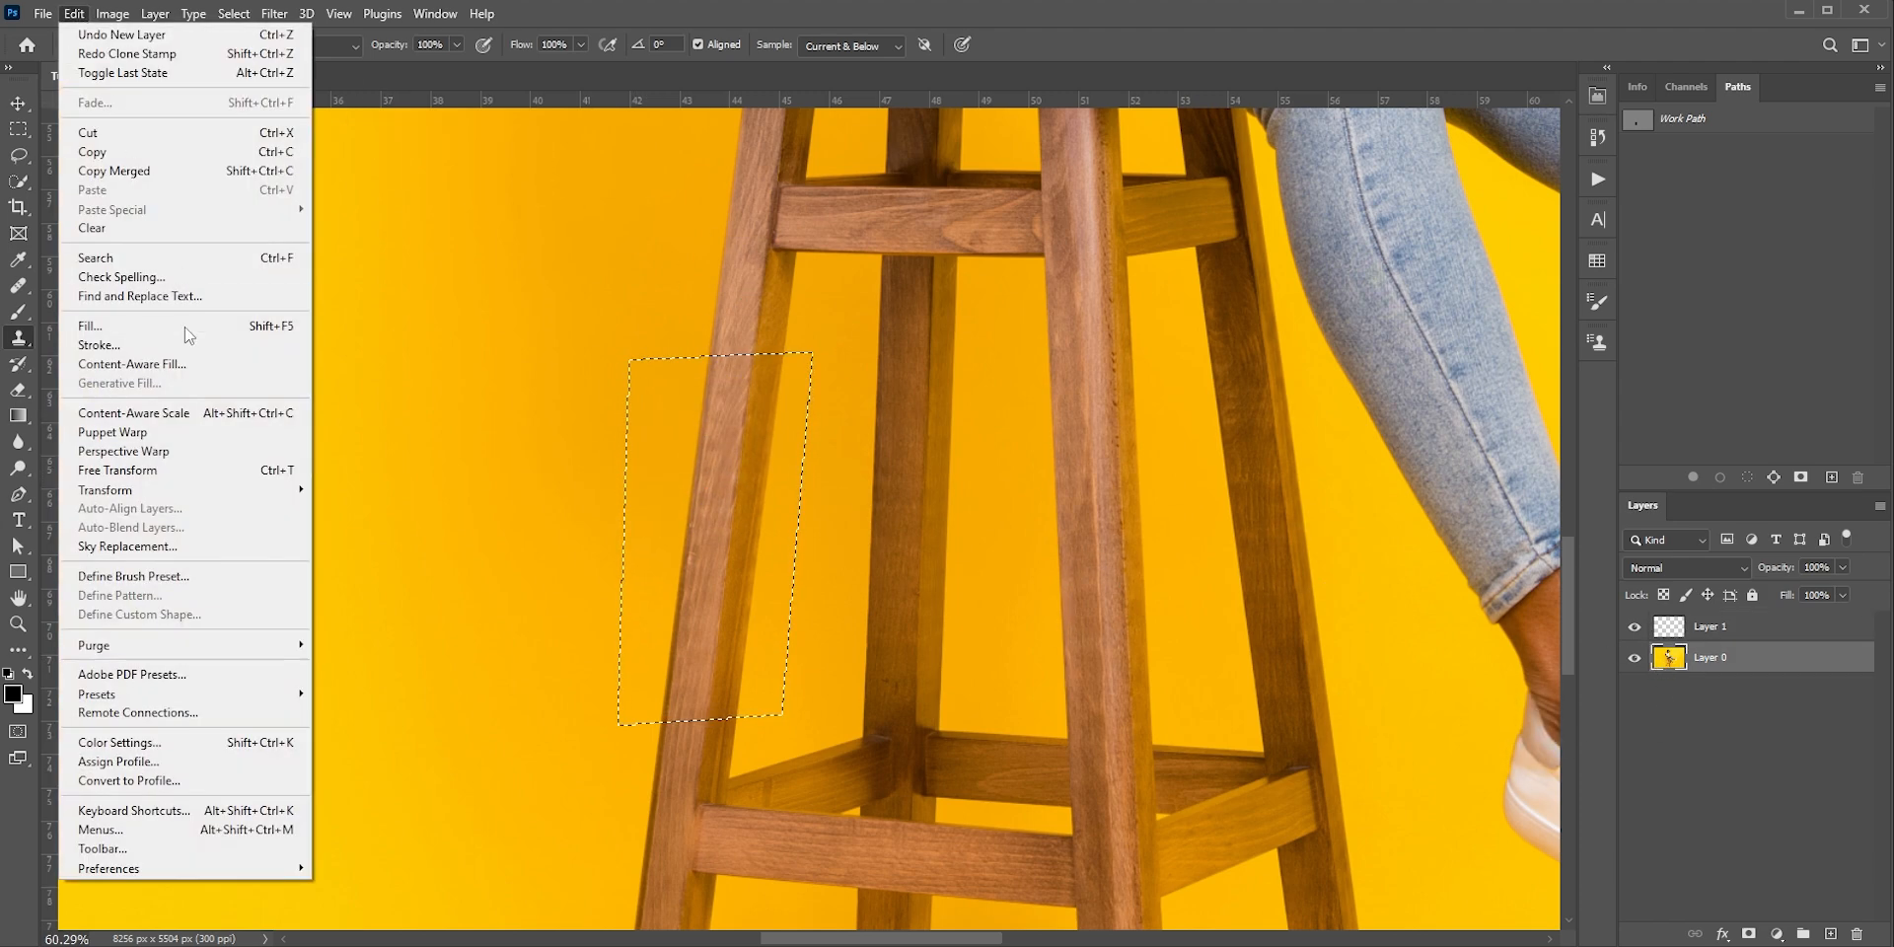
pyautogui.click(184, 365)
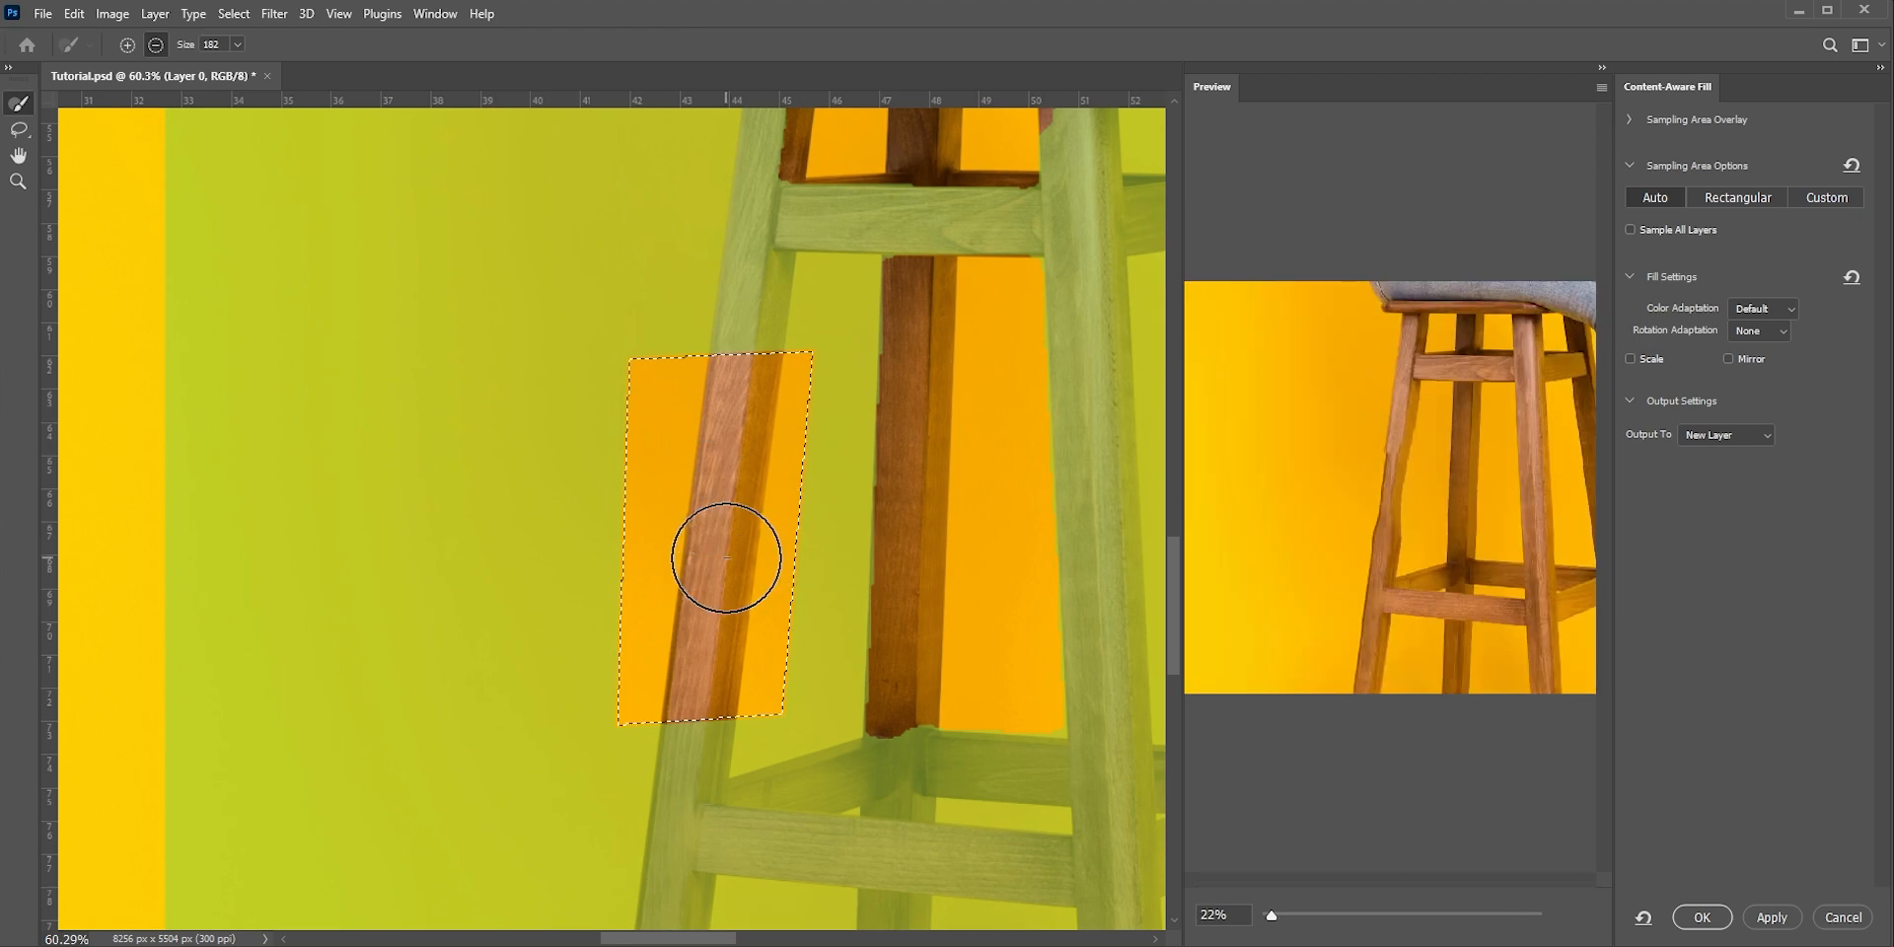
pyautogui.keyDown('alt'); pyautogui.scroll(-5, 664, 590); pyautogui.keyUp('alt')
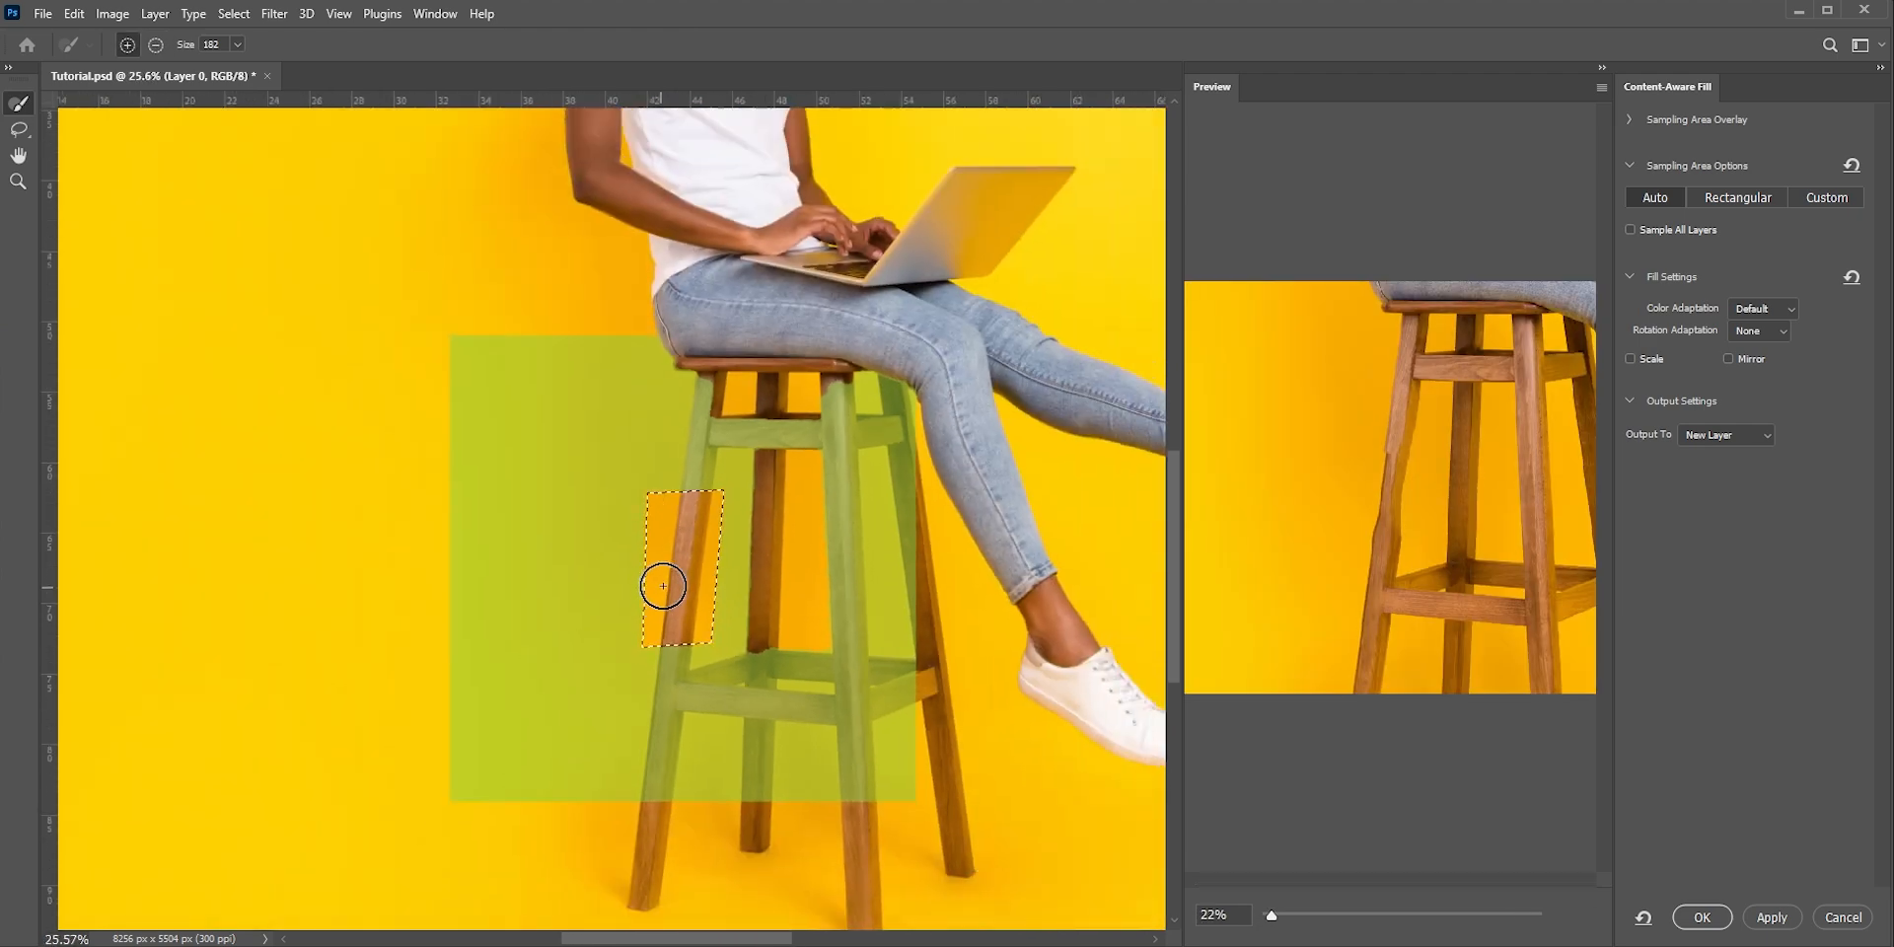
pyautogui.press(']')
pyautogui.press(']')
pyautogui.press(']')
pyautogui.keyDown('alt'); pyautogui.moveTo(767, 420); pyautogui.dragTo(766, 612); pyautogui.keyUp('alt')
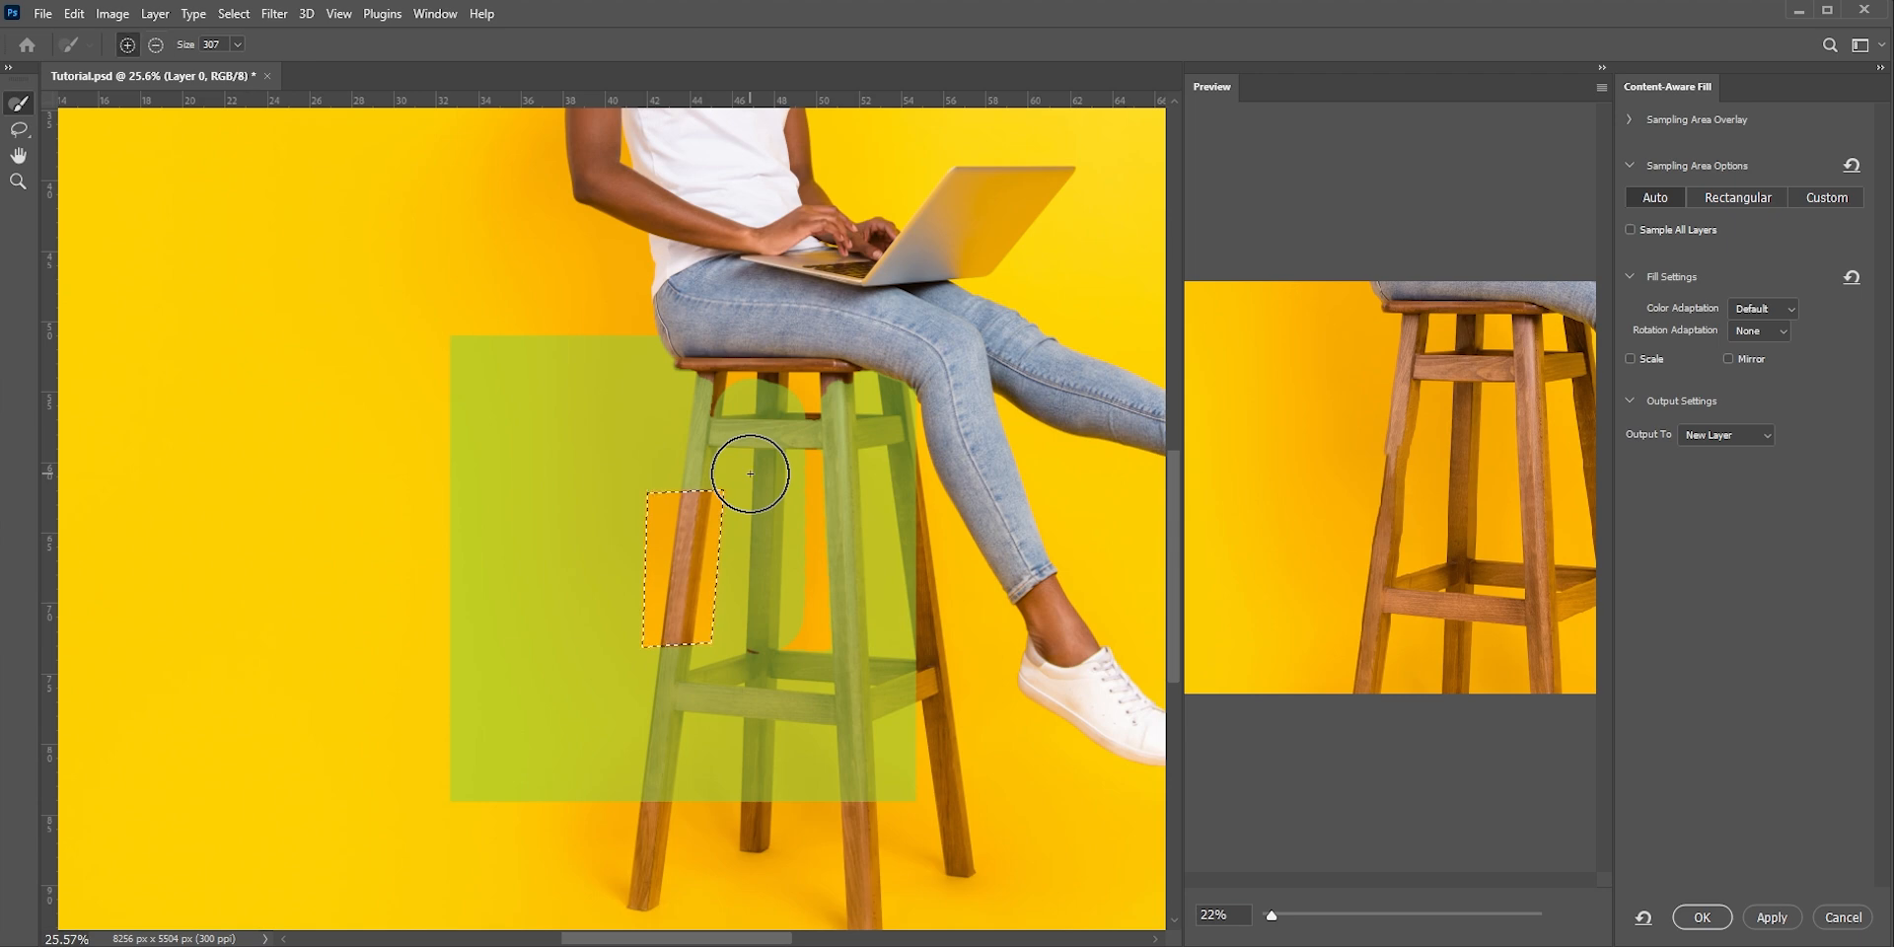
pyautogui.moveTo(758, 378)
pyautogui.keyDown('alt'); pyautogui.mouseDown()
pyautogui.moveTo(747, 614)
pyautogui.moveTo(749, 384)
pyautogui.moveTo(727, 388)
pyautogui.moveTo(693, 702)
pyautogui.moveTo(782, 693)
pyautogui.moveTo(797, 441)
pyautogui.moveTo(865, 356)
pyautogui.moveTo(901, 465)
pyautogui.moveTo(848, 762)
pyautogui.moveTo(893, 784)
pyautogui.moveTo(823, 542)
pyautogui.moveTo(921, 444)
pyautogui.mouseUp(); pyautogui.keyUp('alt')
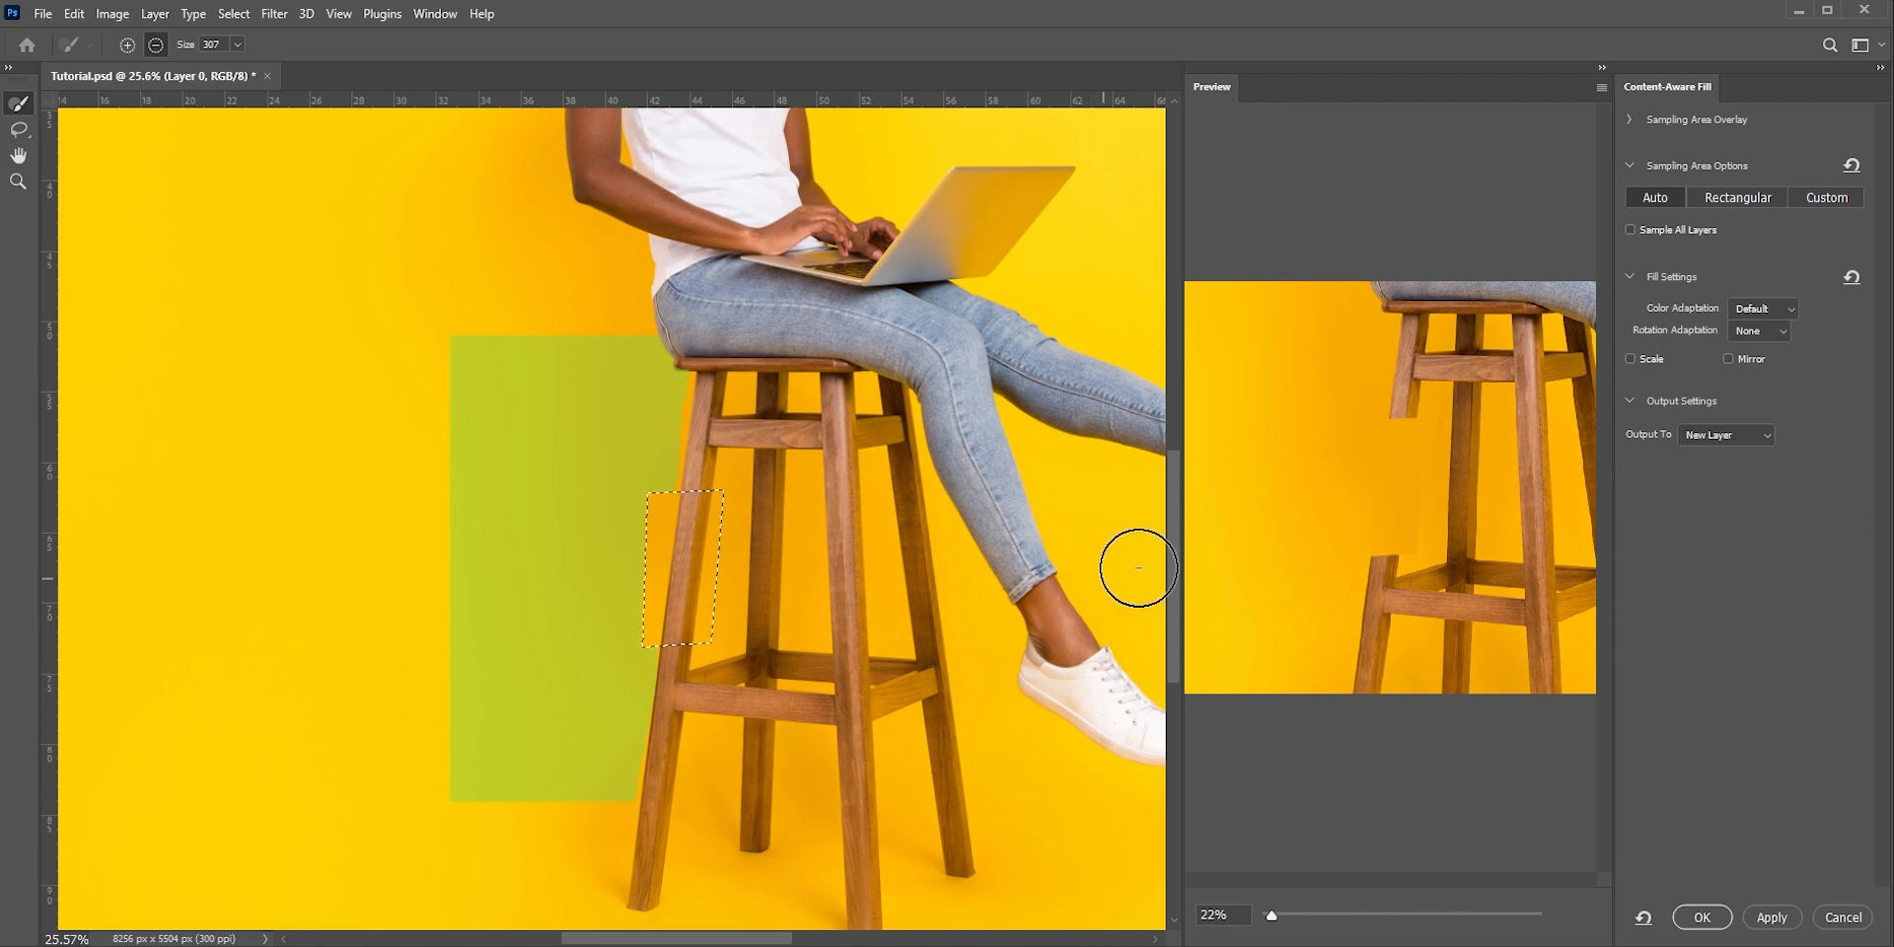
pyautogui.click(1722, 921)
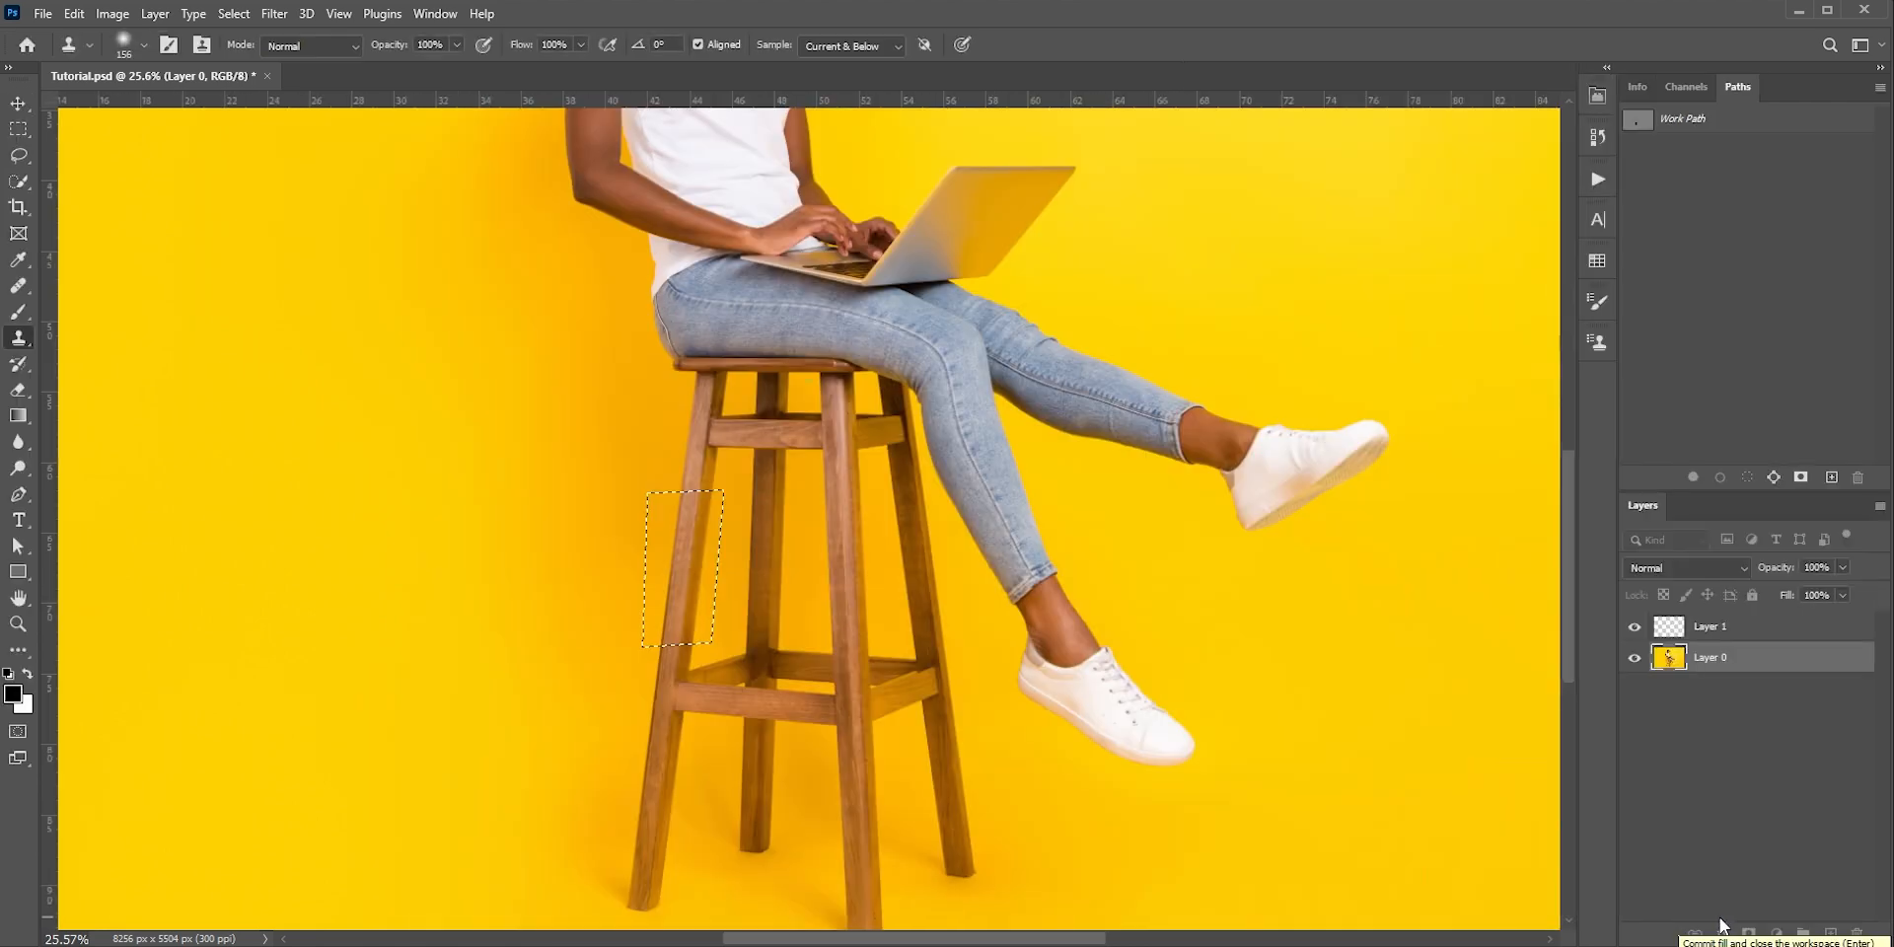
# Deselect the leg area and delete the empty Layer 1
pyautogui.hotkey('ctrl', 'd')
pyautogui.scroll(5, 680, 601)
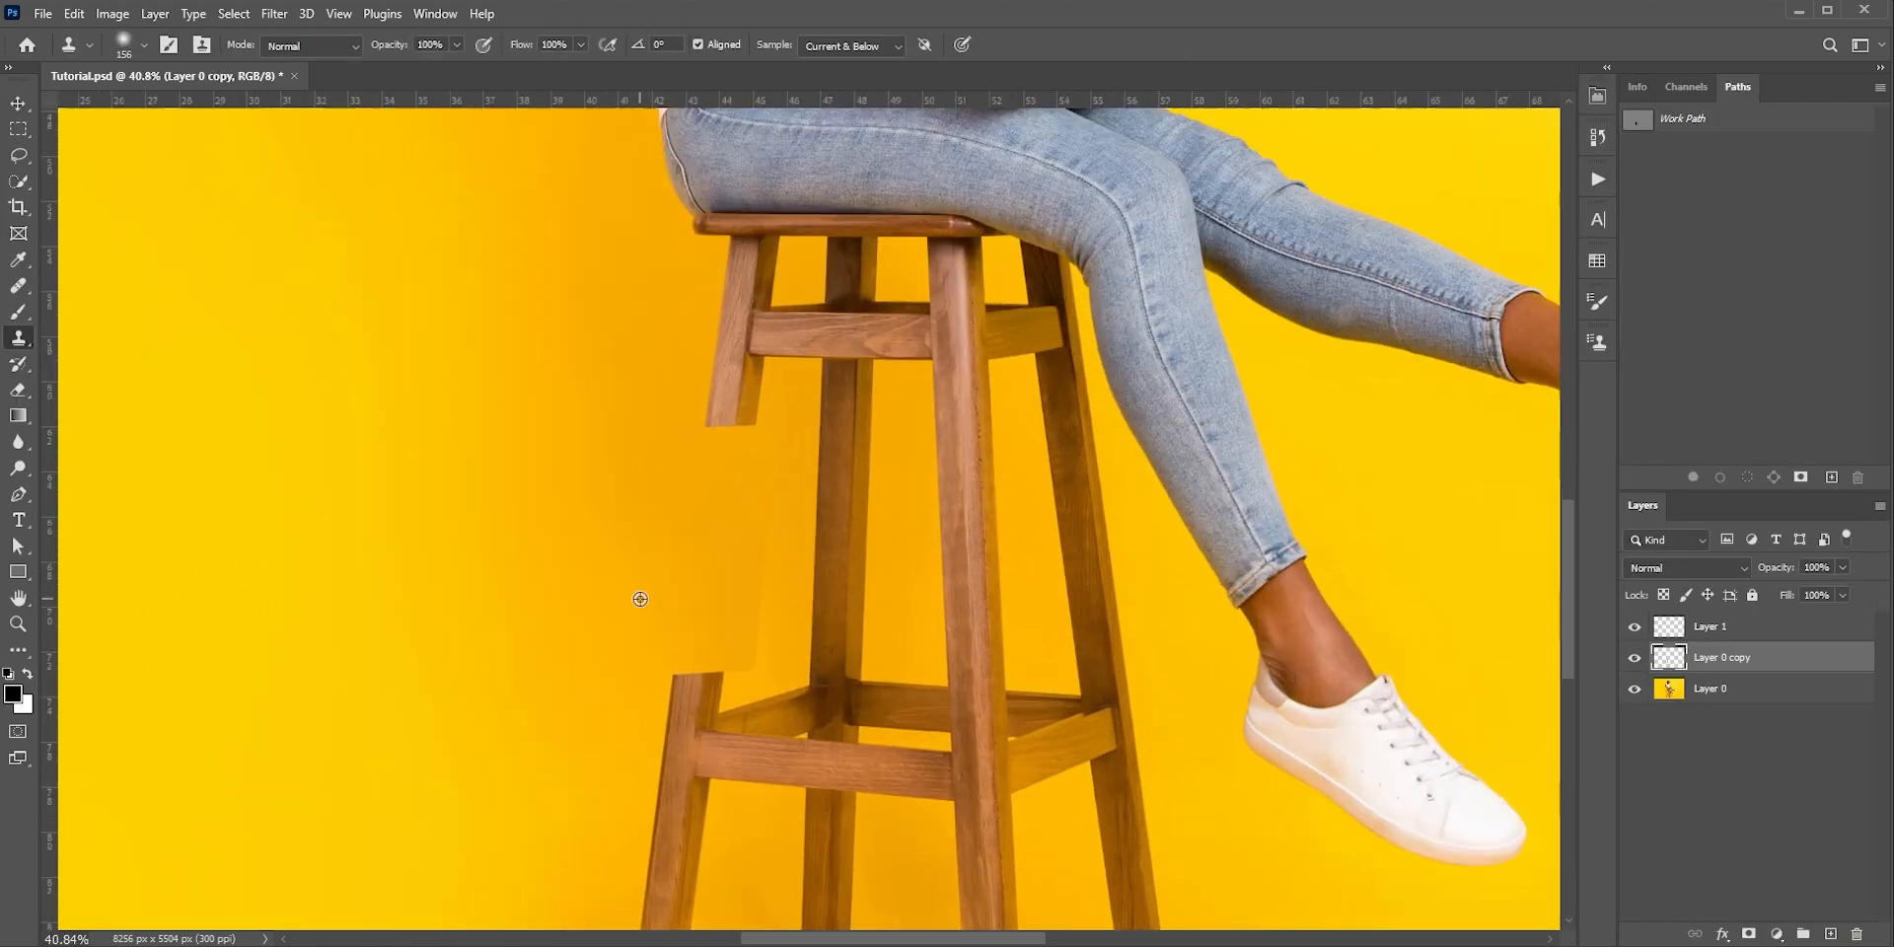
pyautogui.click(1714, 634)
pyautogui.press('Delete')
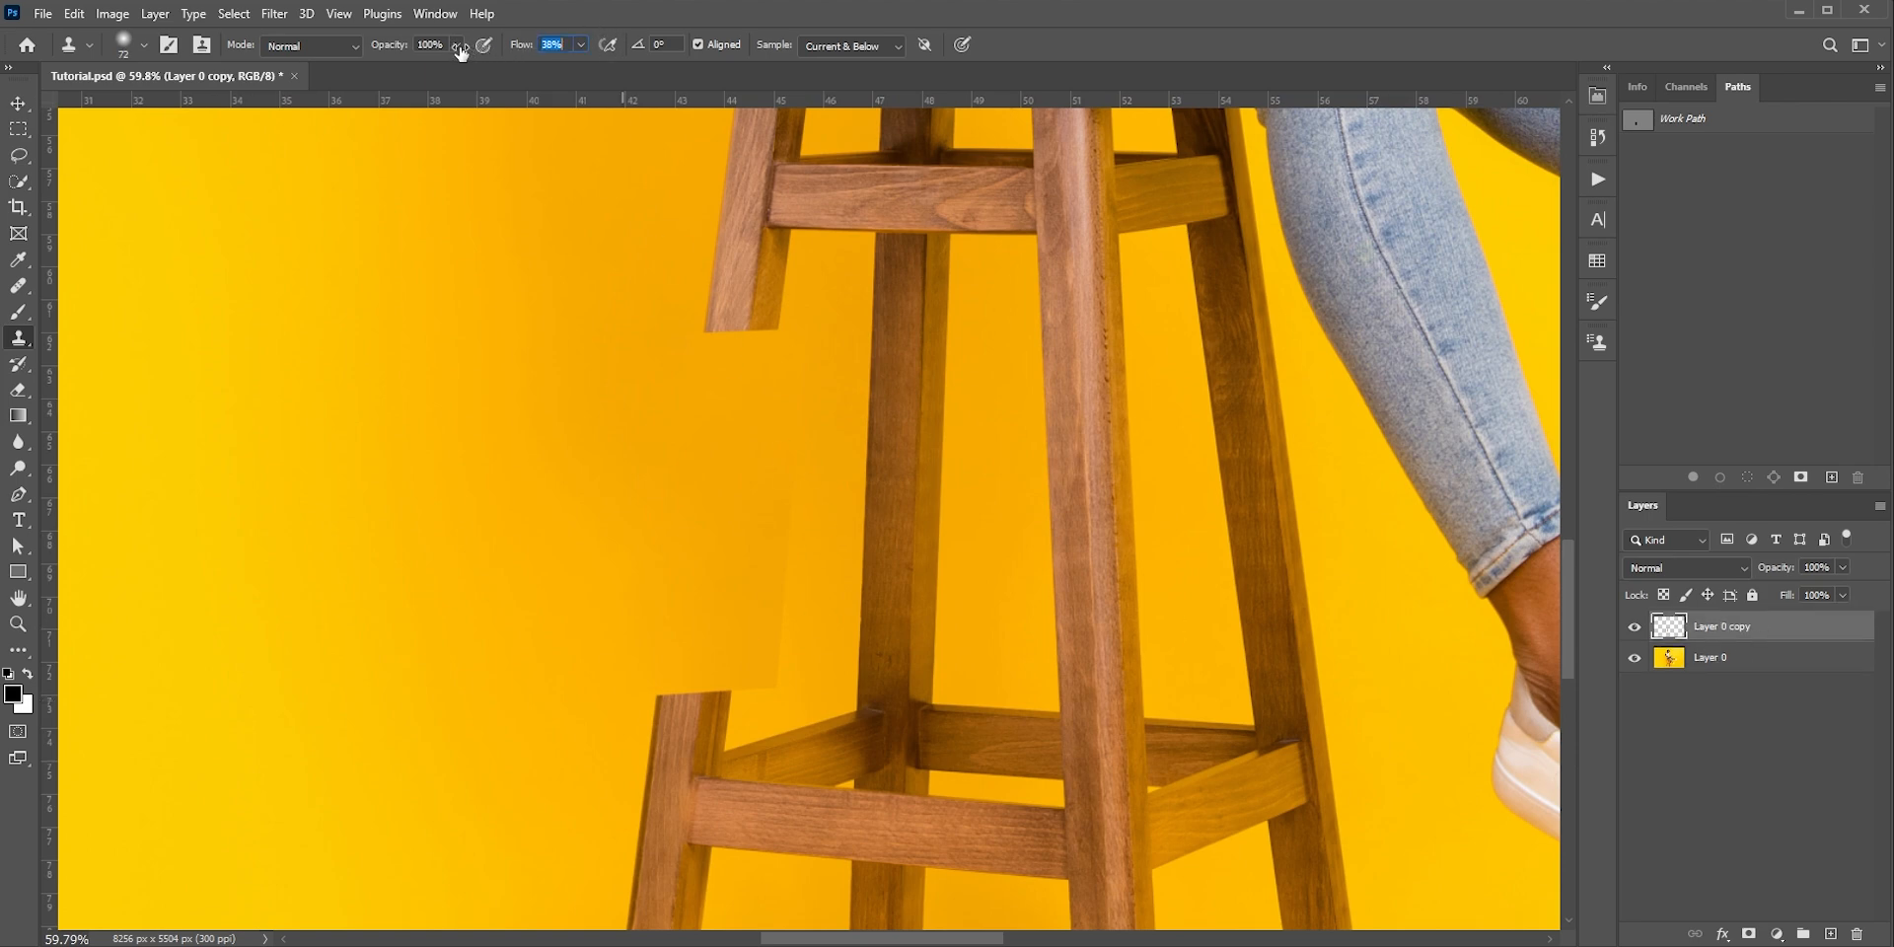
# Blend the filled patch's visible edges on Layer 0 copy into the yellow background, using a soft Clone Stamp at 38% flow
pyautogui.keyDown('alt'); pyautogui.rightClick(819, 575); pyautogui.keyUp('alt')
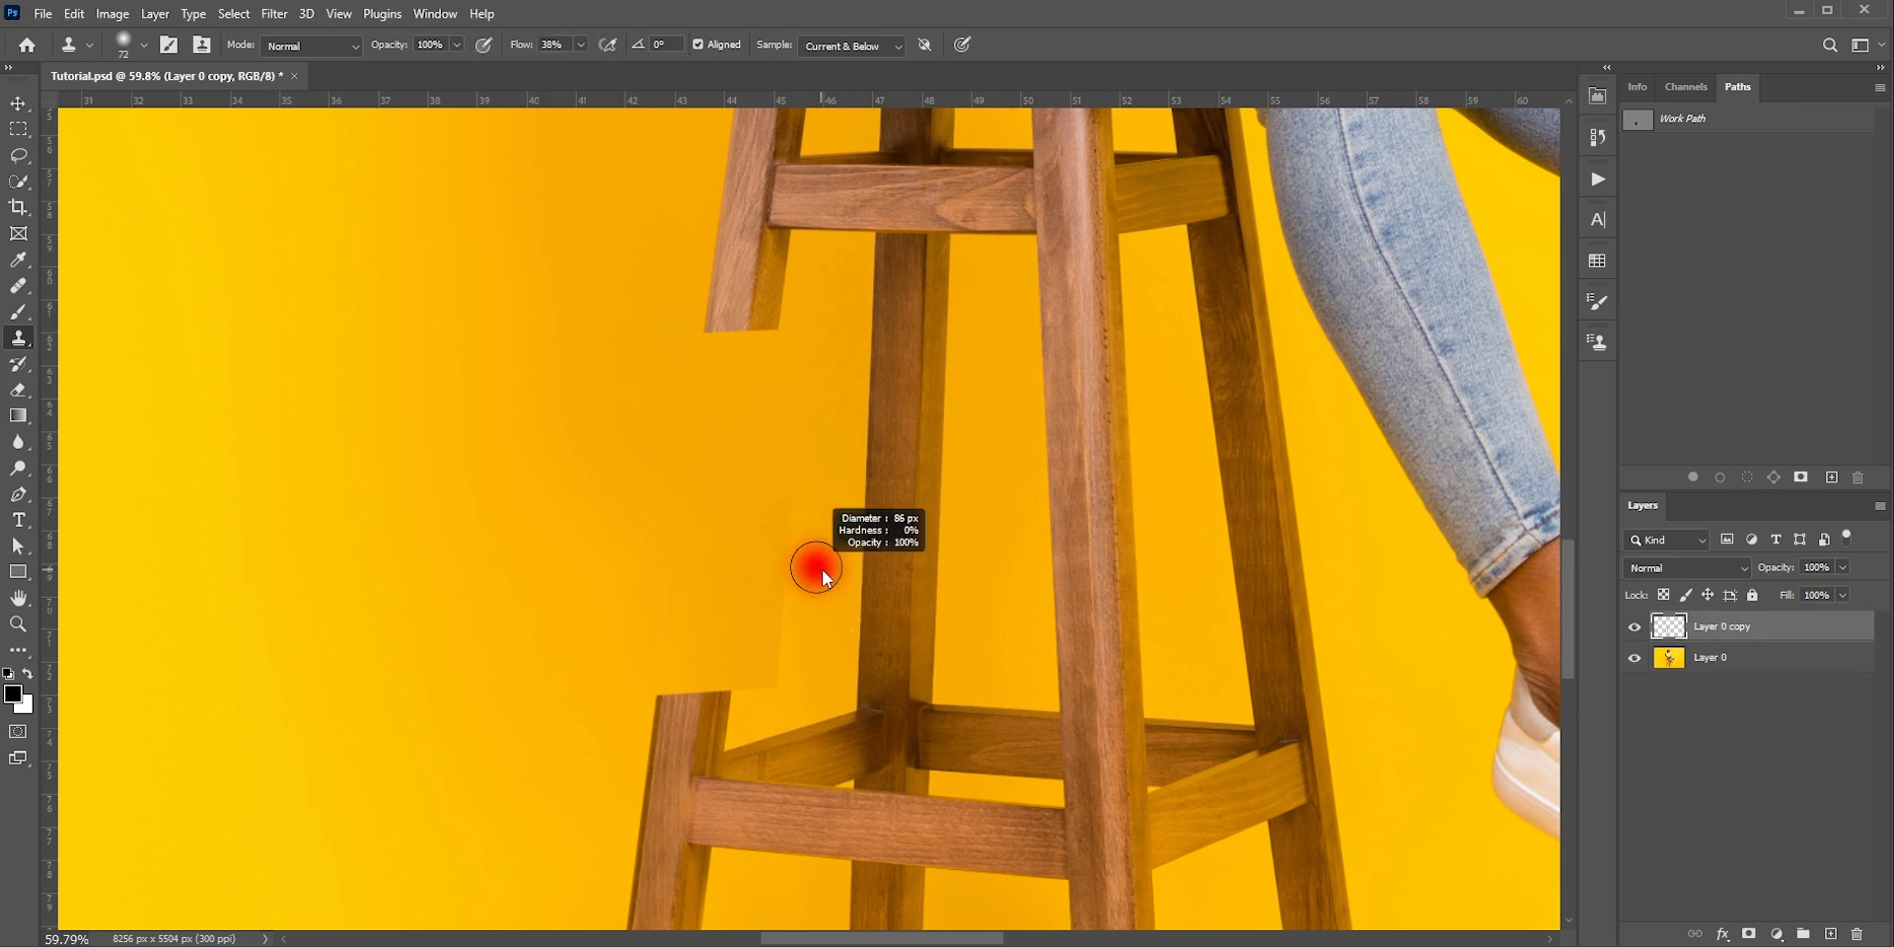
pyautogui.keyDown('alt'); pyautogui.click(819, 575); pyautogui.keyUp('alt')
pyautogui.moveTo(799, 520); pyautogui.dragTo(786, 484)
pyautogui.keyDown('alt'); pyautogui.click(816, 575); pyautogui.keyUp('alt')
pyautogui.moveTo(801, 590)
pyautogui.mouseDown()
pyautogui.moveTo(803, 625)
pyautogui.moveTo(752, 707)
pyautogui.mouseUp()
pyautogui.keyDown('alt'); pyautogui.rightClick(721, 564); pyautogui.keyUp('alt')
pyautogui.keyDown('alt'); pyautogui.rightClick(691, 529); pyautogui.keyUp('alt')
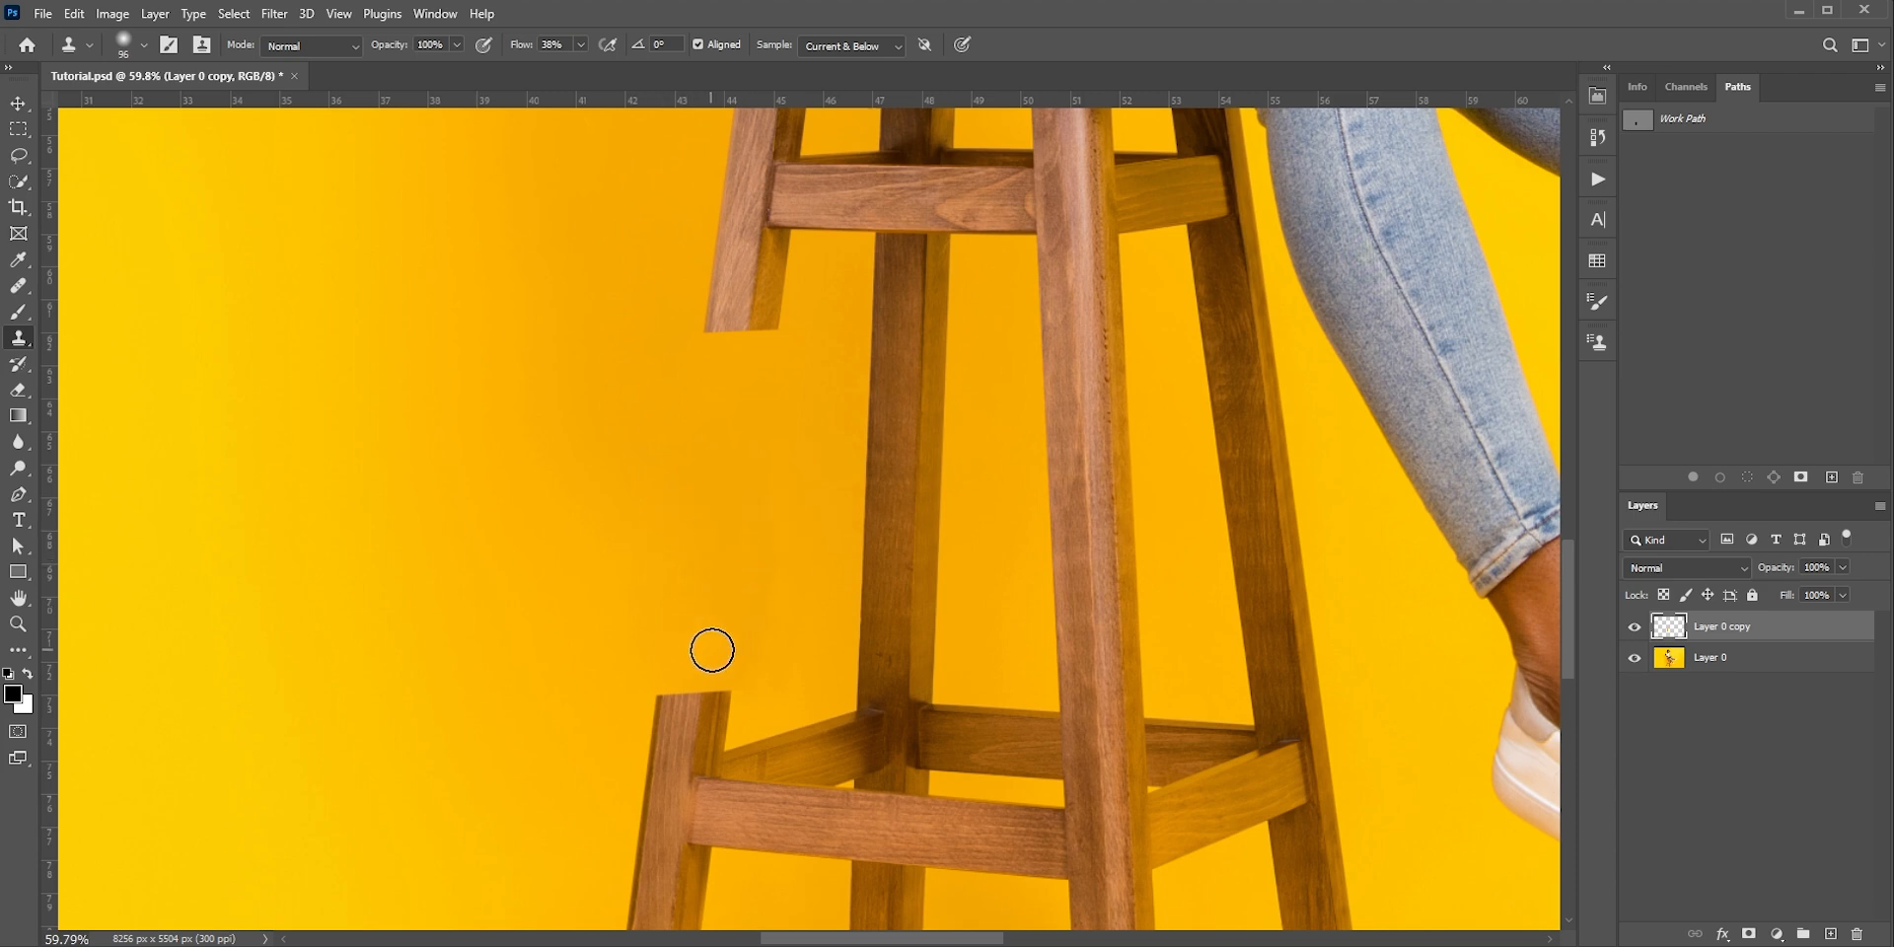
pyautogui.press('v')
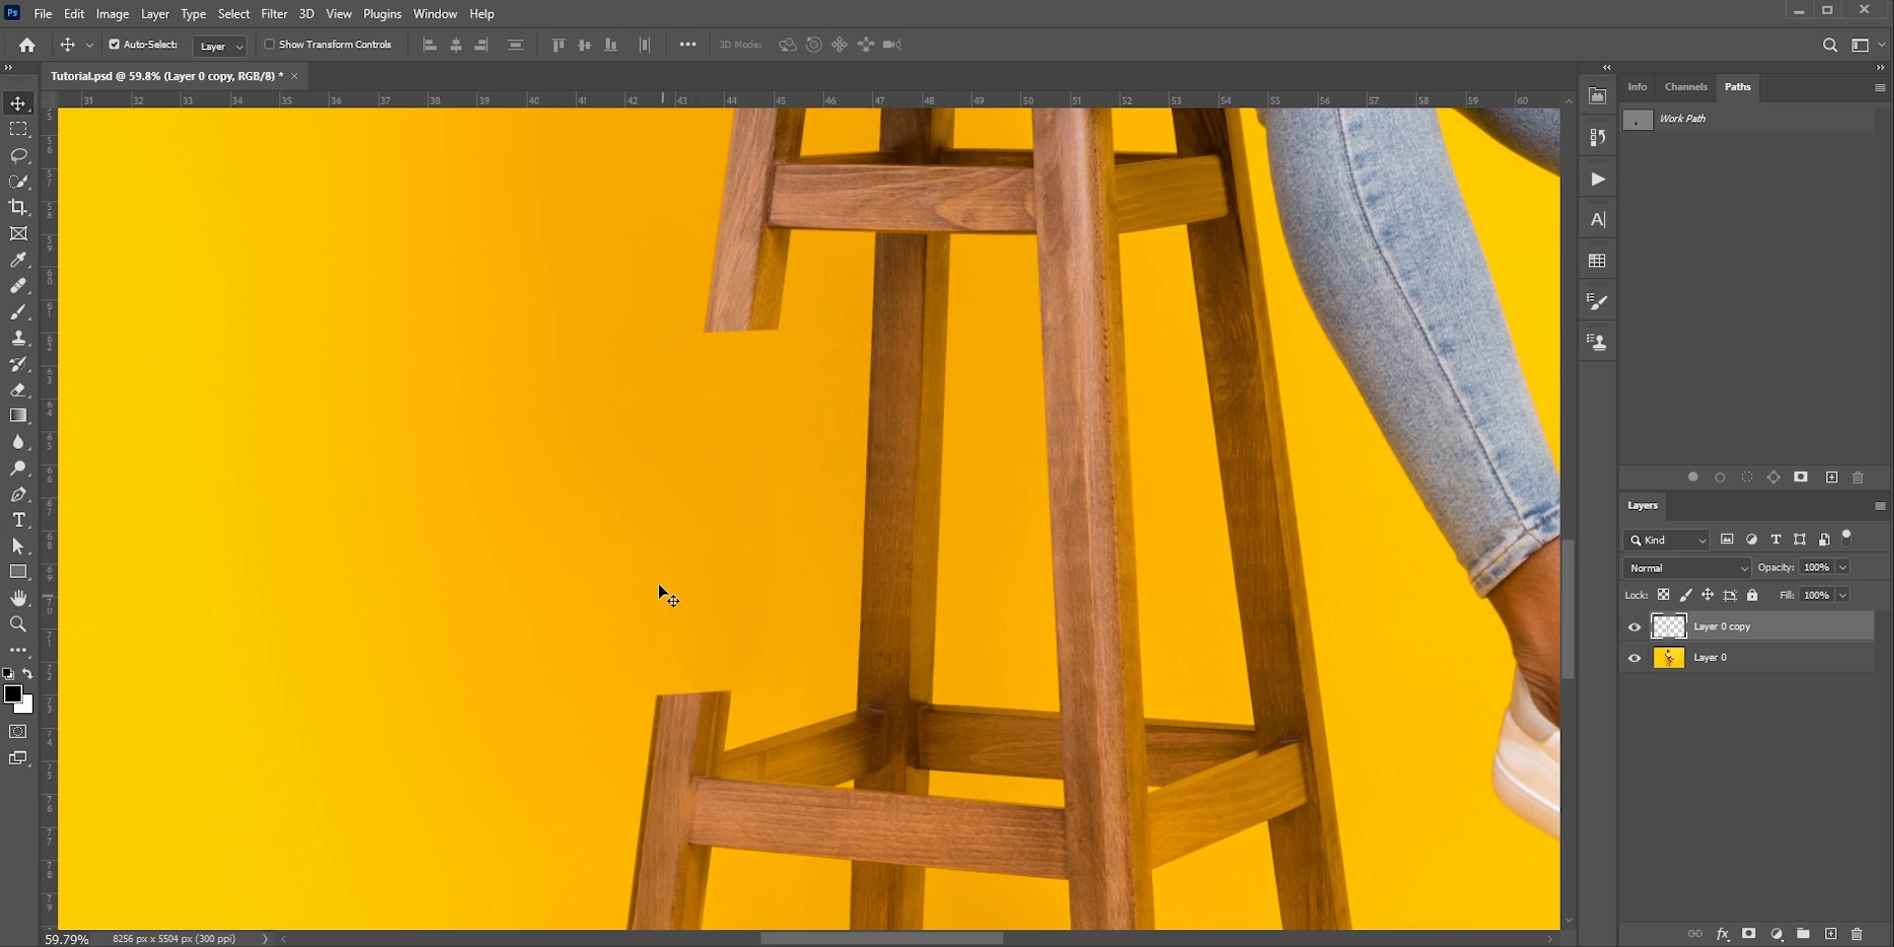
# Add a white layer mask to Layer 0 copy and choose the Hard Round preset for the Brush tool
pyautogui.scroll(-2, 691, 570)
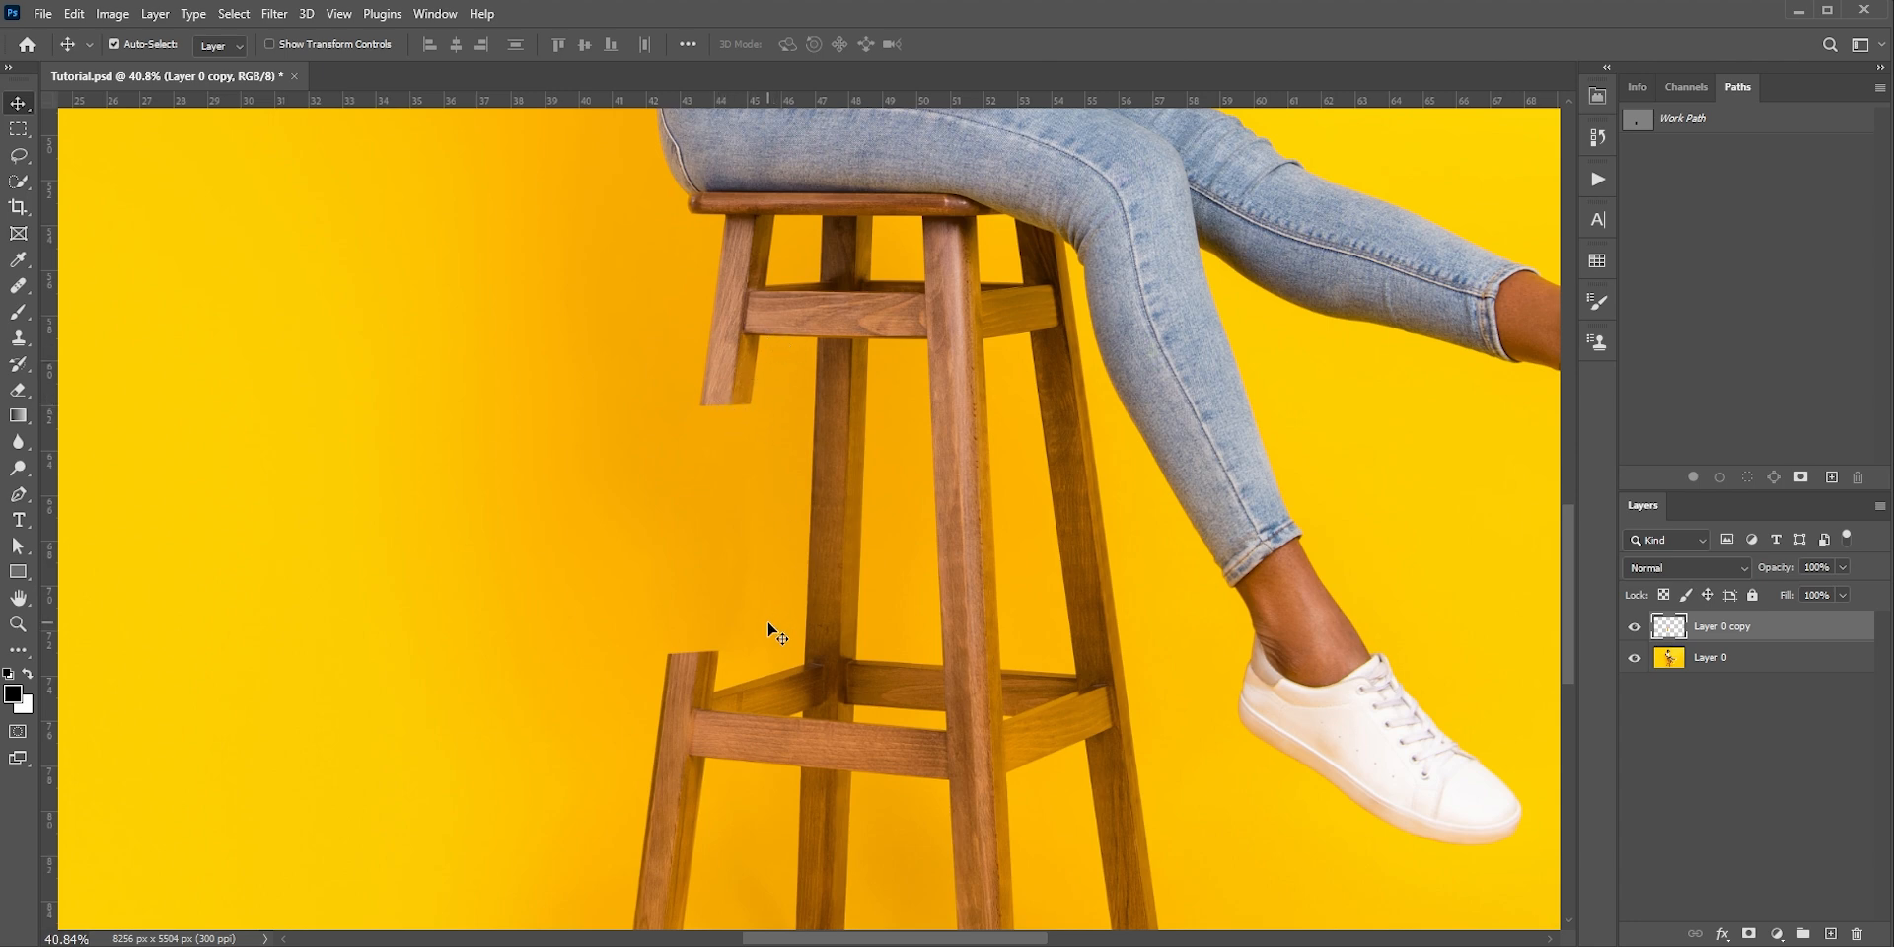
pyautogui.scroll(2, 686, 659)
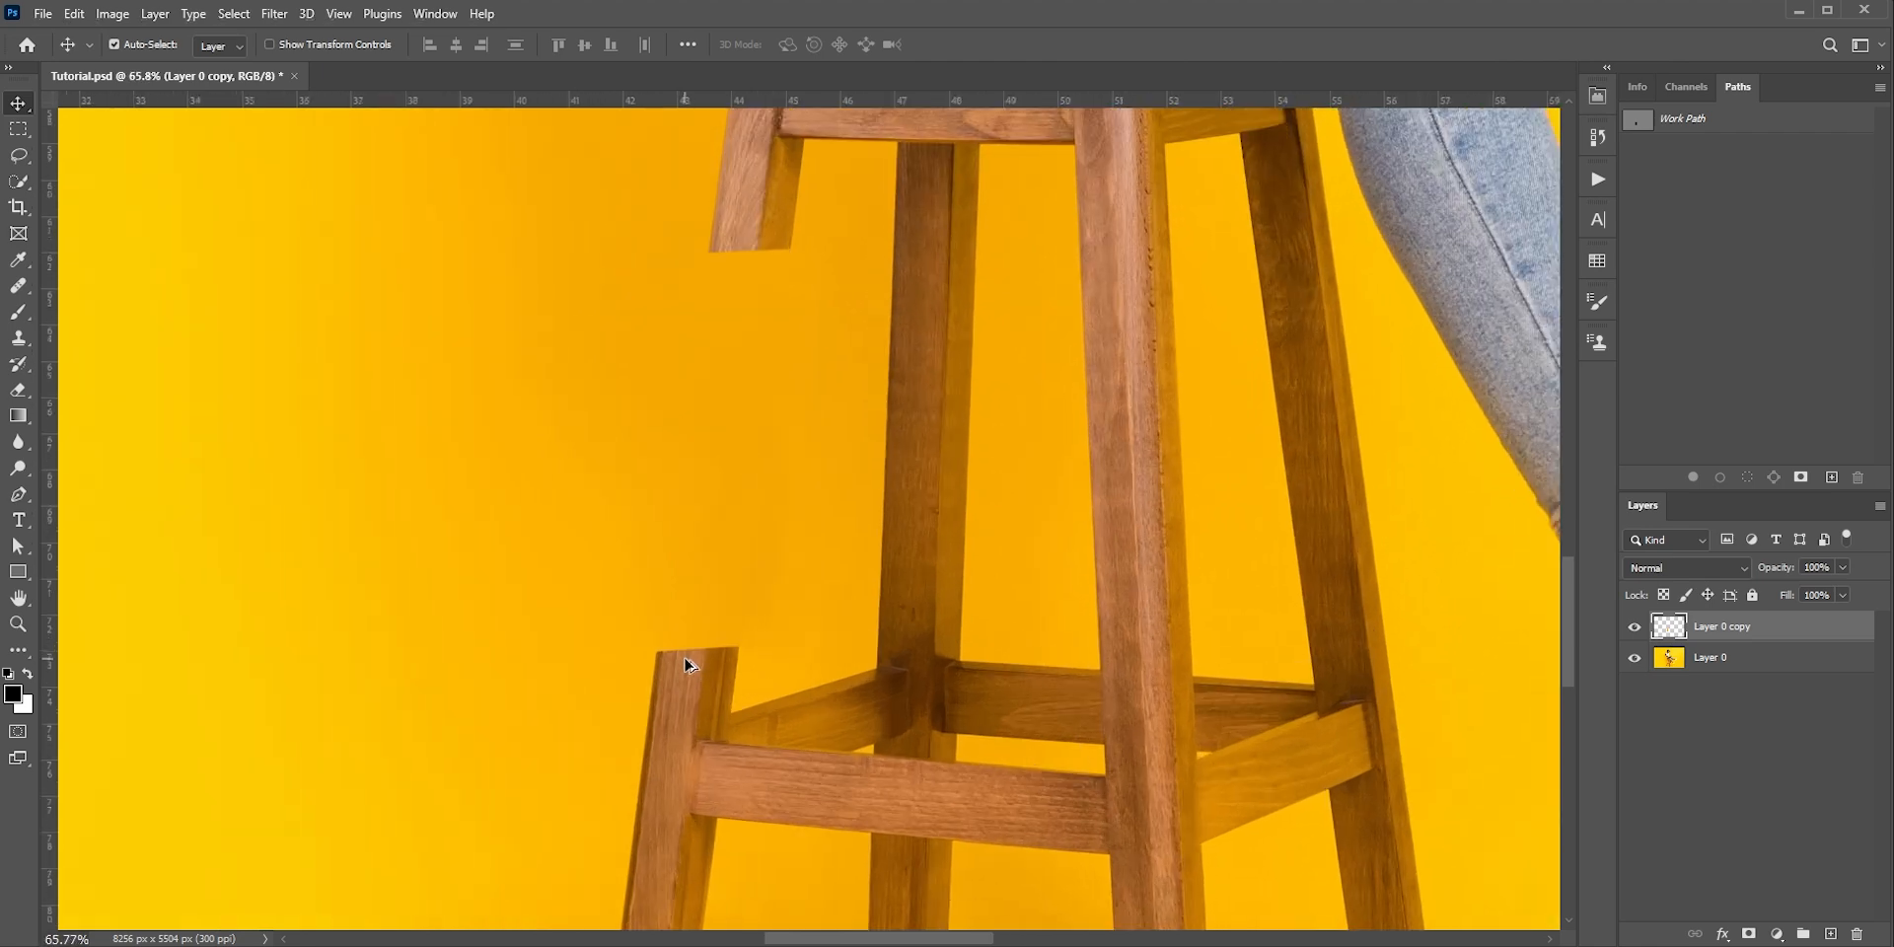
pyautogui.click(1748, 933)
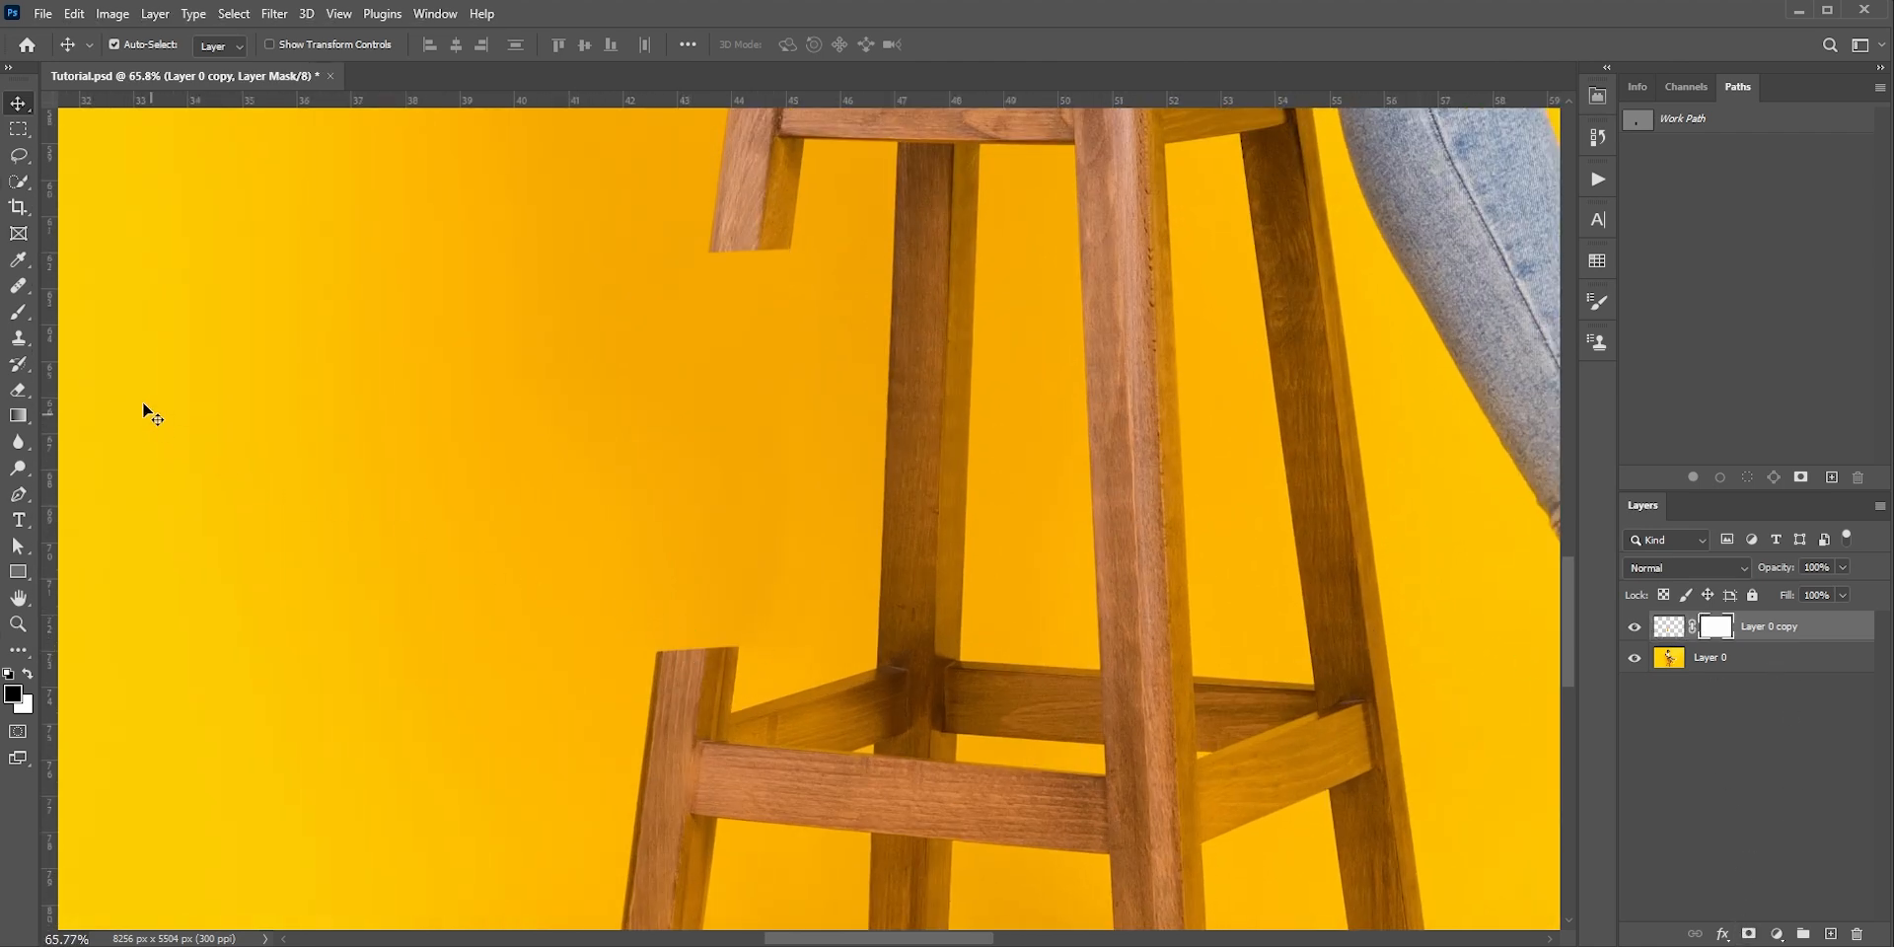
pyautogui.click(21, 312)
pyautogui.click(132, 45)
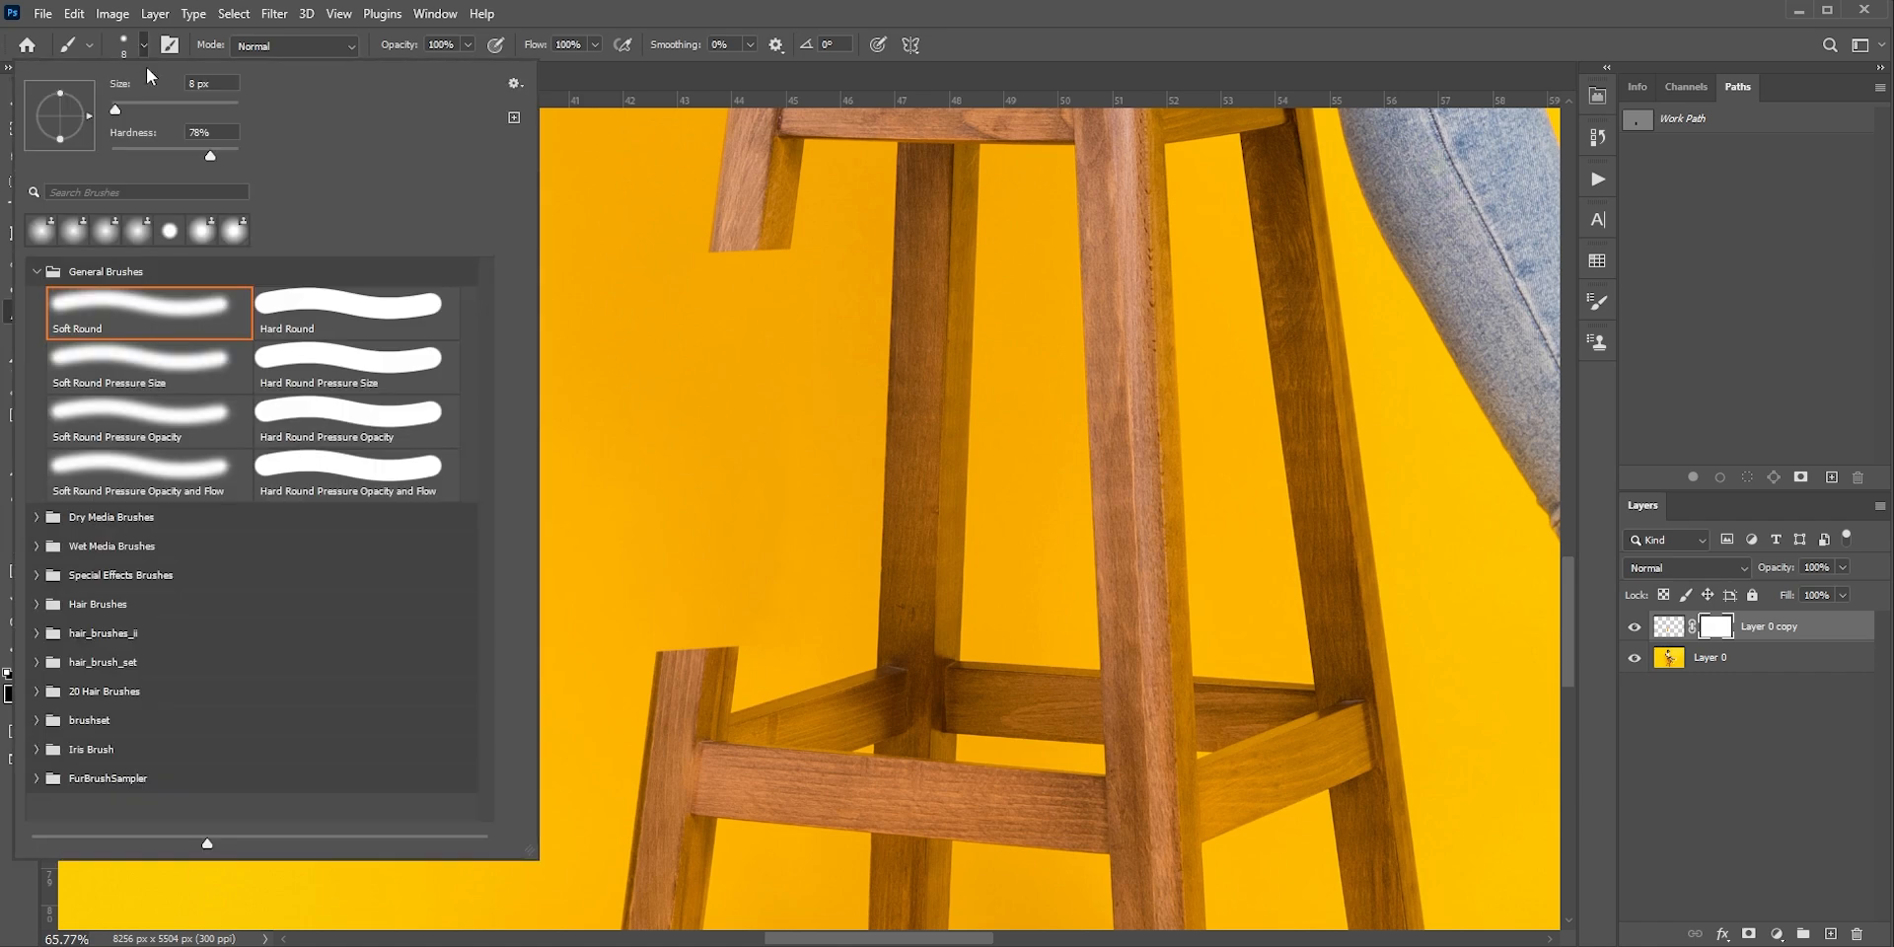
pyautogui.click(286, 315)
pyautogui.click(675, 10)
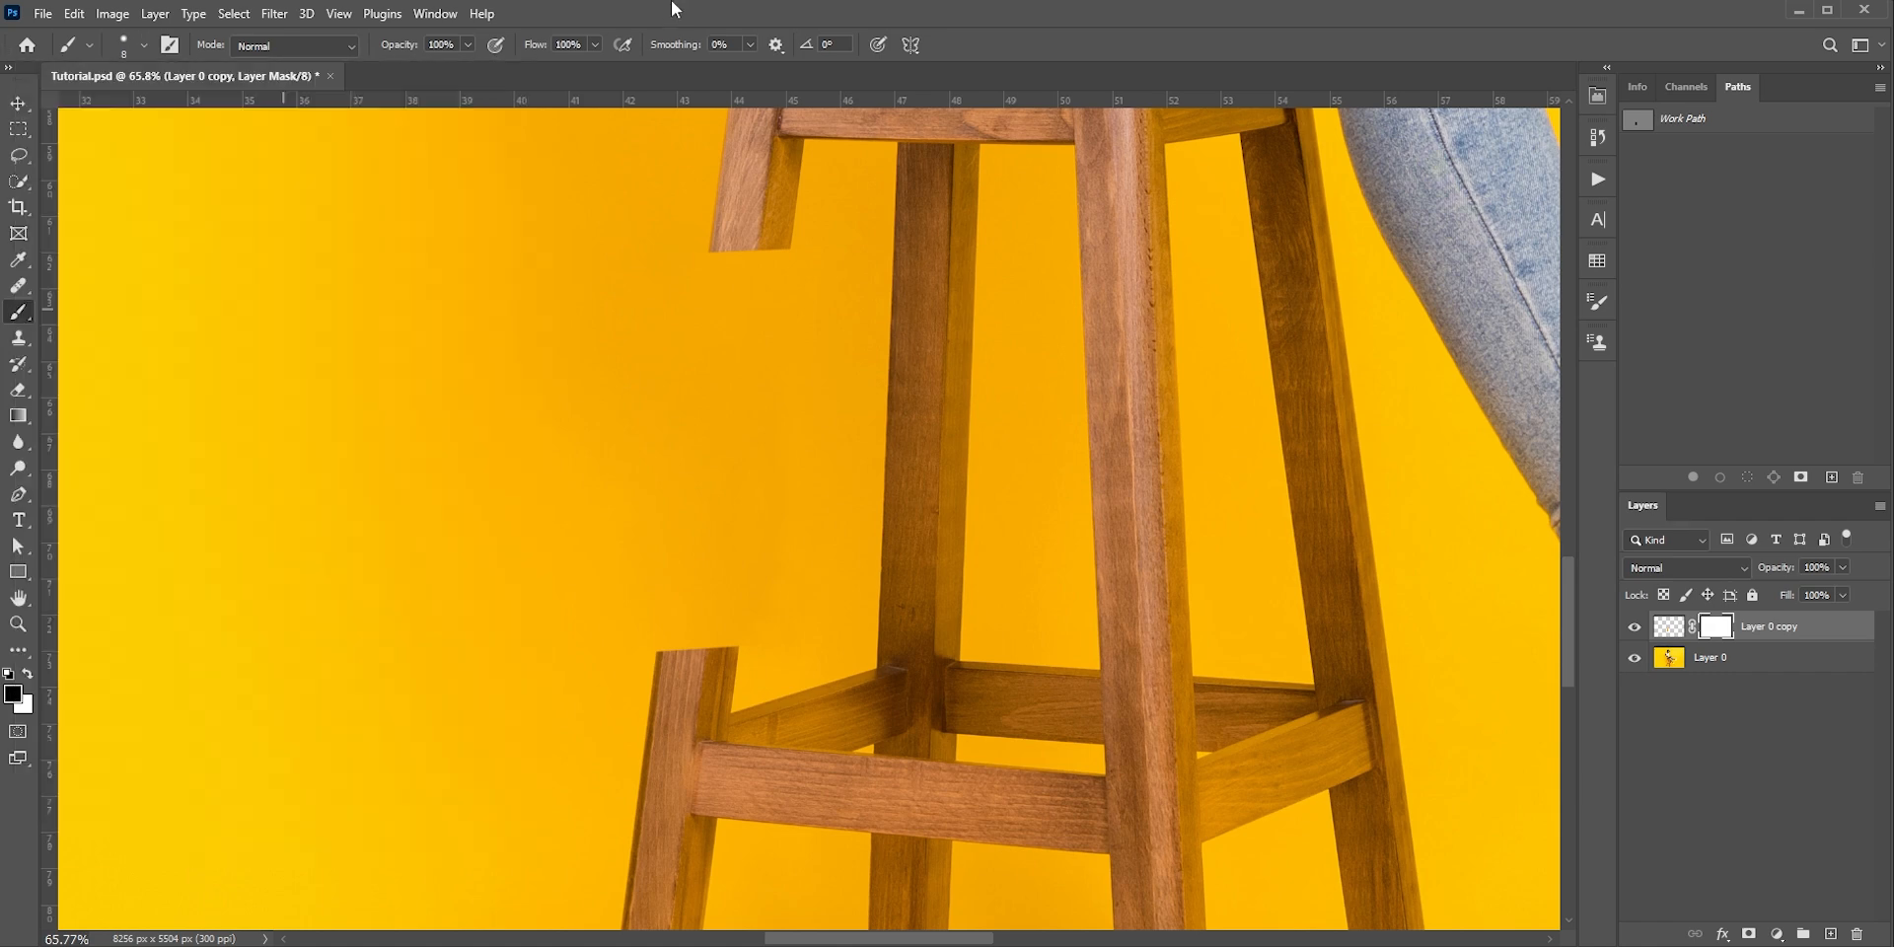
# Paint black on the layer mask at the top of the lower leg stump to give its side face a slanted cut edge
pyautogui.scroll(8, 717, 673)
pyautogui.moveTo(606, 604); pyautogui.dragTo(722, 614)
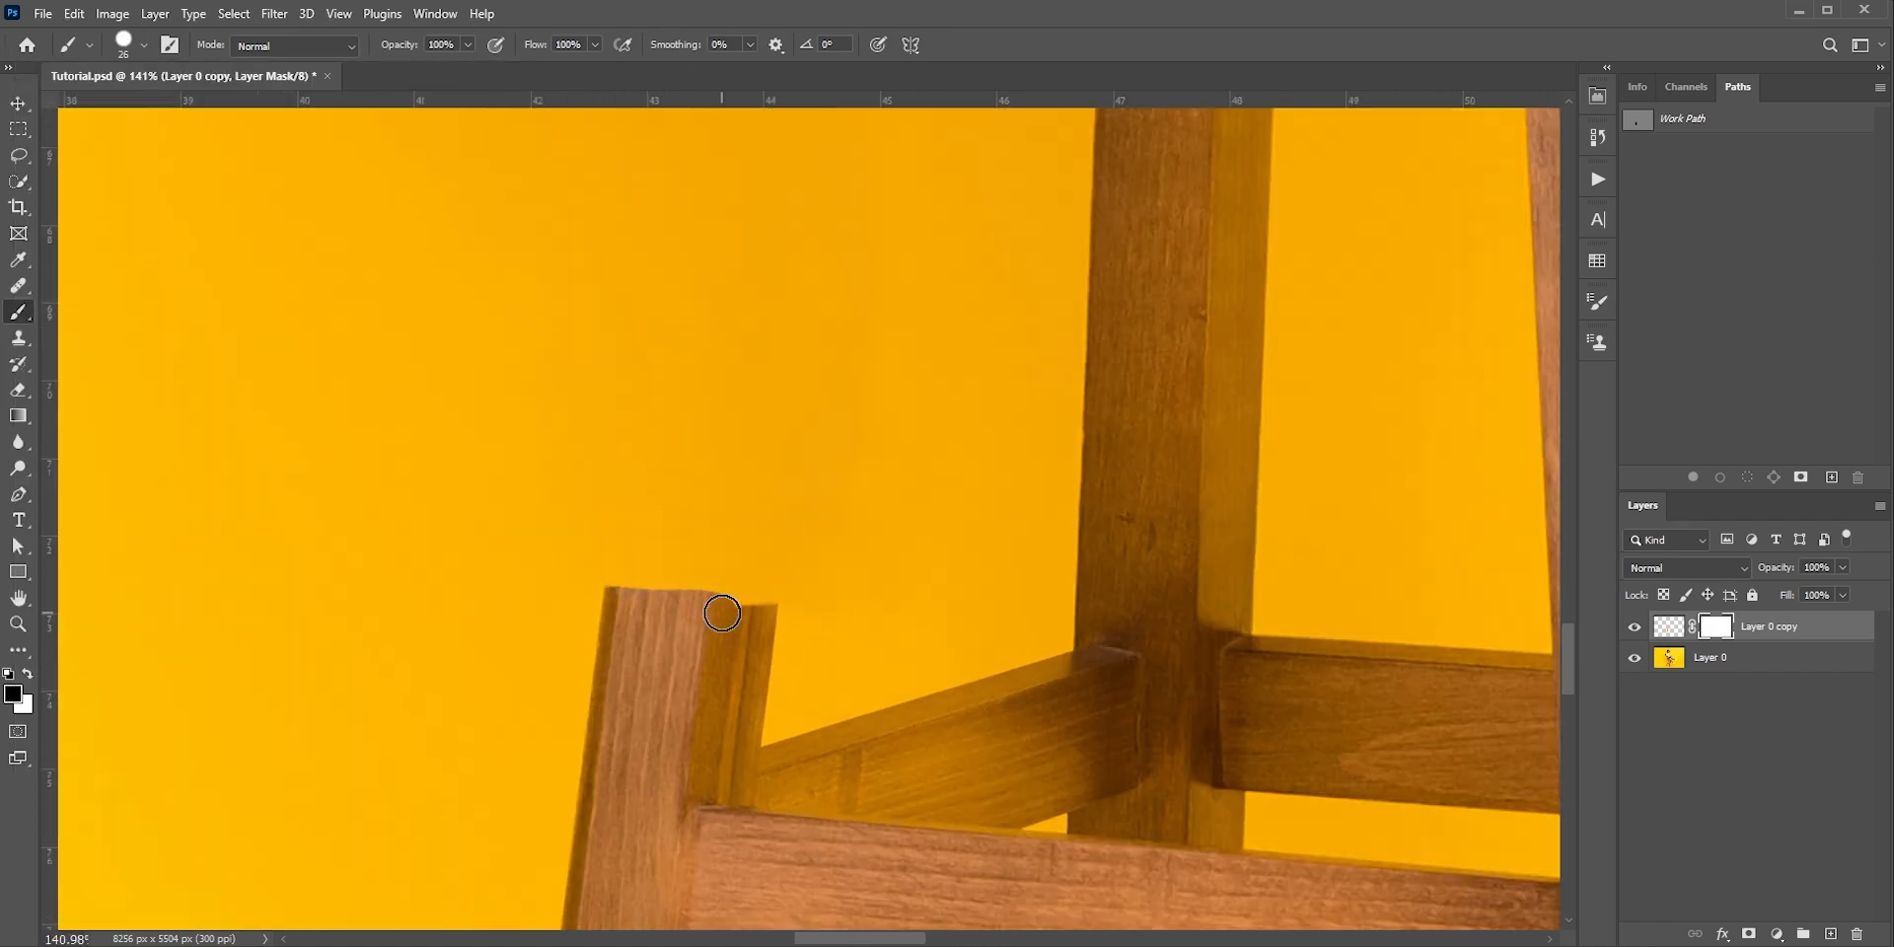
pyautogui.moveTo(588, 596)
pyautogui.mouseDown()
pyautogui.moveTo(829, 600)
pyautogui.moveTo(761, 622)
pyautogui.moveTo(782, 620)
pyautogui.moveTo(722, 585)
pyautogui.moveTo(778, 572)
pyautogui.mouseUp()
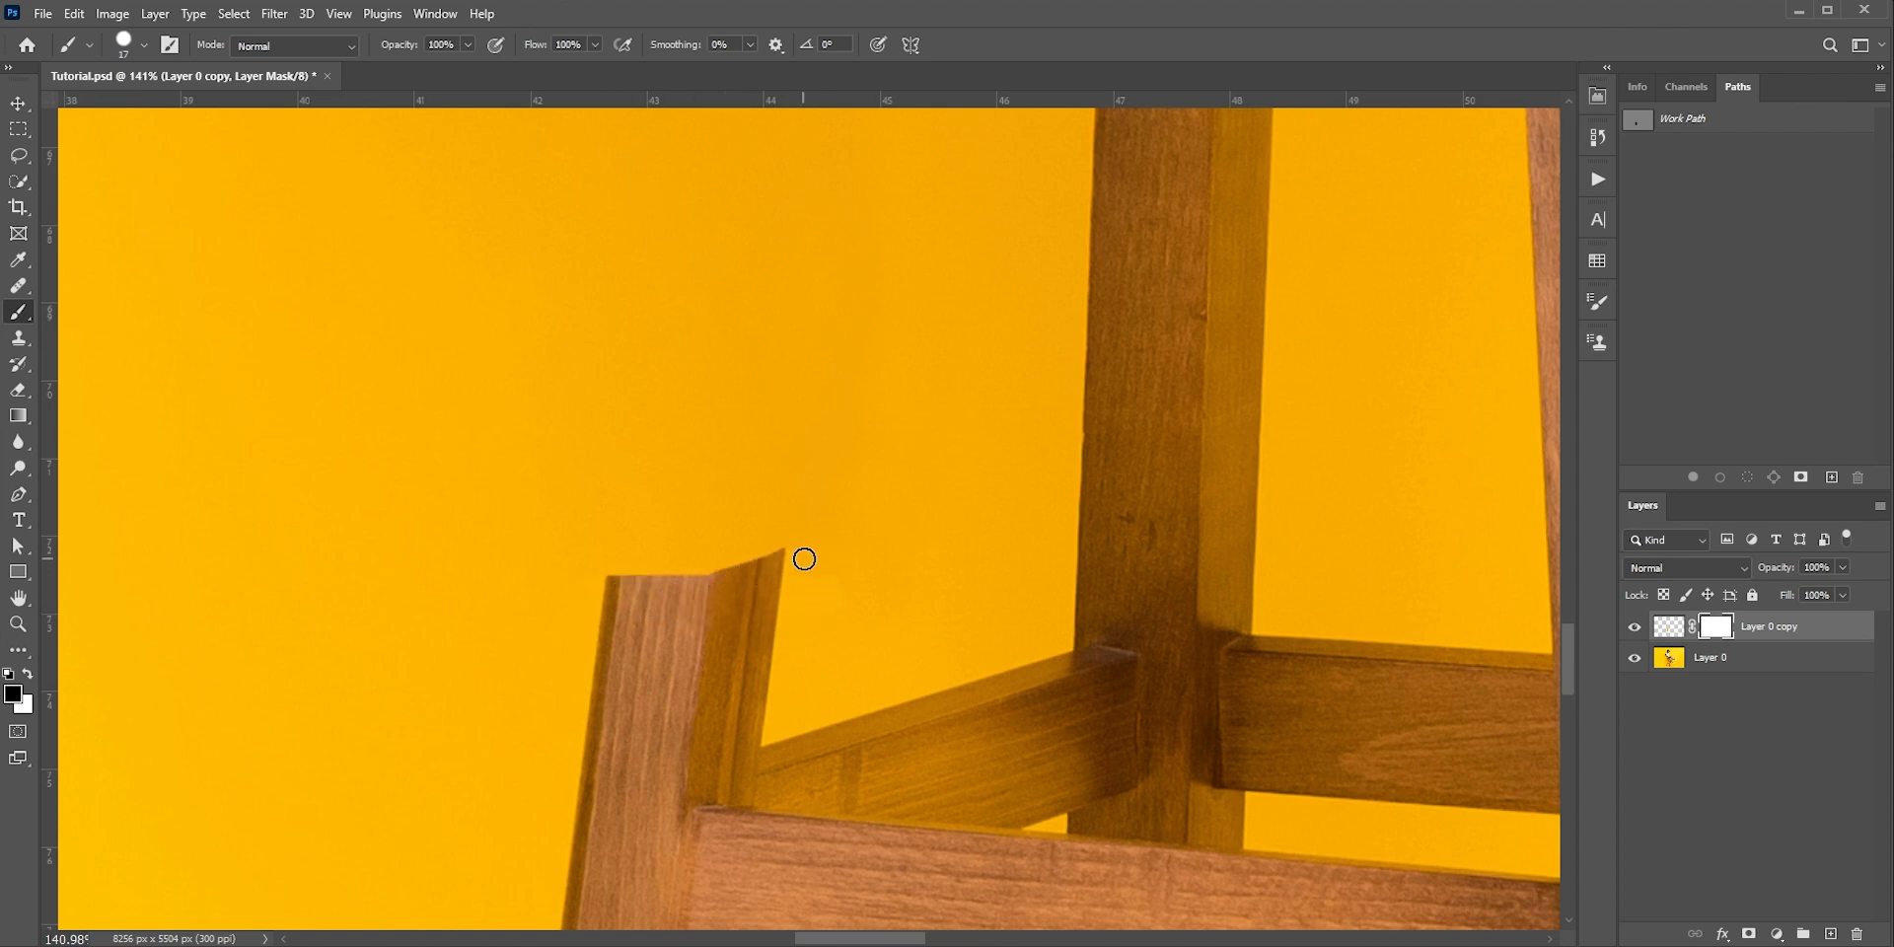
pyautogui.moveTo(741, 585)
pyautogui.mouseDown()
pyautogui.moveTo(785, 557)
pyautogui.moveTo(734, 586)
pyautogui.moveTo(800, 543)
pyautogui.moveTo(720, 558)
pyautogui.mouseUp()
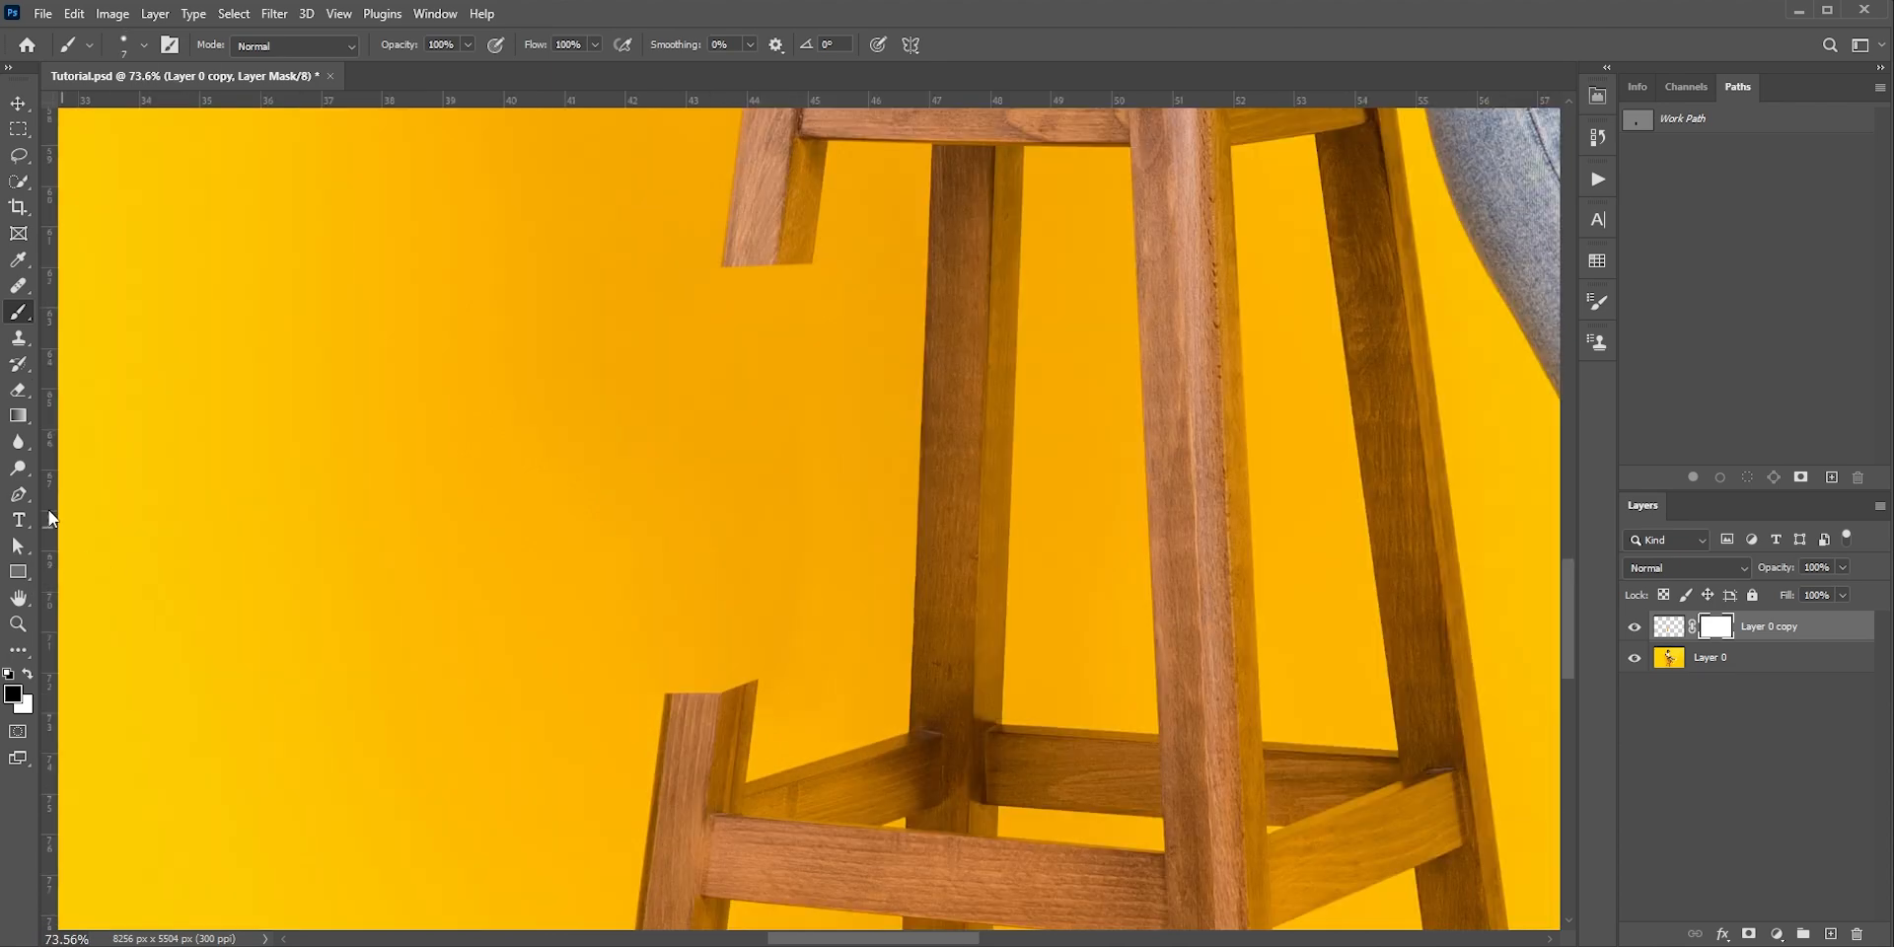
# Draw a closed five-point Pen path outlining the cut top surface of the lower leg stump
pyautogui.click(19, 494)
pyautogui.scroll(5, 696, 705)
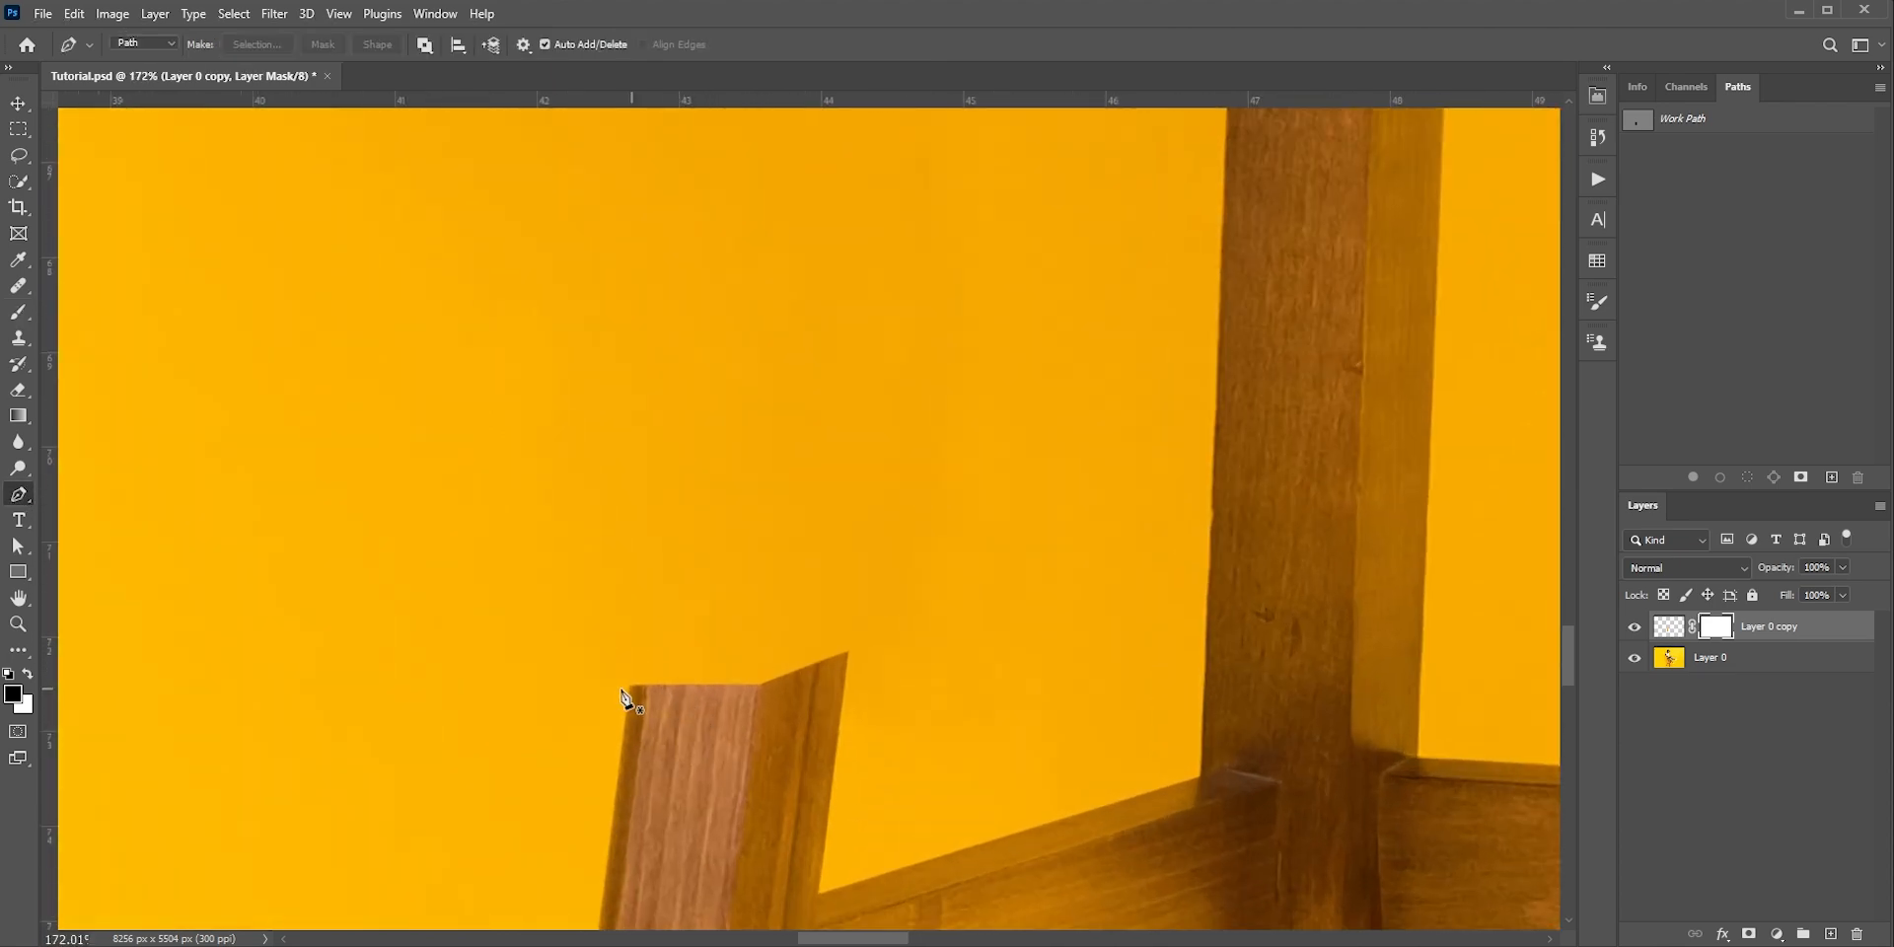
pyautogui.click(630, 686)
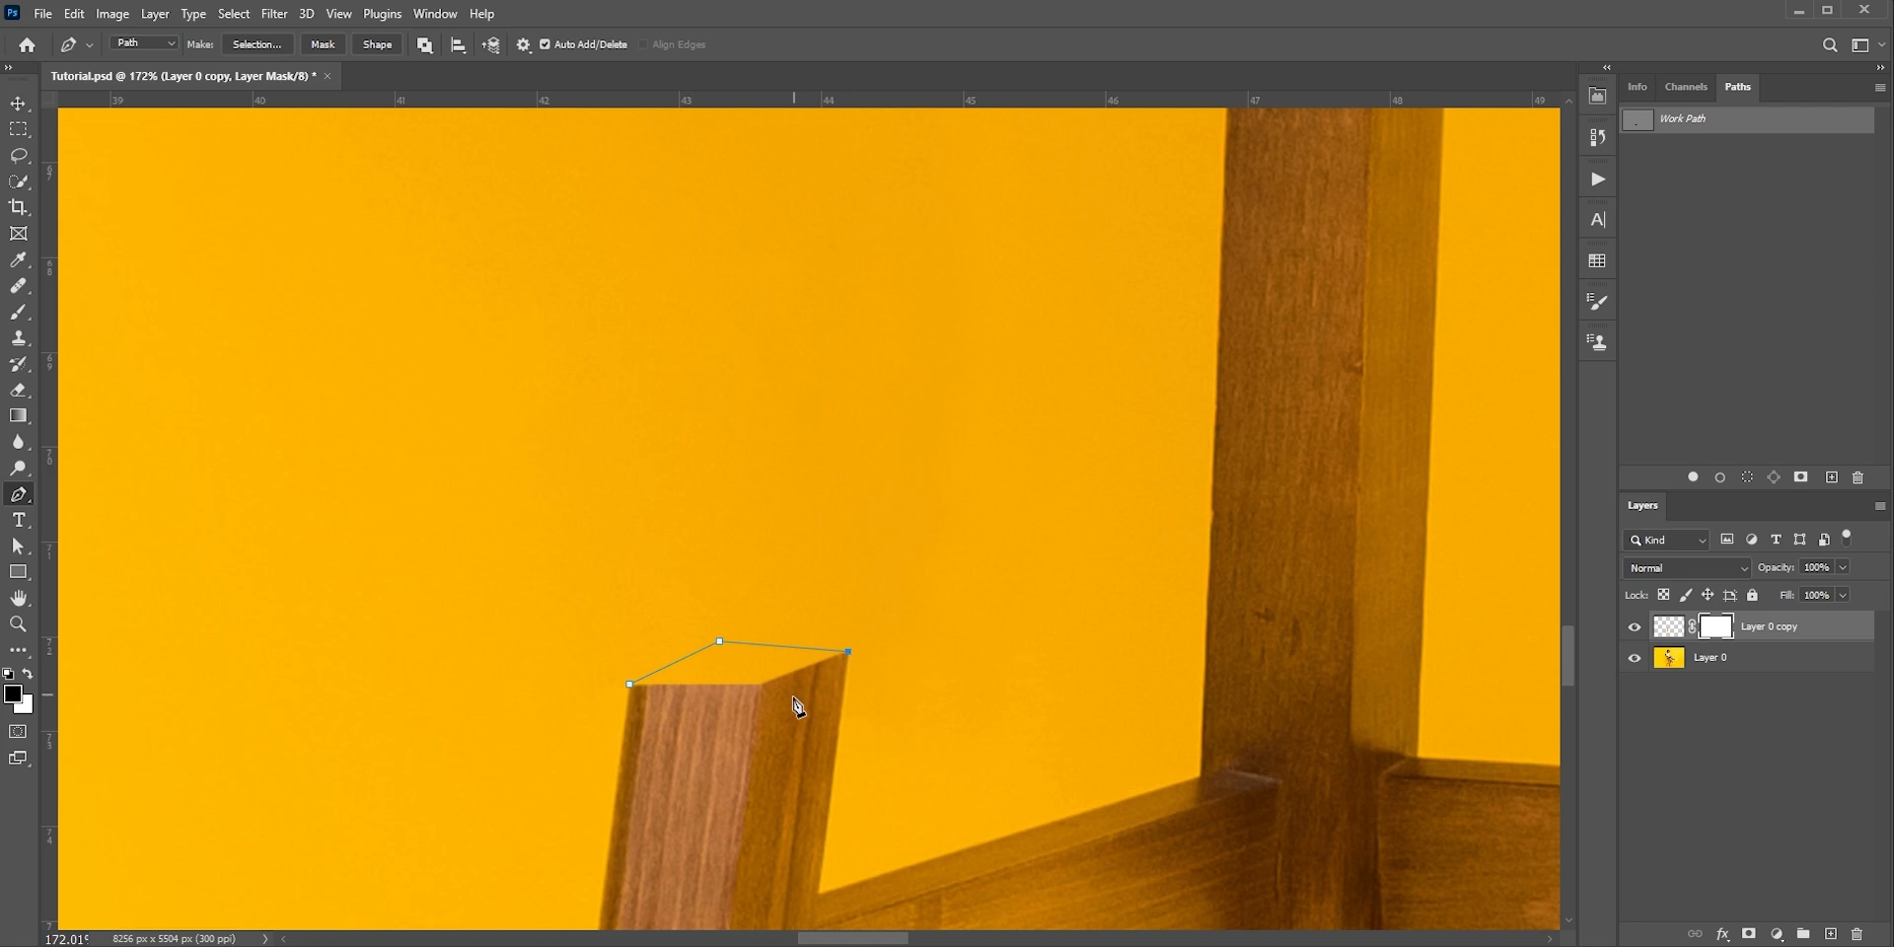
pyautogui.click(630, 686)
# Adjust the path's anchor points with the Direct Selection tool to match the stump's corners and the perspective of its cut face
pyautogui.moveTo(17, 546); pyautogui.dragTo(65, 564)
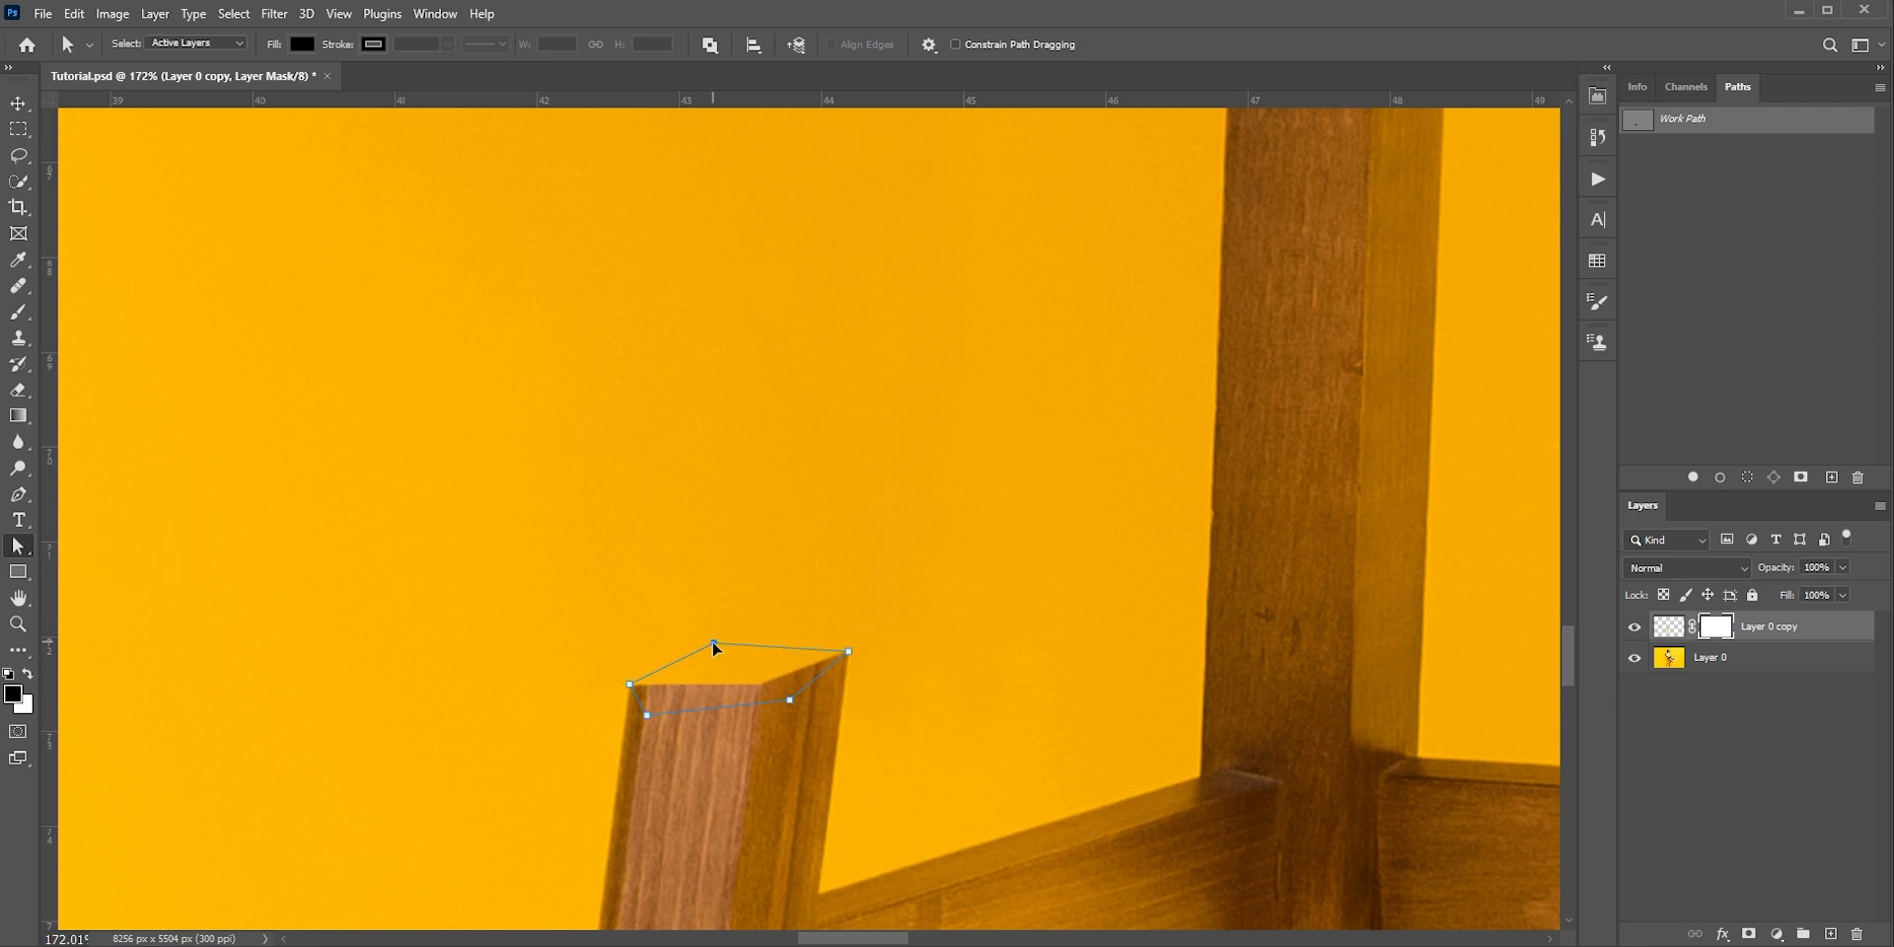
pyautogui.moveTo(714, 643); pyautogui.dragTo(705, 649)
pyautogui.scroll(10, 621, 624)
pyautogui.moveTo(631, 731); pyautogui.dragTo(631, 737)
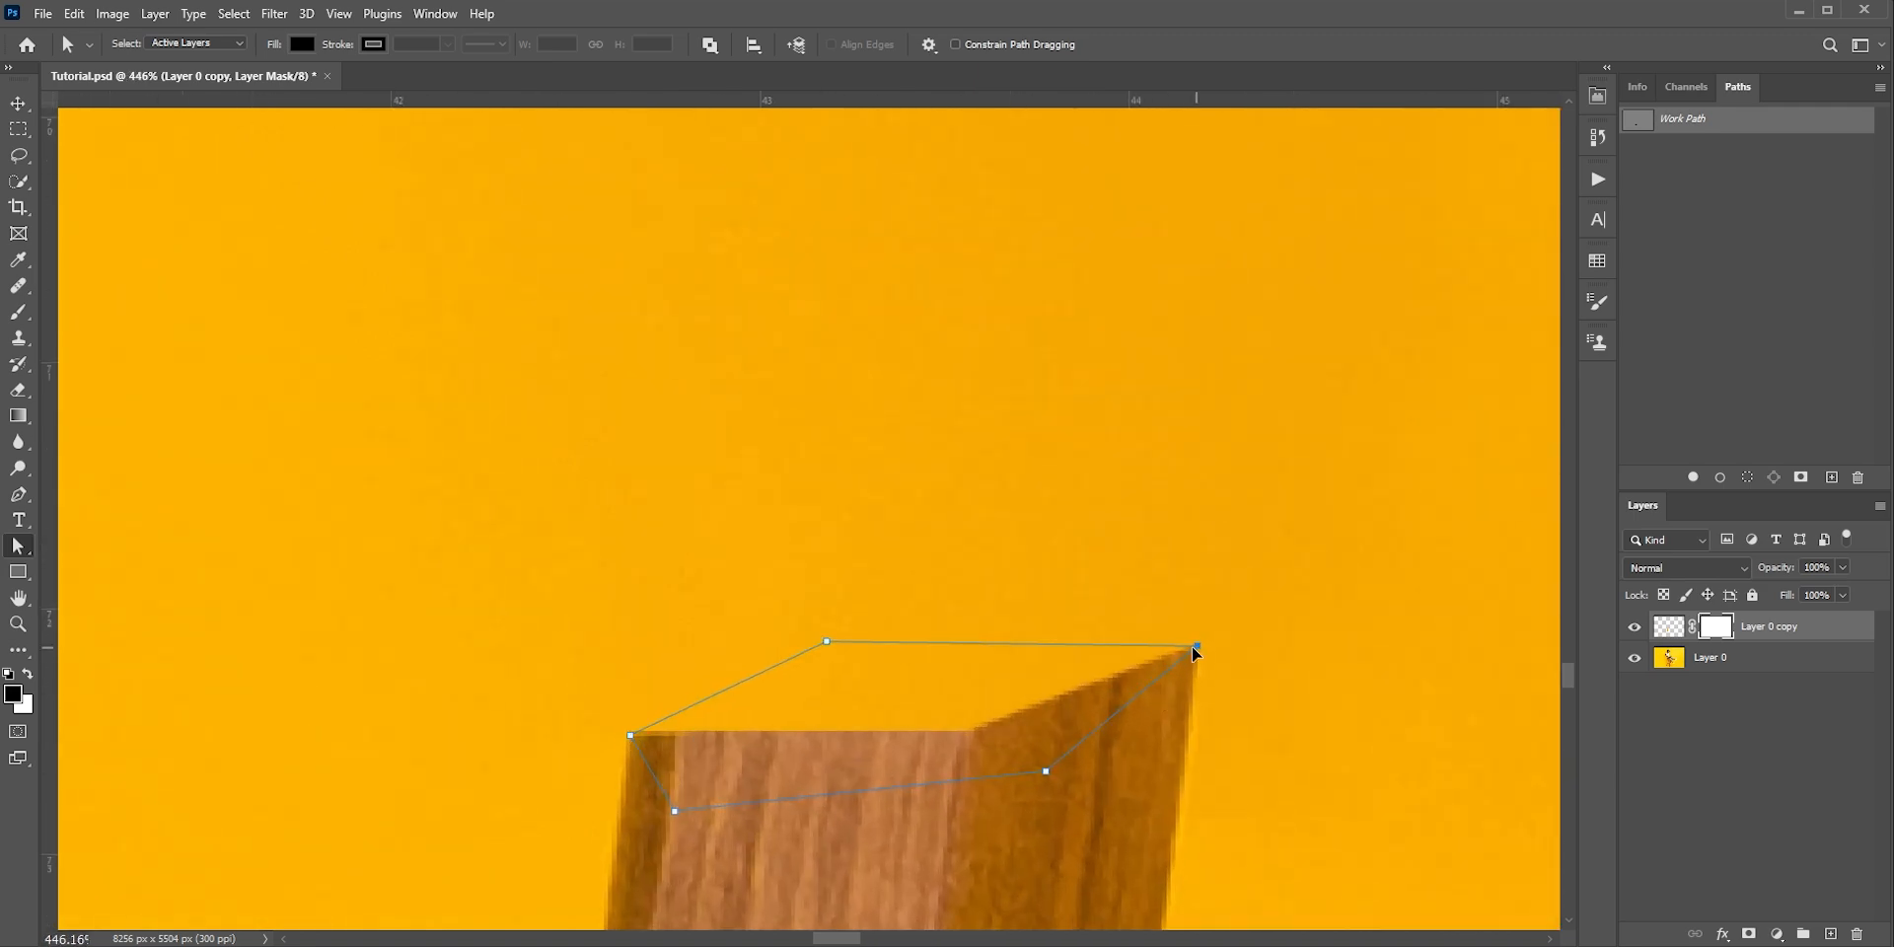
pyautogui.scroll(-14, 784, 669)
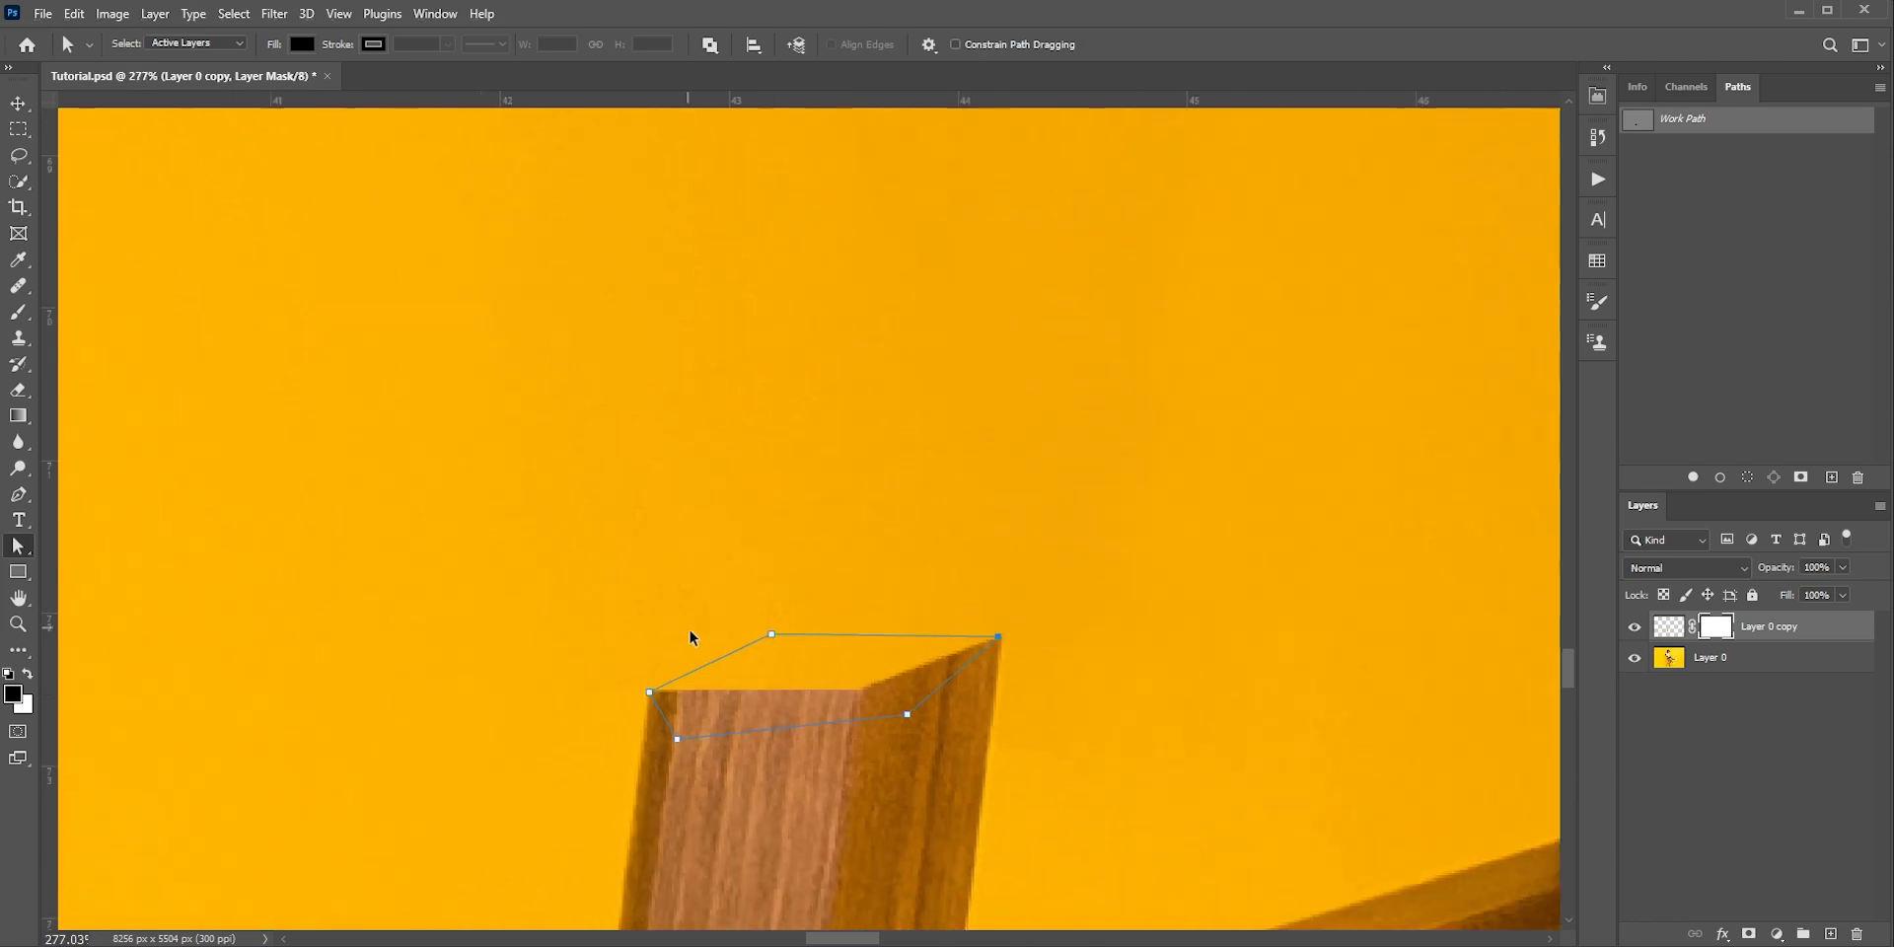
# Convert the cut-face path on the lower stump into a new anti-aliased selection with a 1-pixel feather radius
pyautogui.press('p')
pyautogui.rightClick(735, 651)
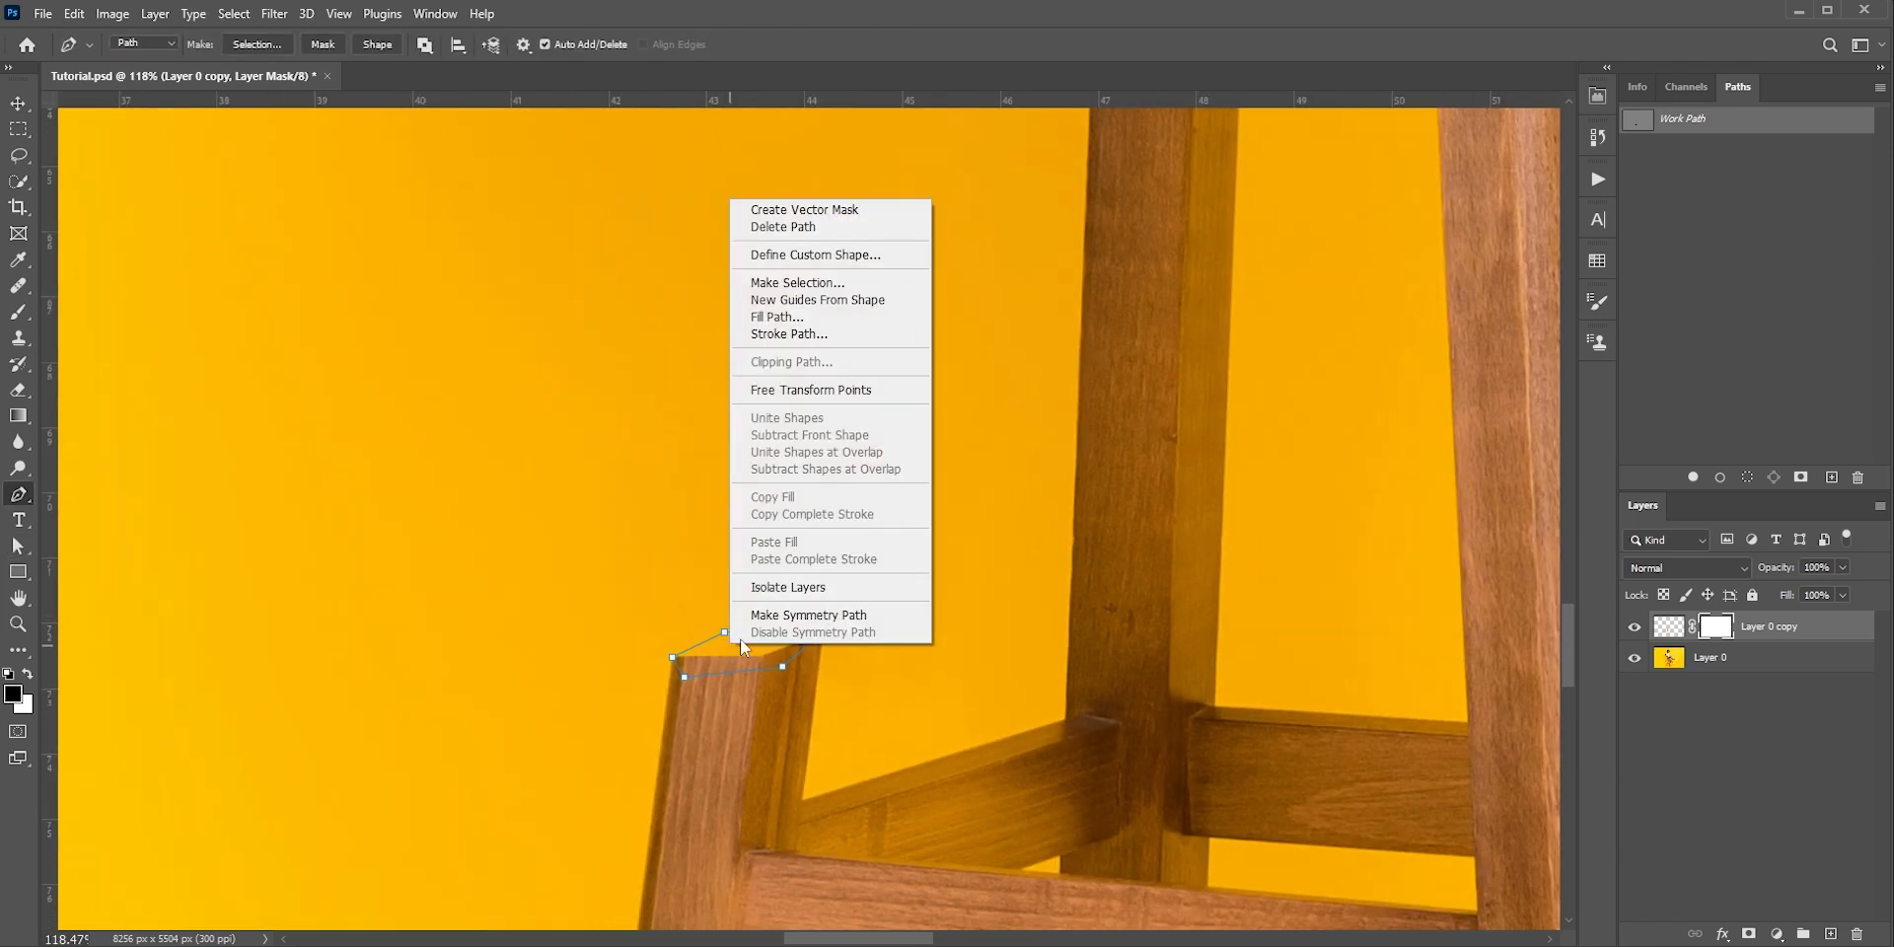
pyautogui.click(797, 283)
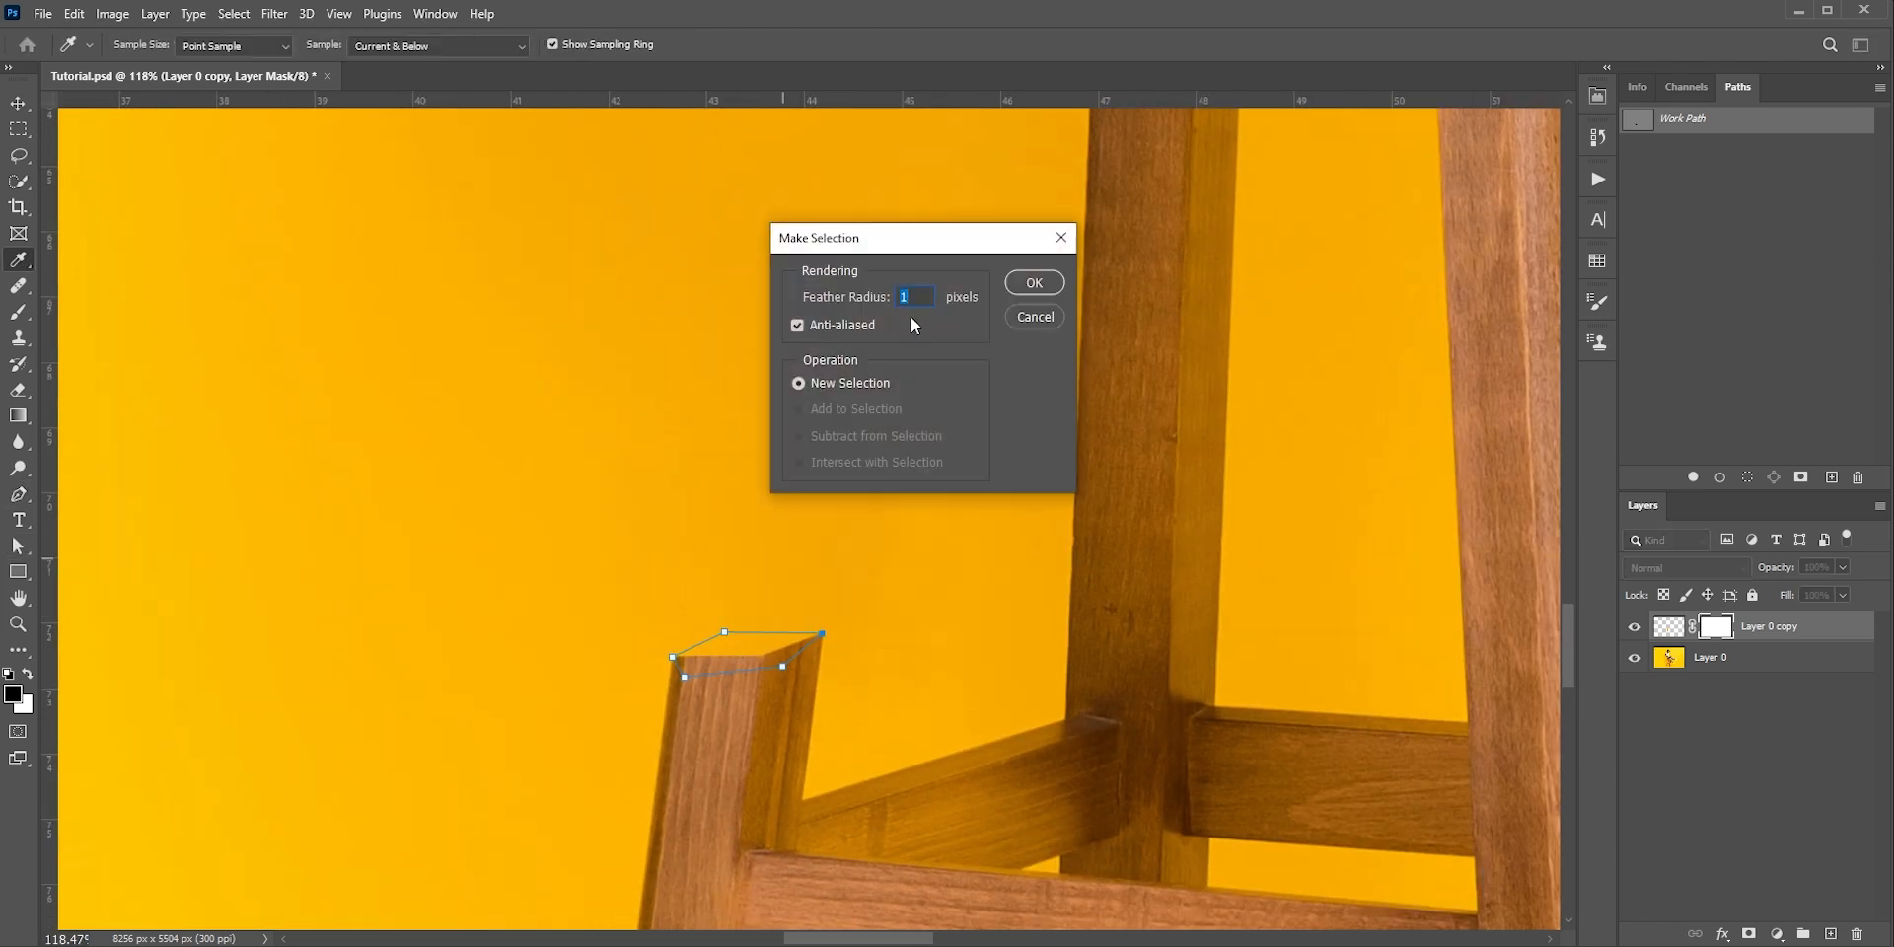
pyautogui.click(1034, 283)
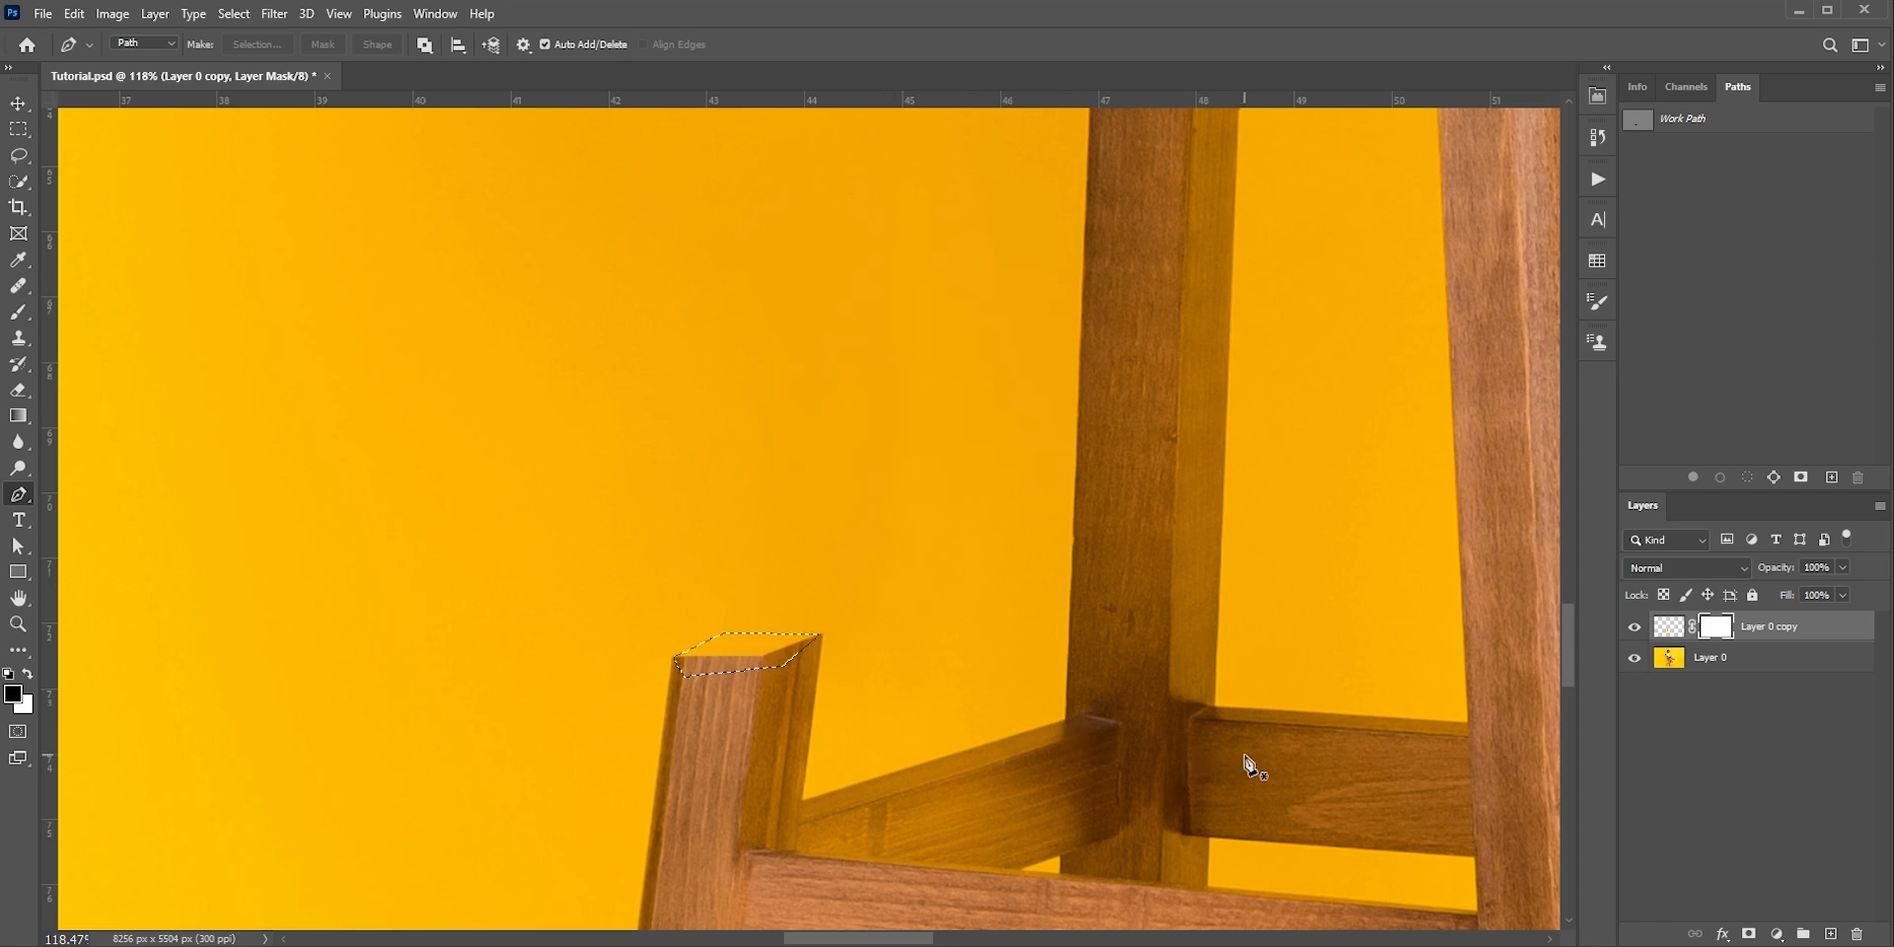
# Fill the lower stump's cut-face selection with wood grain cloned from the crossbar onto a new layer, and deselect
pyautogui.click(28, 331)
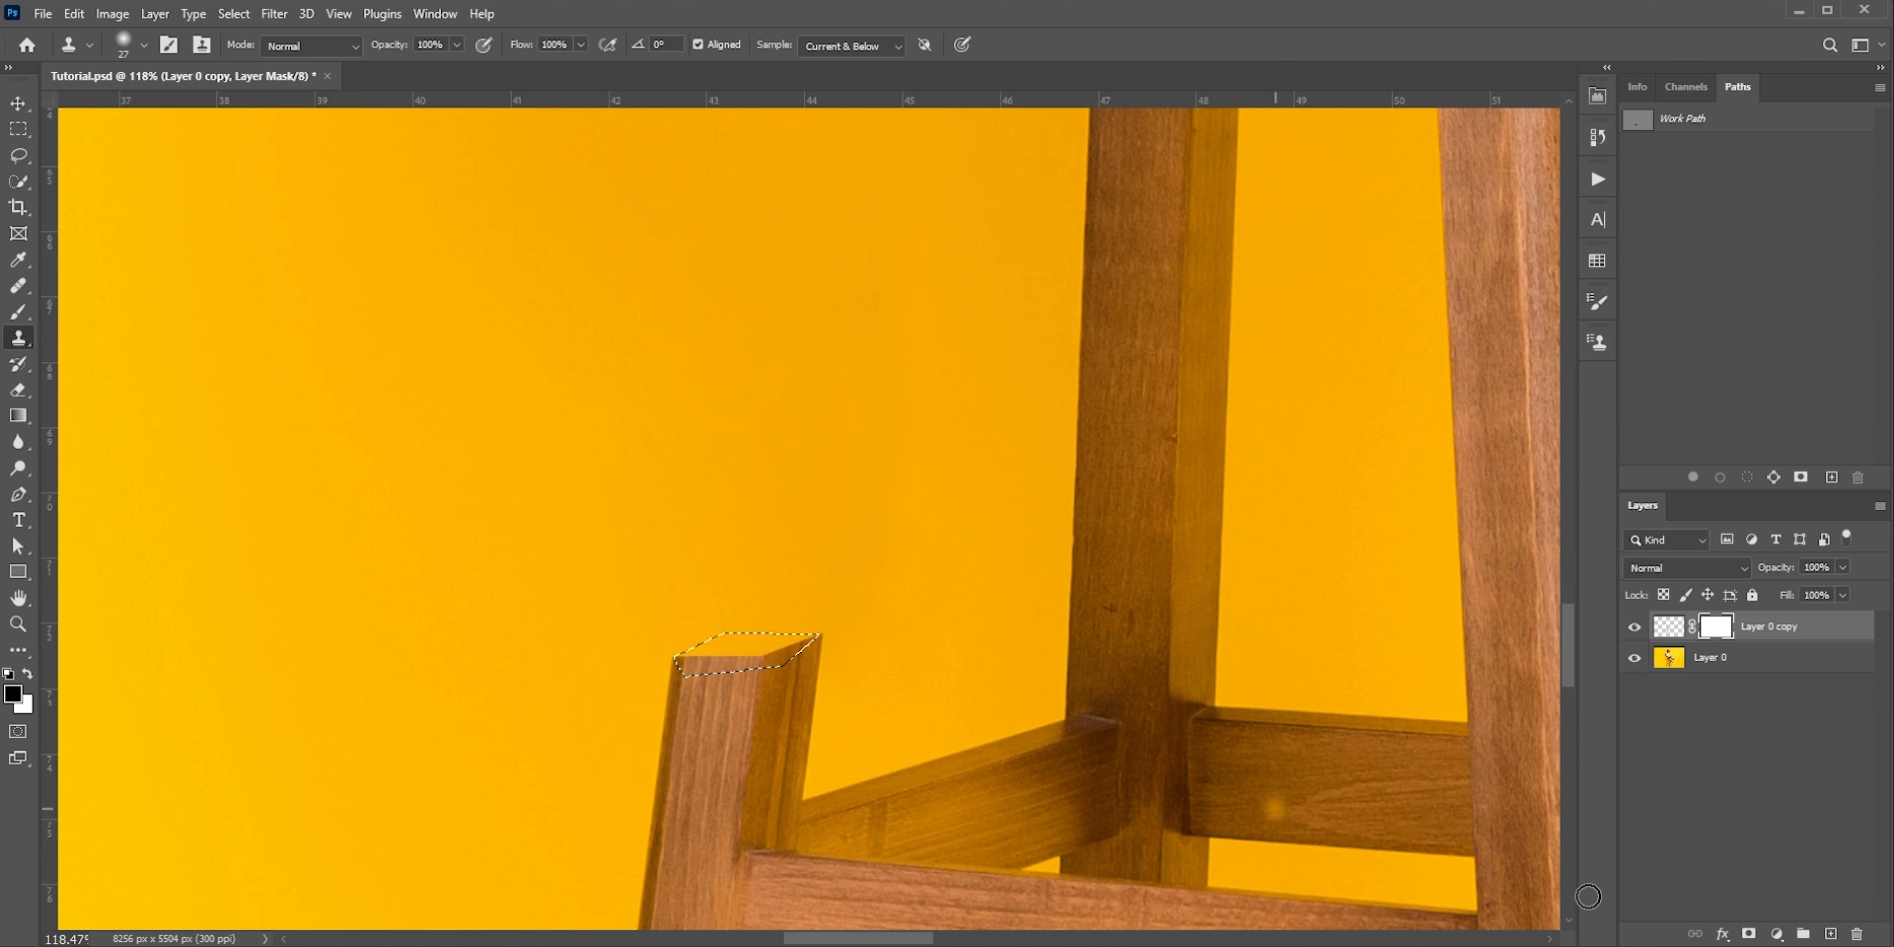
pyautogui.click(1831, 933)
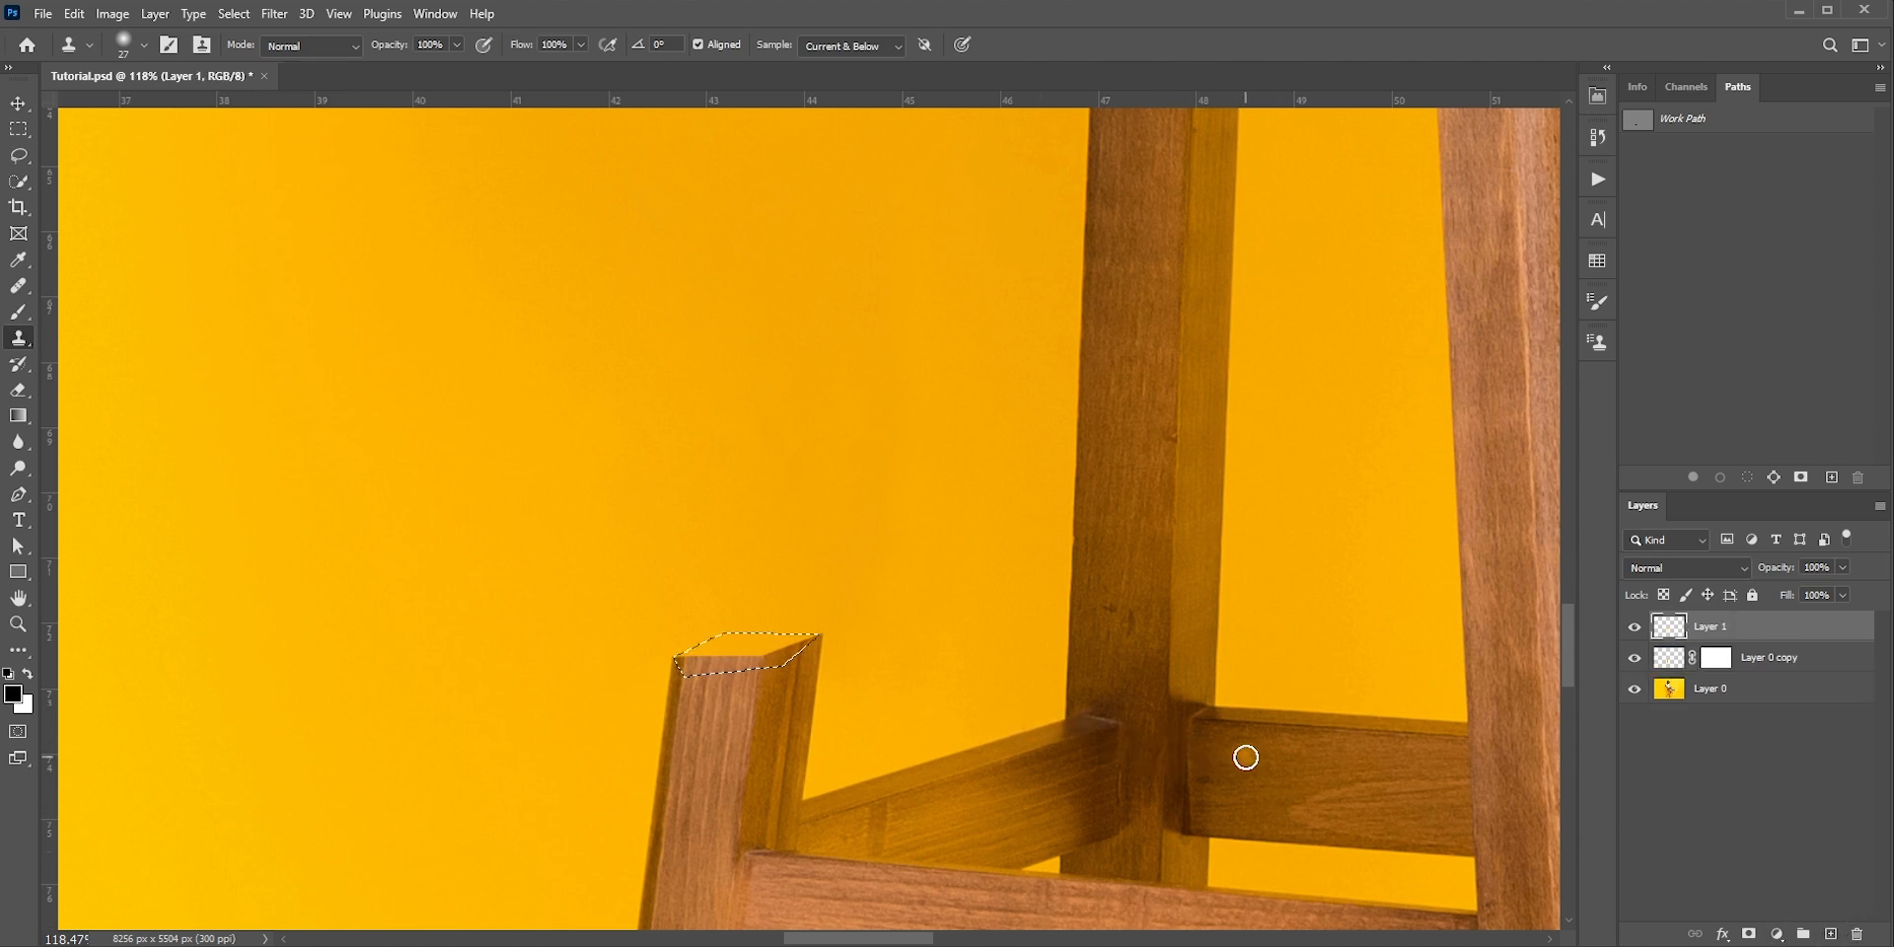
pyautogui.keyDown('alt'); pyautogui.click(1264, 758); pyautogui.keyUp('alt')
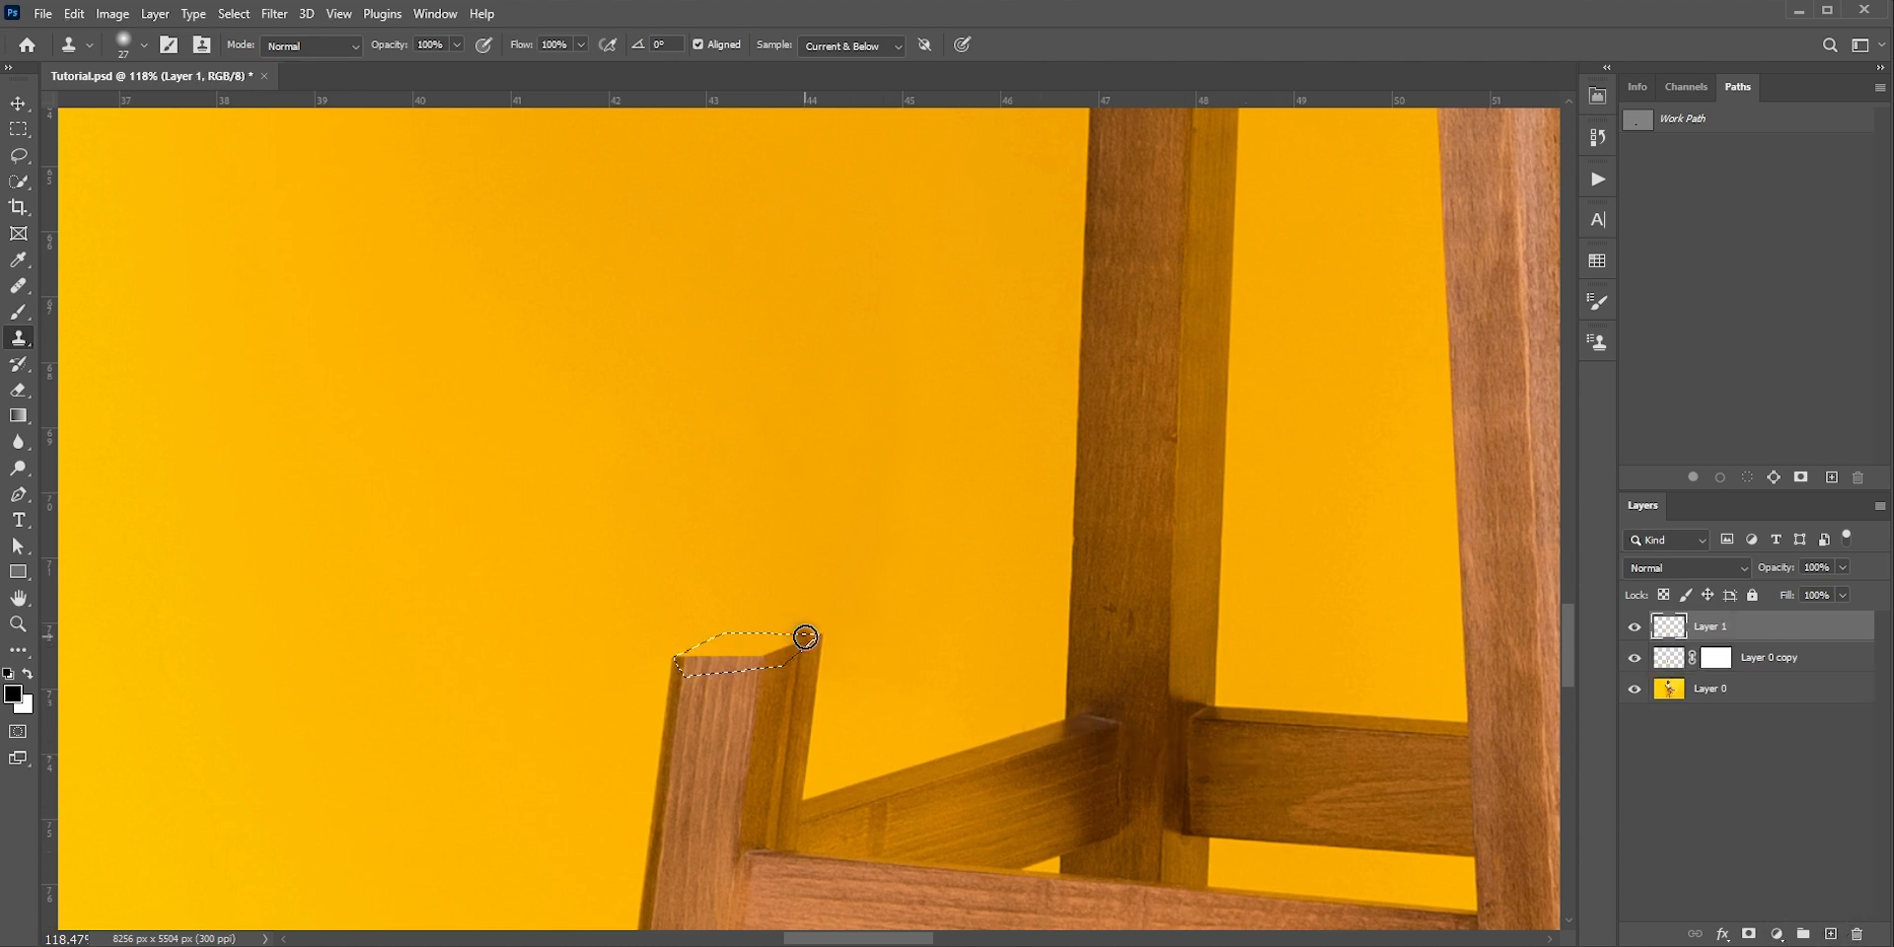
pyautogui.moveTo(802, 637); pyautogui.dragTo(752, 643)
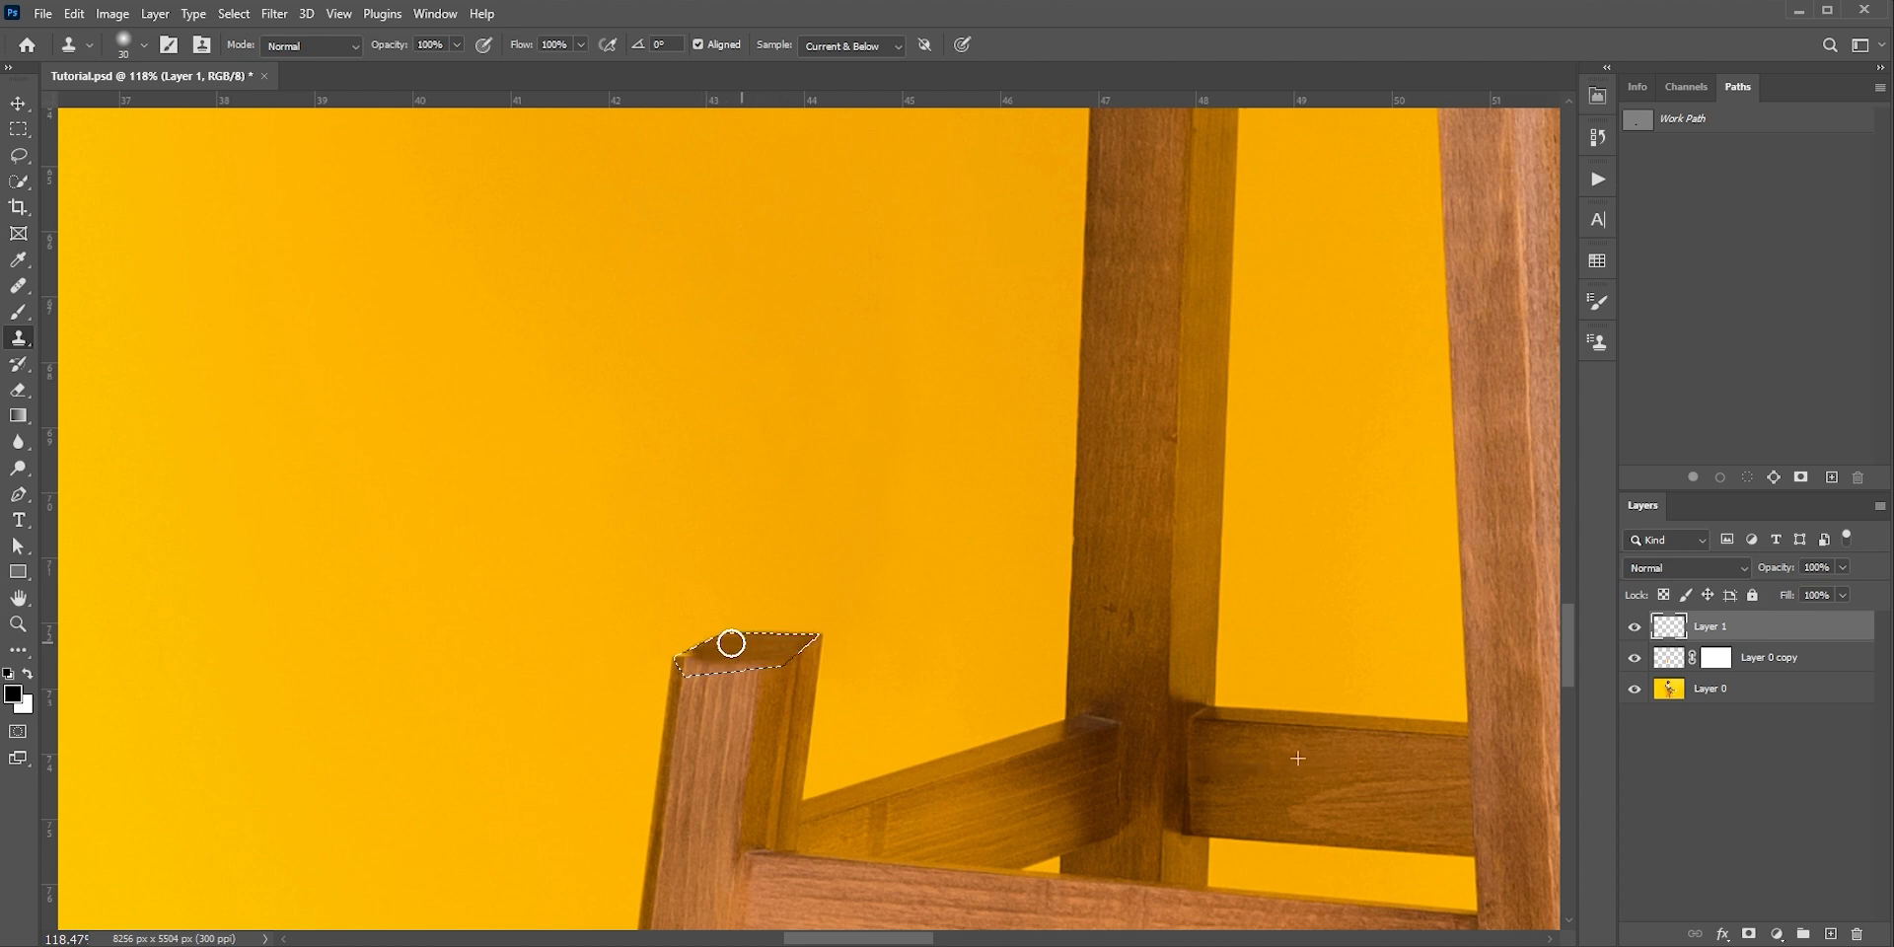
pyautogui.keyDown('alt'); pyautogui.click(1313, 757); pyautogui.keyUp('alt')
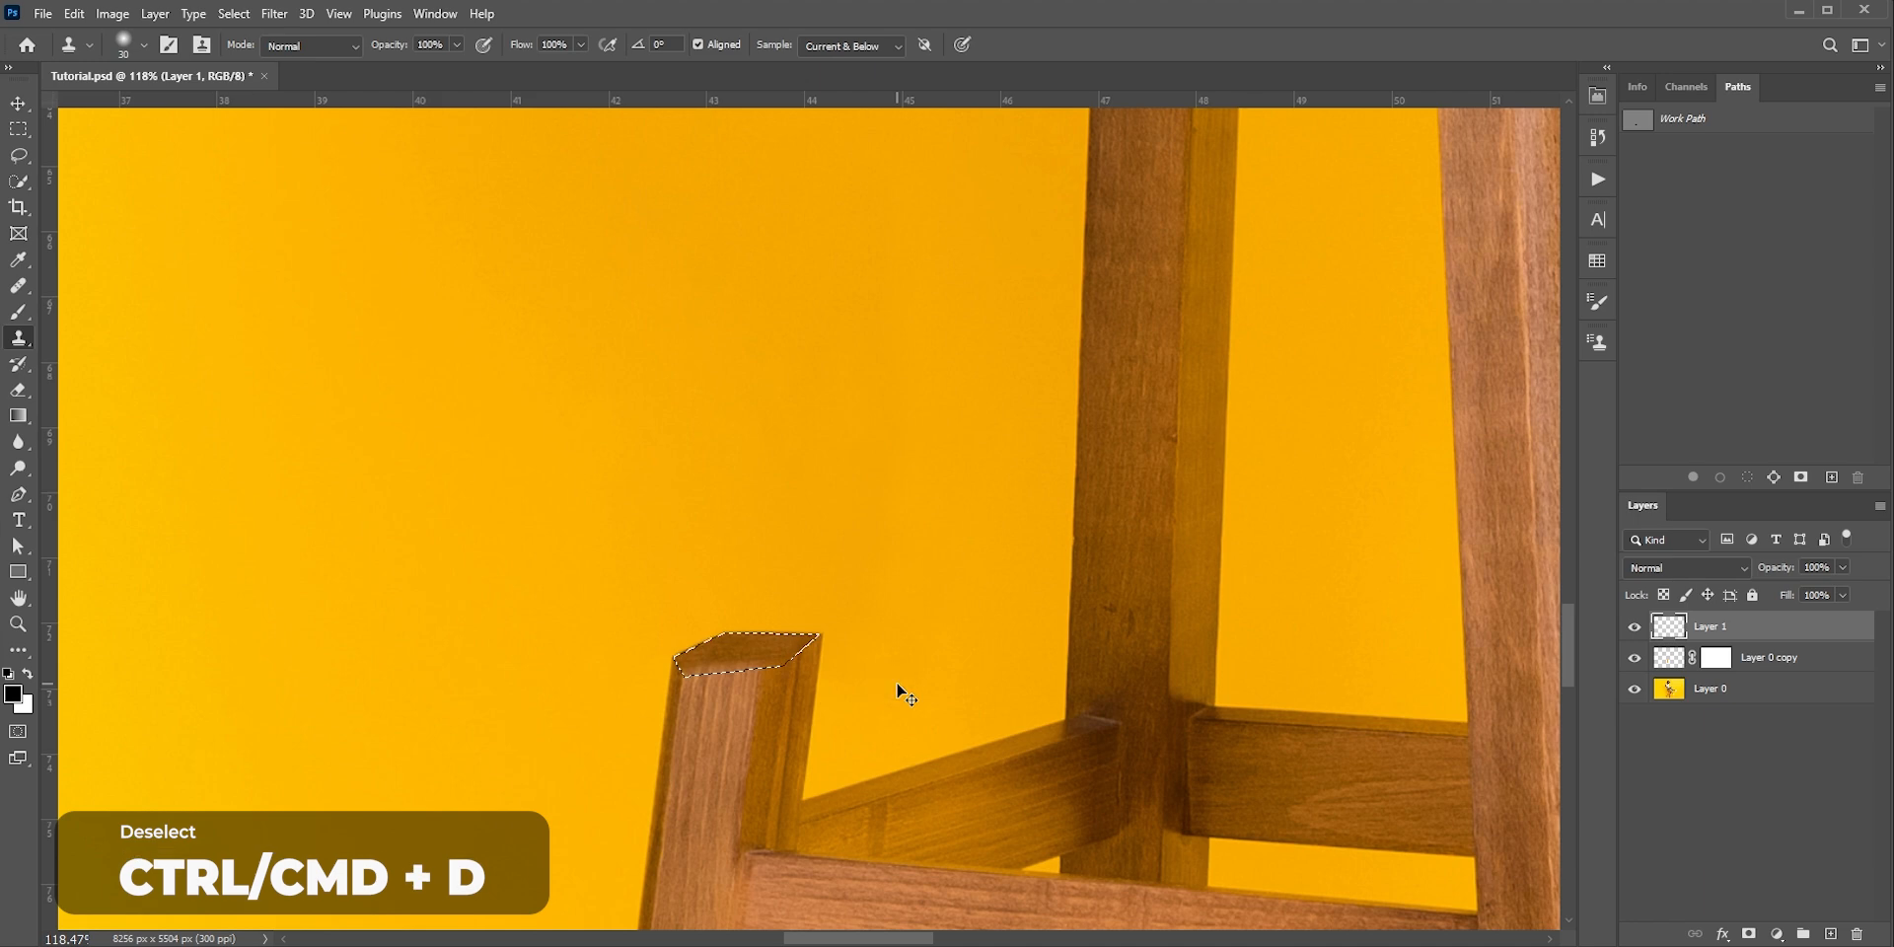
pyautogui.scroll(5, 740, 678)
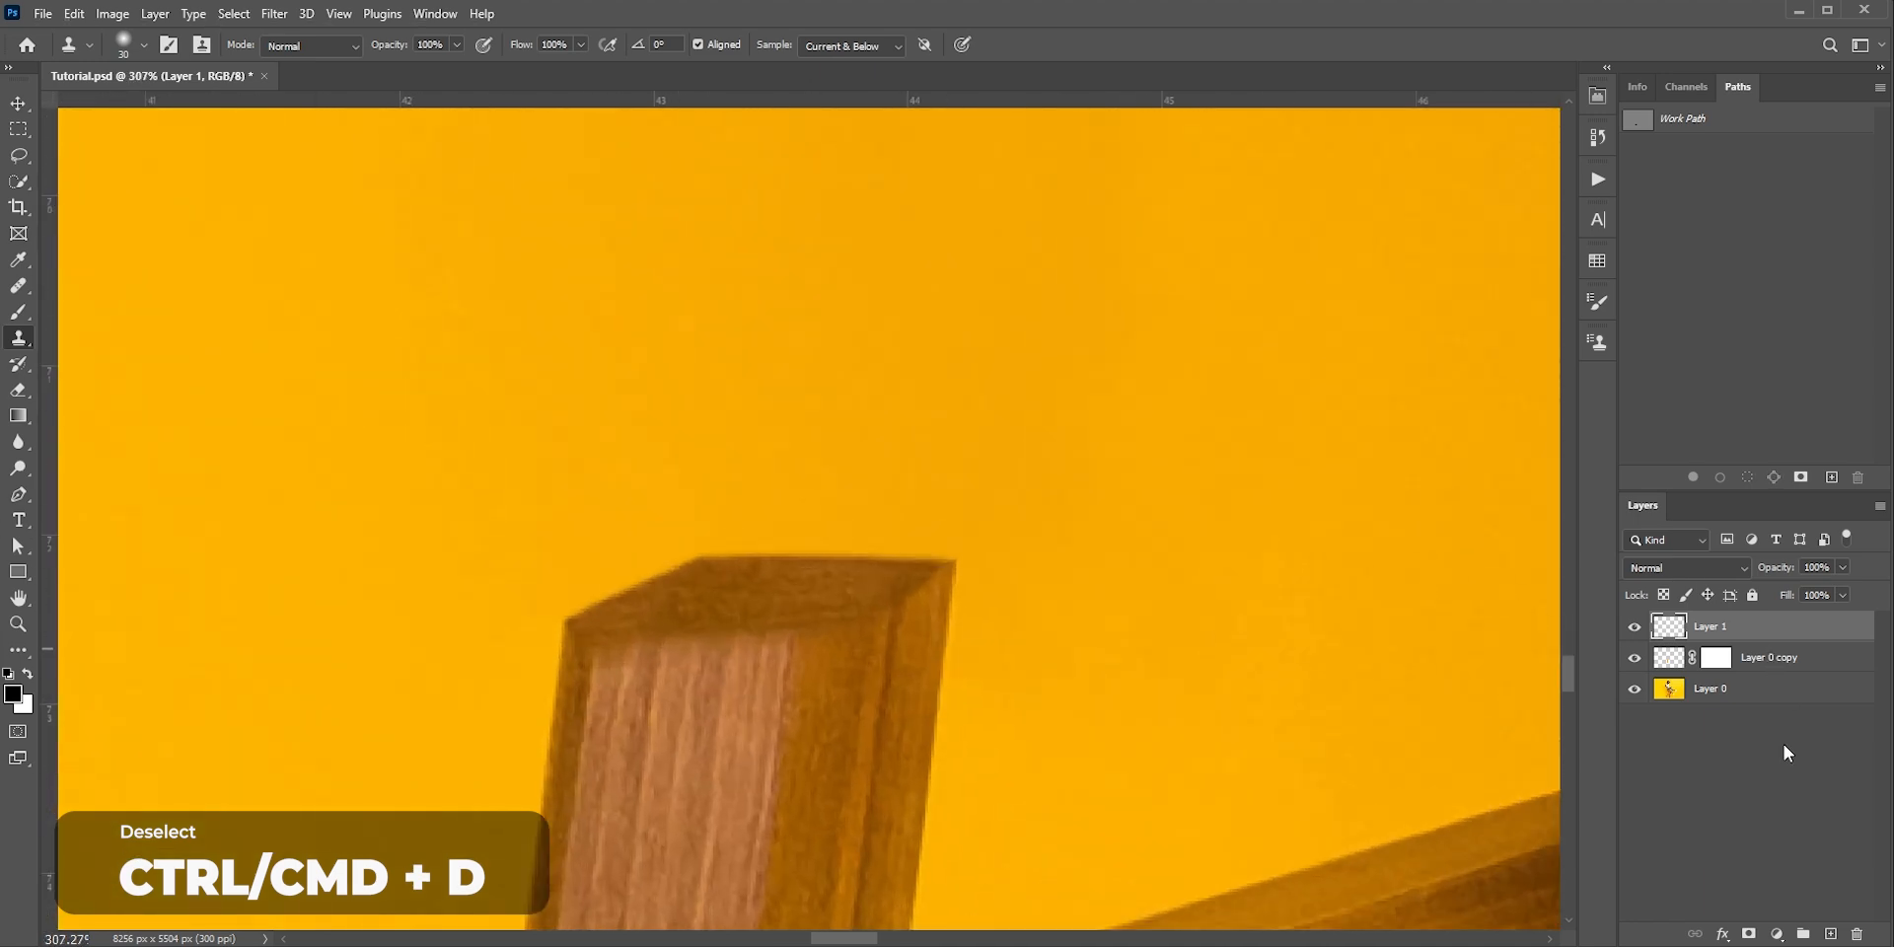
# Mask Layer 1 within a selection loaded from the Layer 0 copy mask to hide cloned wood overlapping the lower stump's outer faces
pyautogui.click(1746, 932)
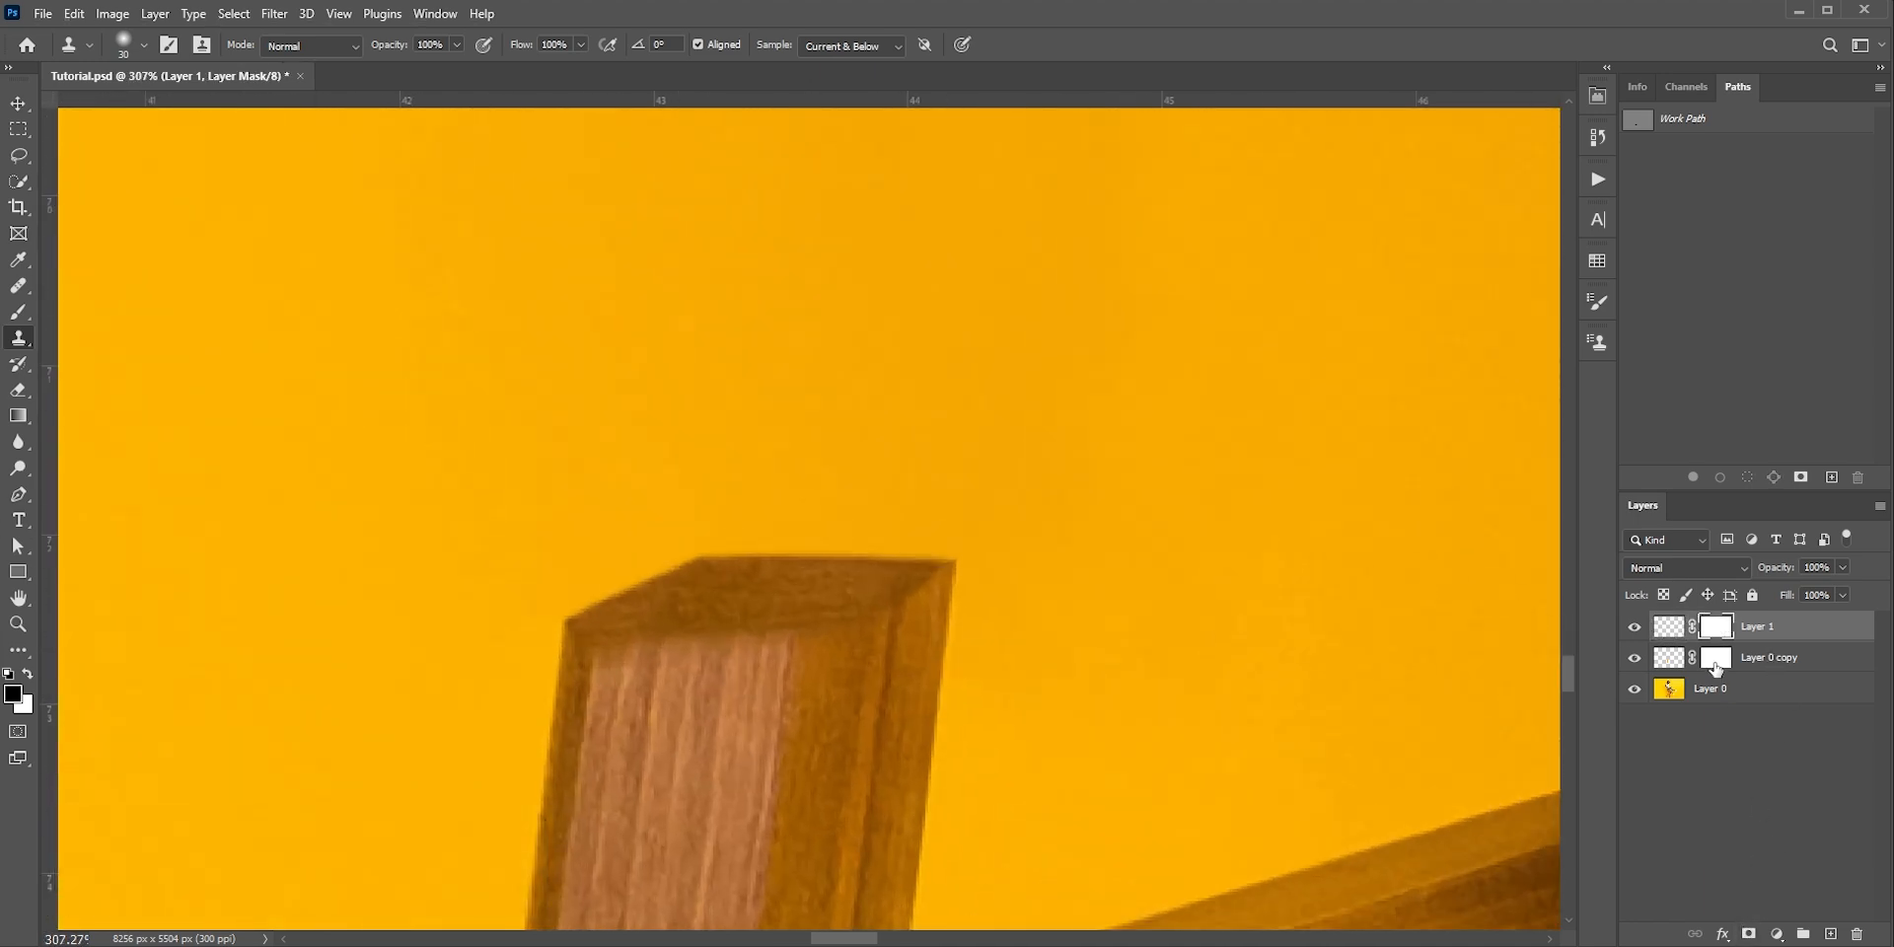
pyautogui.hotkey('ctrl', 'Return')
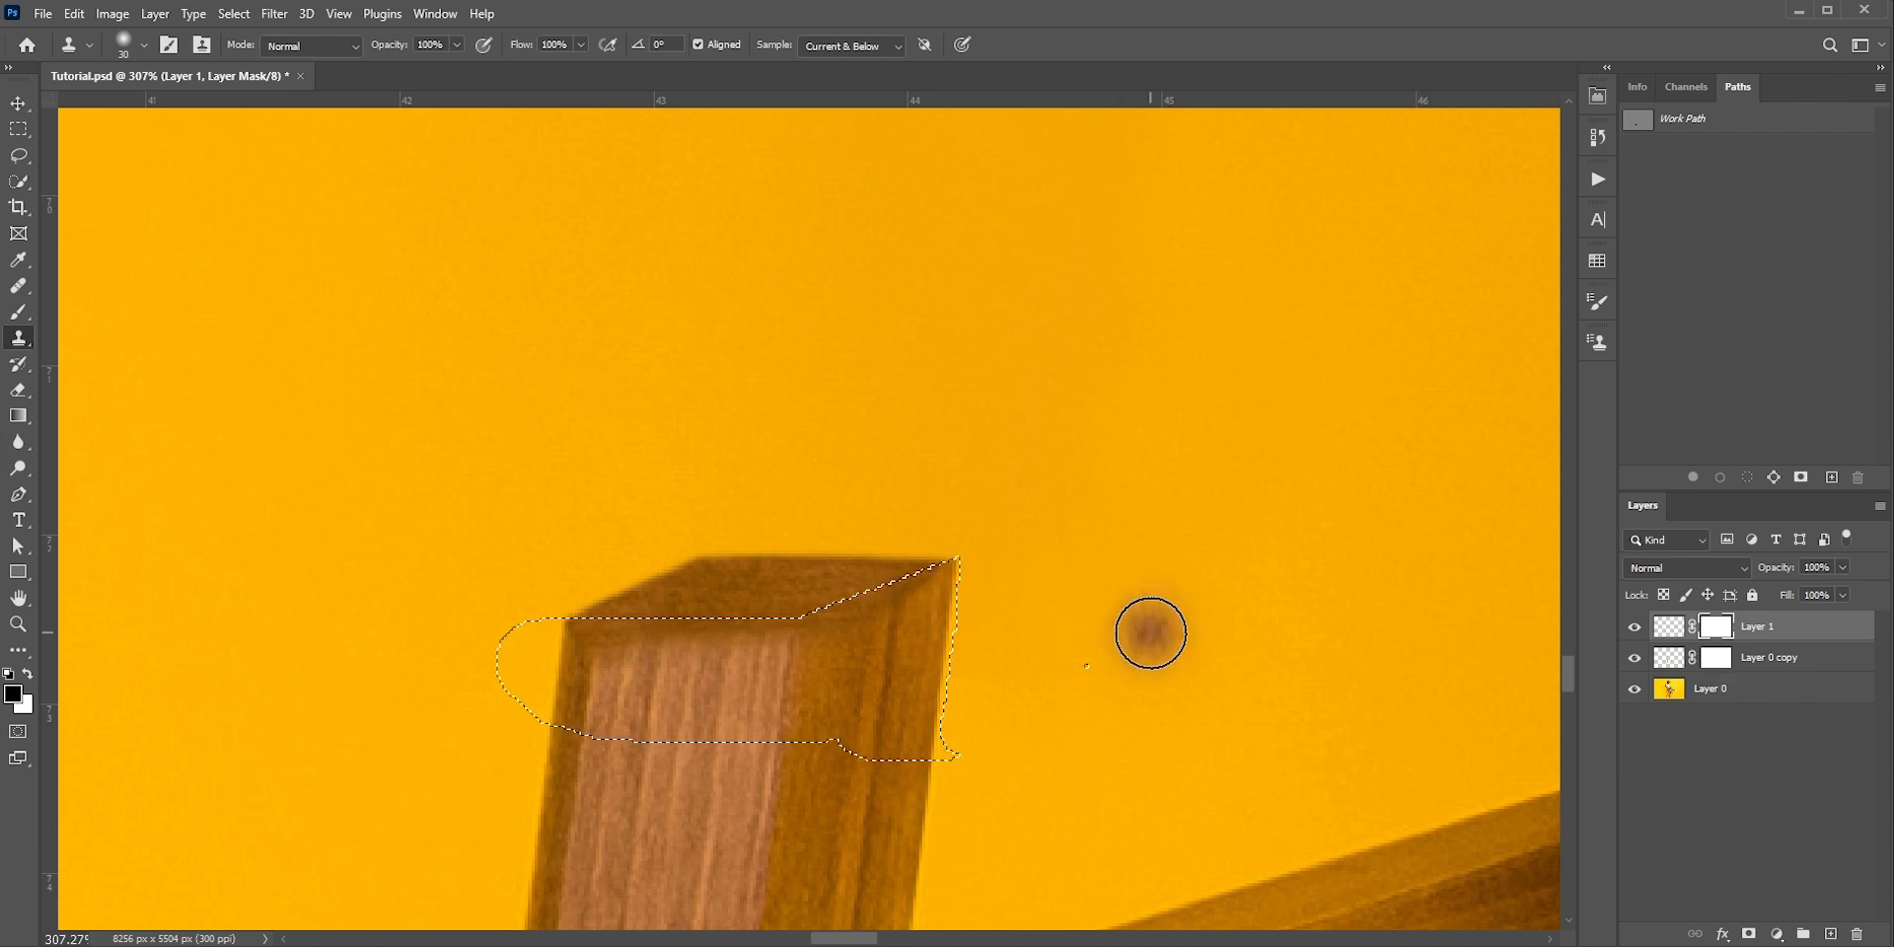
pyautogui.press('b')
pyautogui.moveTo(719, 634)
pyautogui.mouseDown()
pyautogui.moveTo(676, 642)
pyautogui.moveTo(876, 628)
pyautogui.mouseUp()
pyautogui.hotkey('ctrl', 'd')
pyautogui.press('x')
pyautogui.scroll(-4, 646, 633)
pyautogui.scroll(-6, 650, 624)
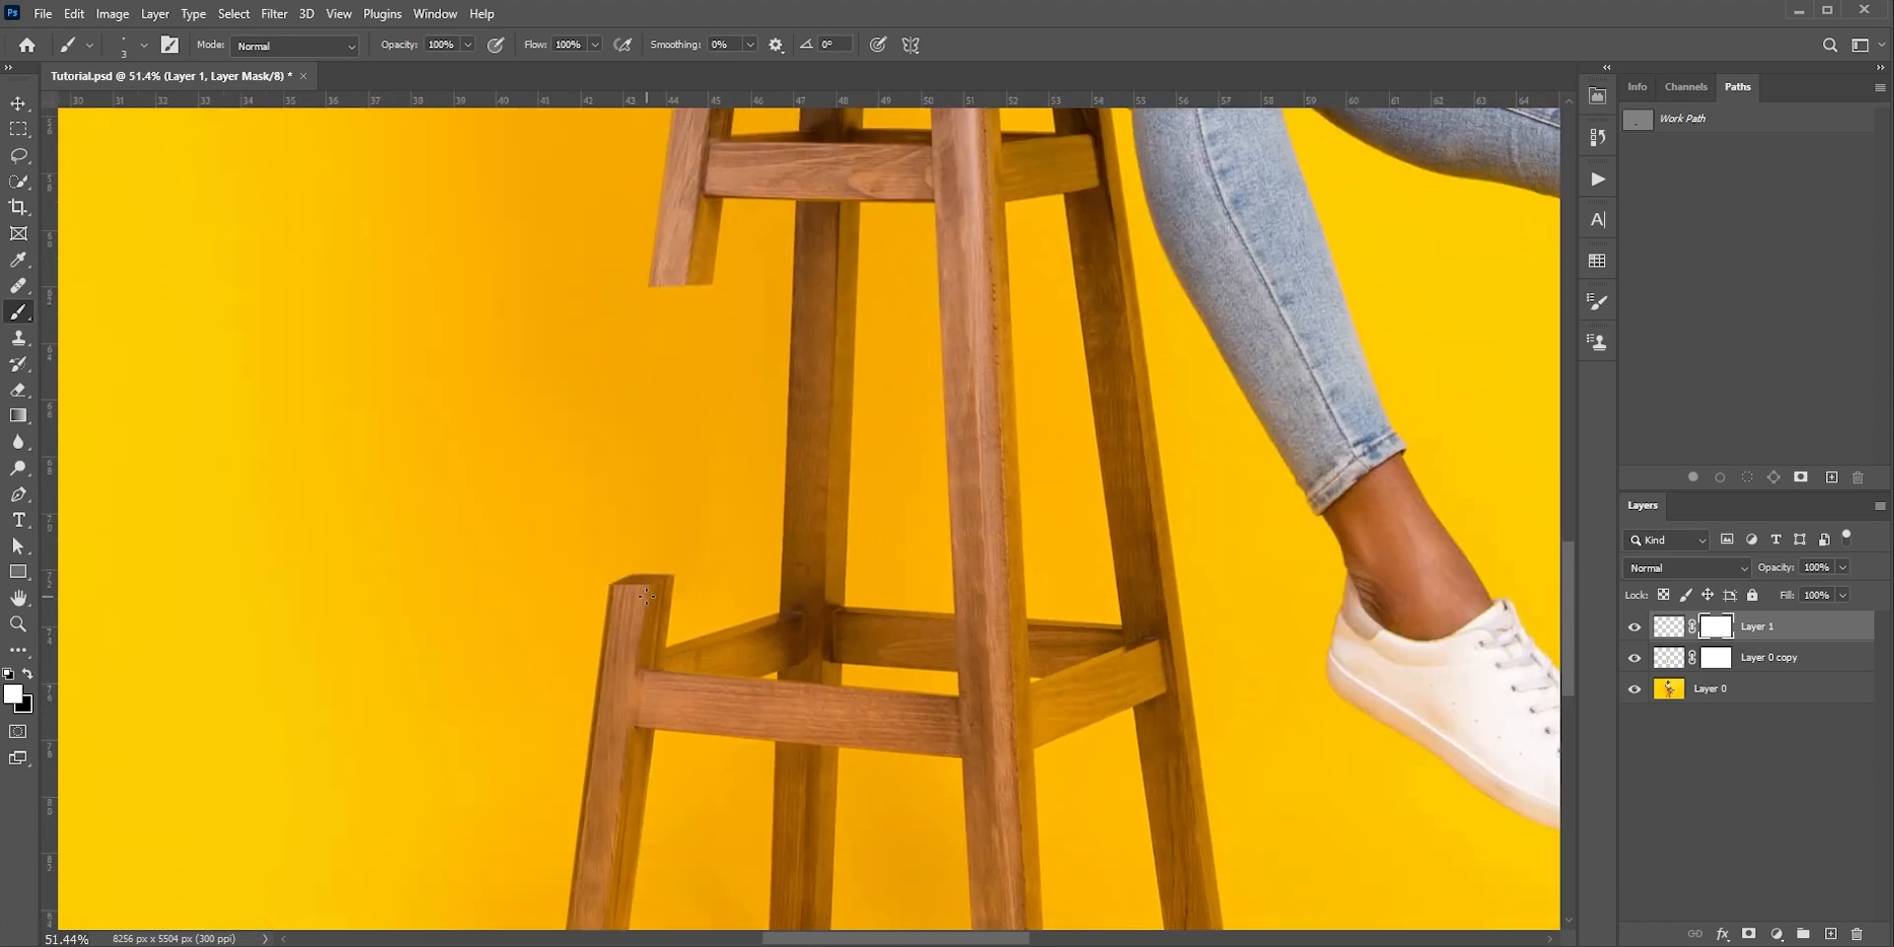
# Darken the cloned cut face with a Curves adjustment clipped to Layer 1, mapping input 161 to output 146
pyautogui.click(1776, 933)
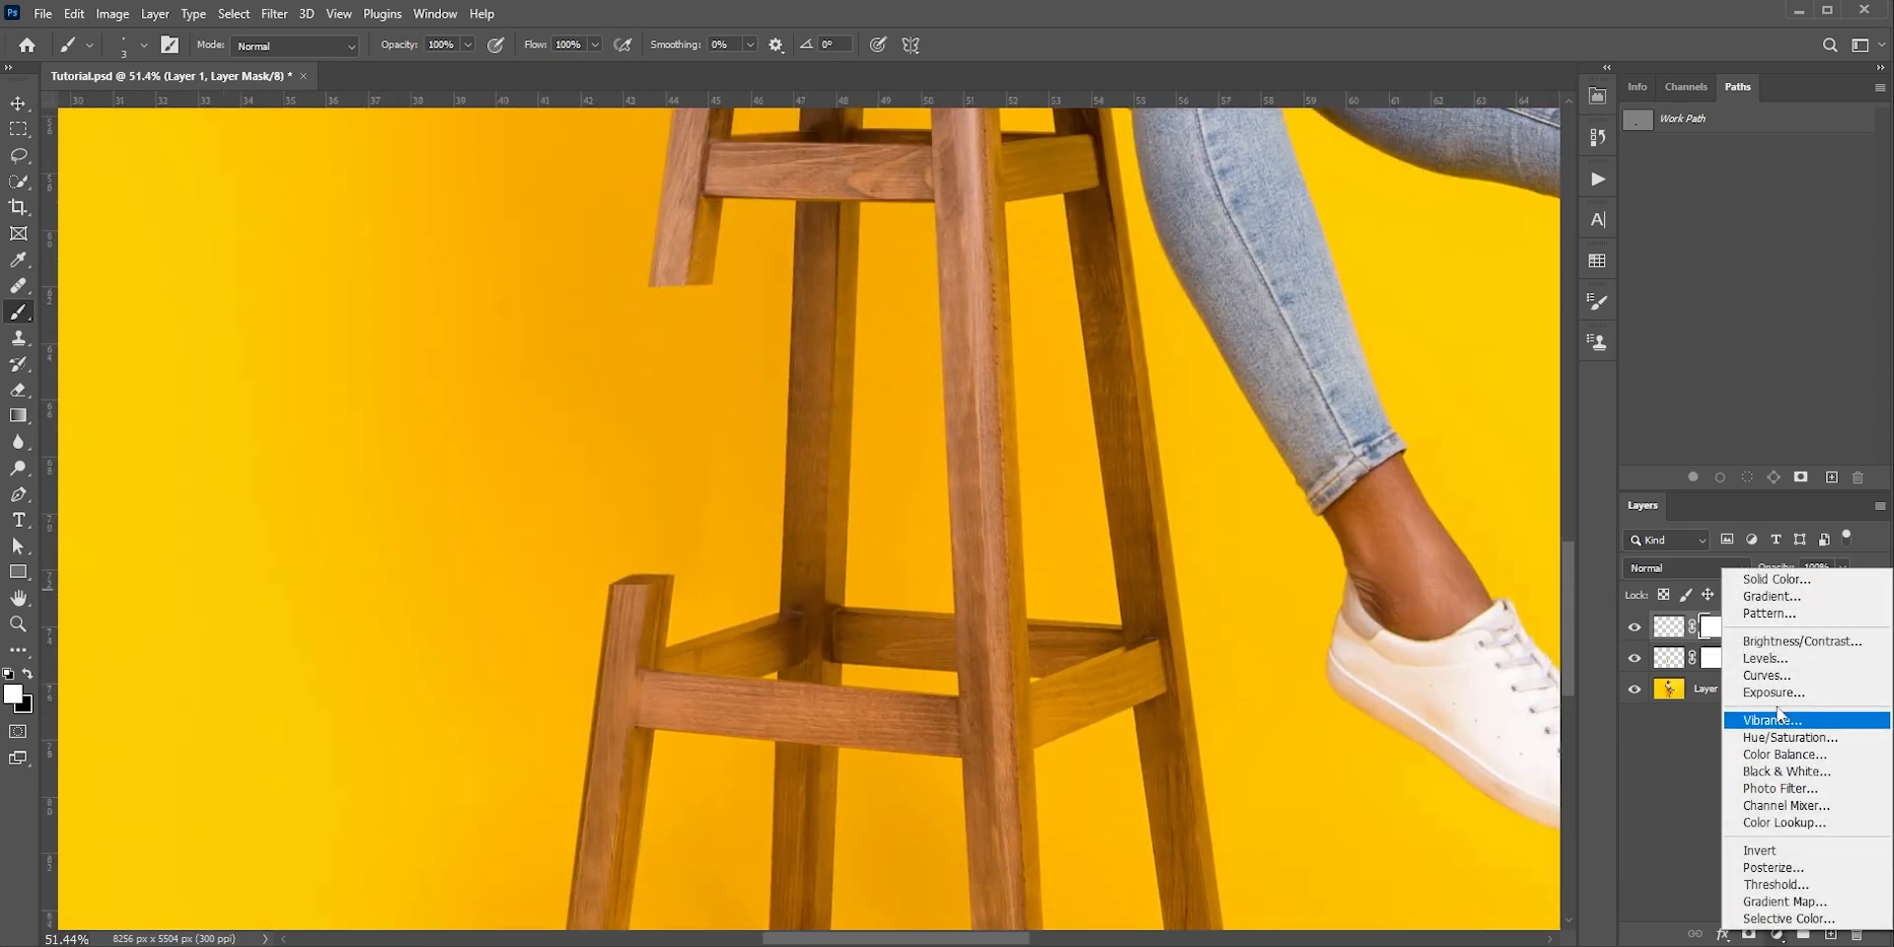
pyautogui.click(1765, 675)
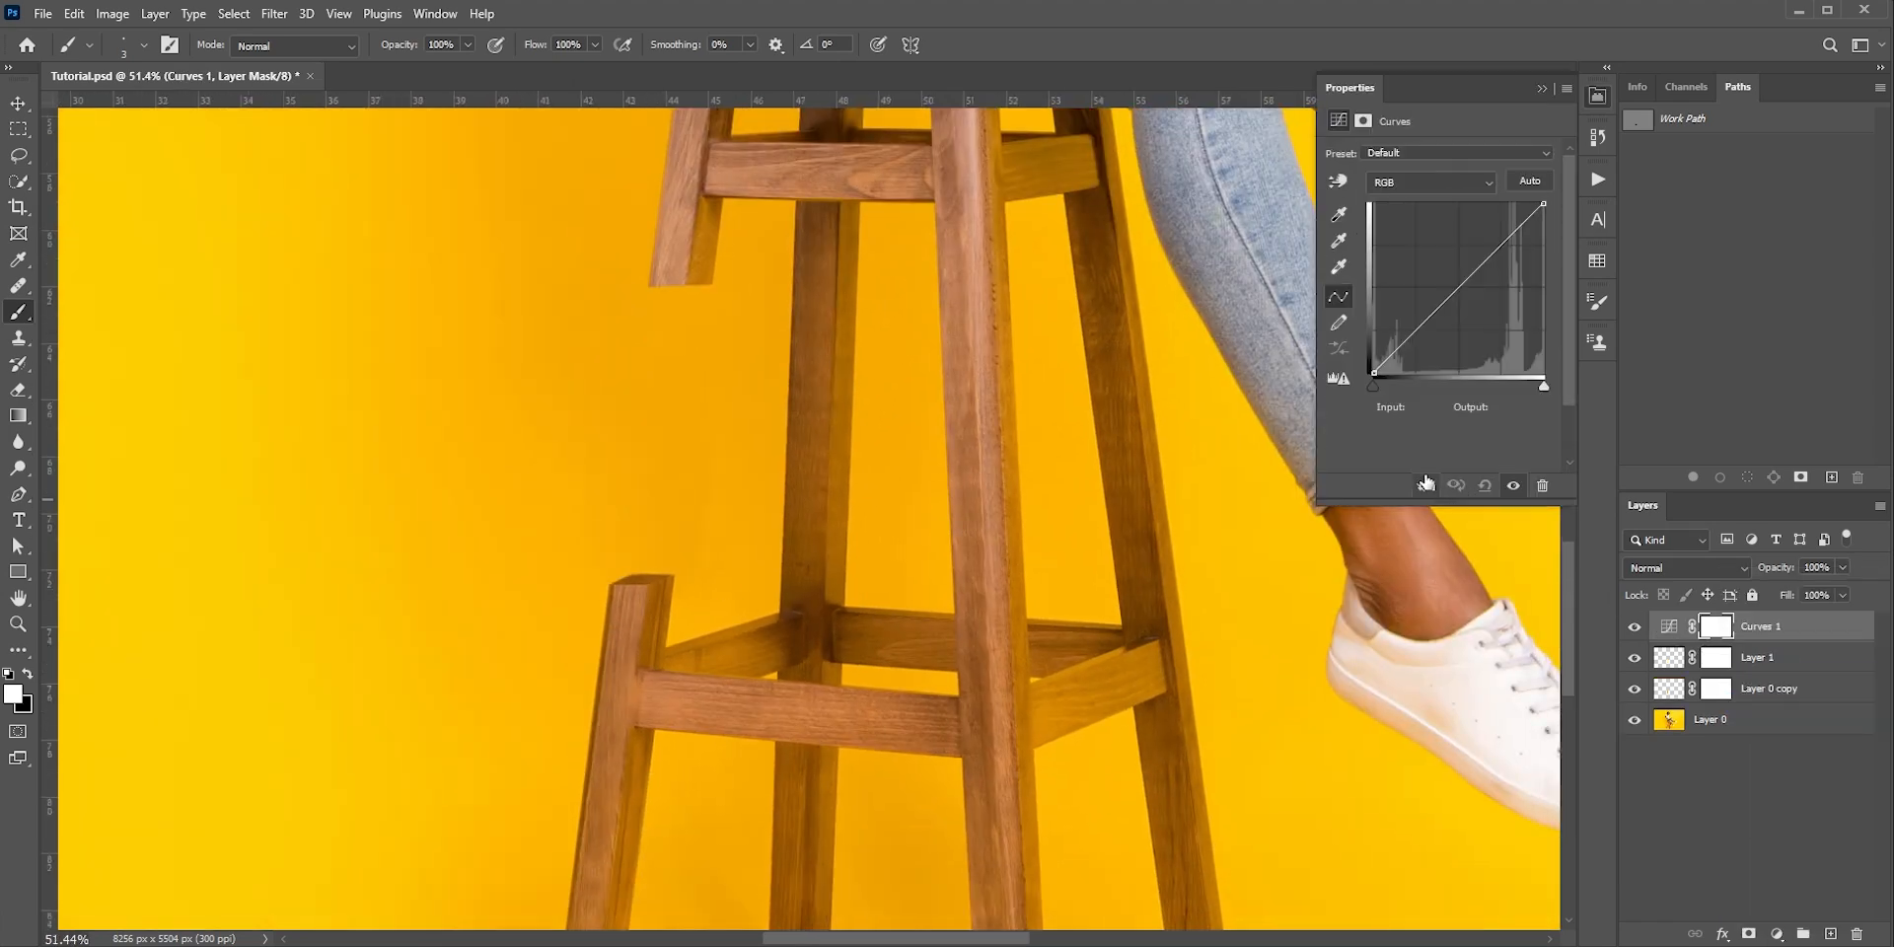
pyautogui.click(1426, 487)
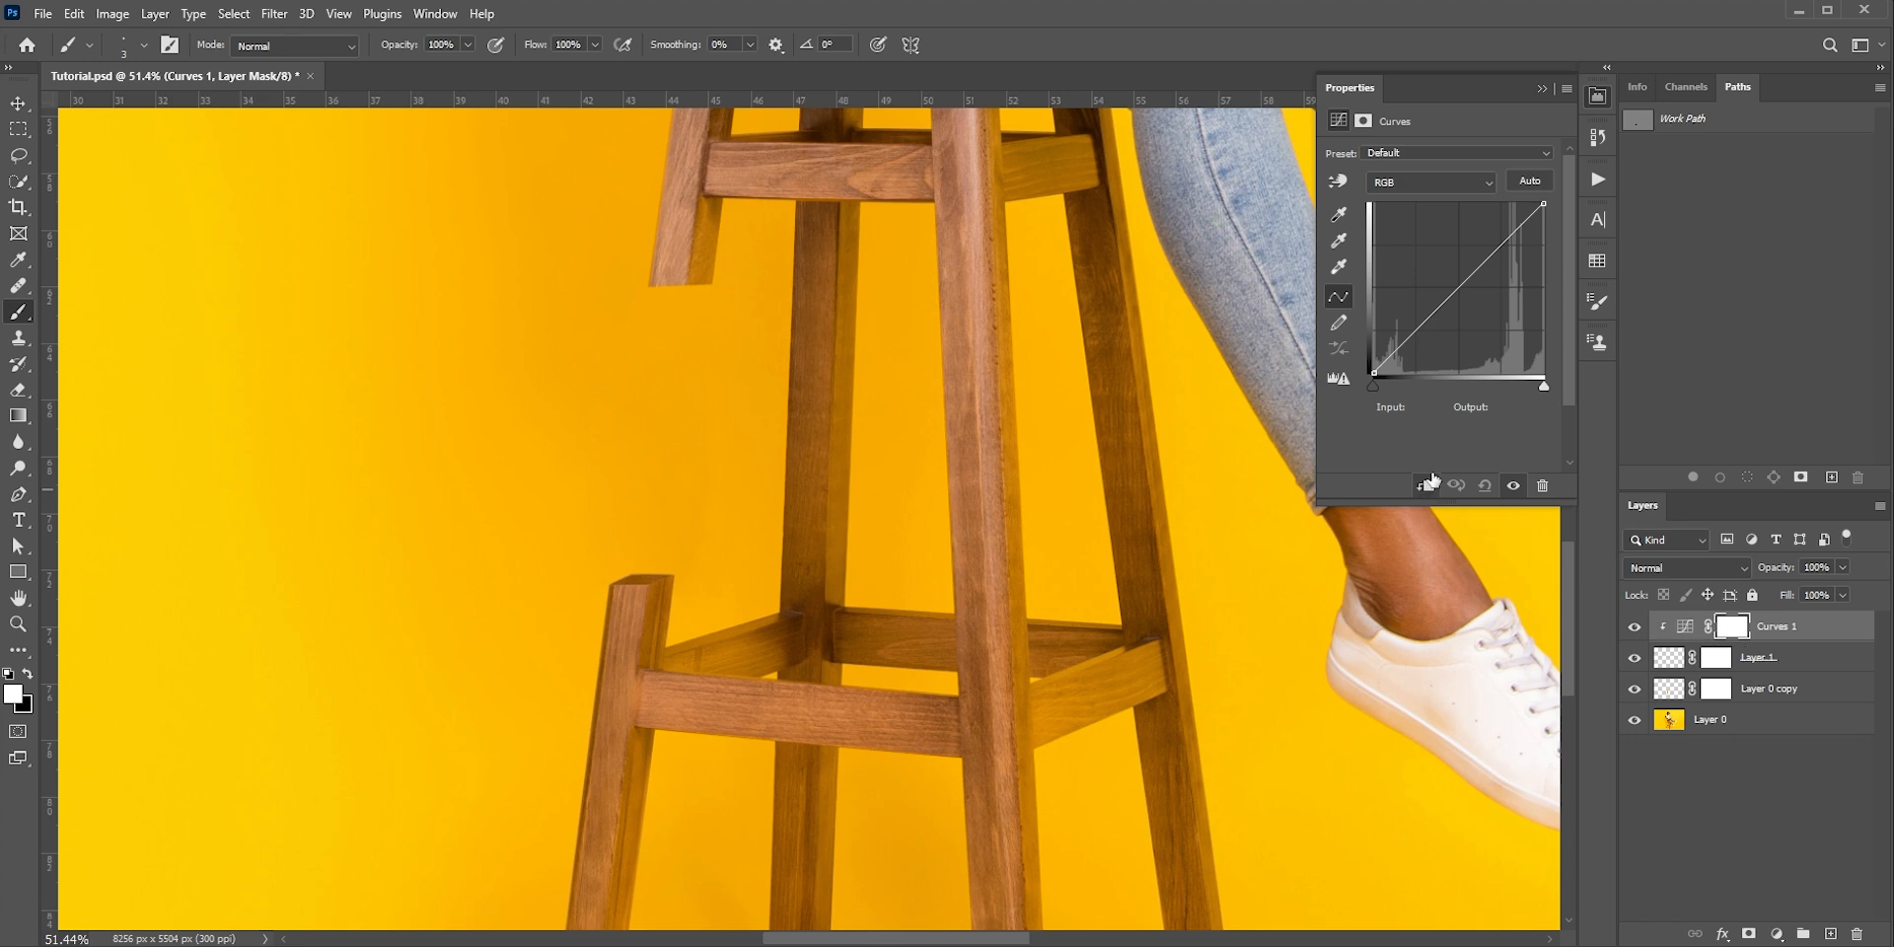
pyautogui.moveTo(1473, 268); pyautogui.dragTo(1480, 275)
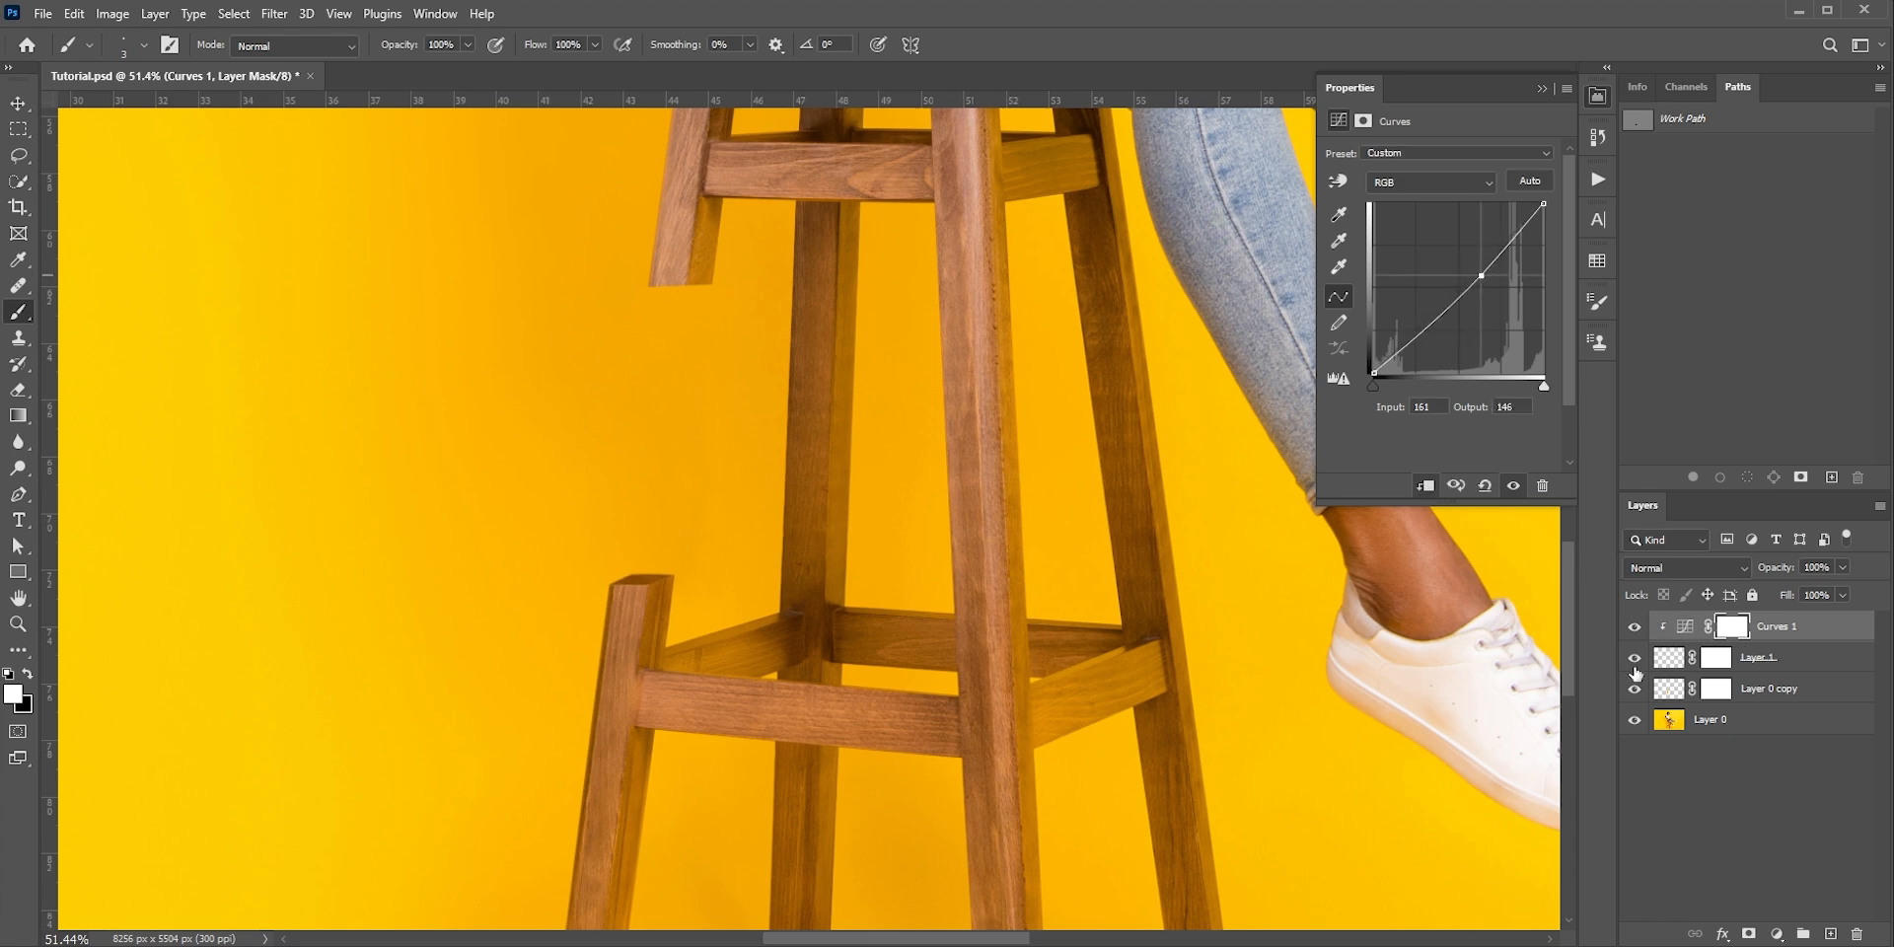
pyautogui.scroll(-3, 768, 570)
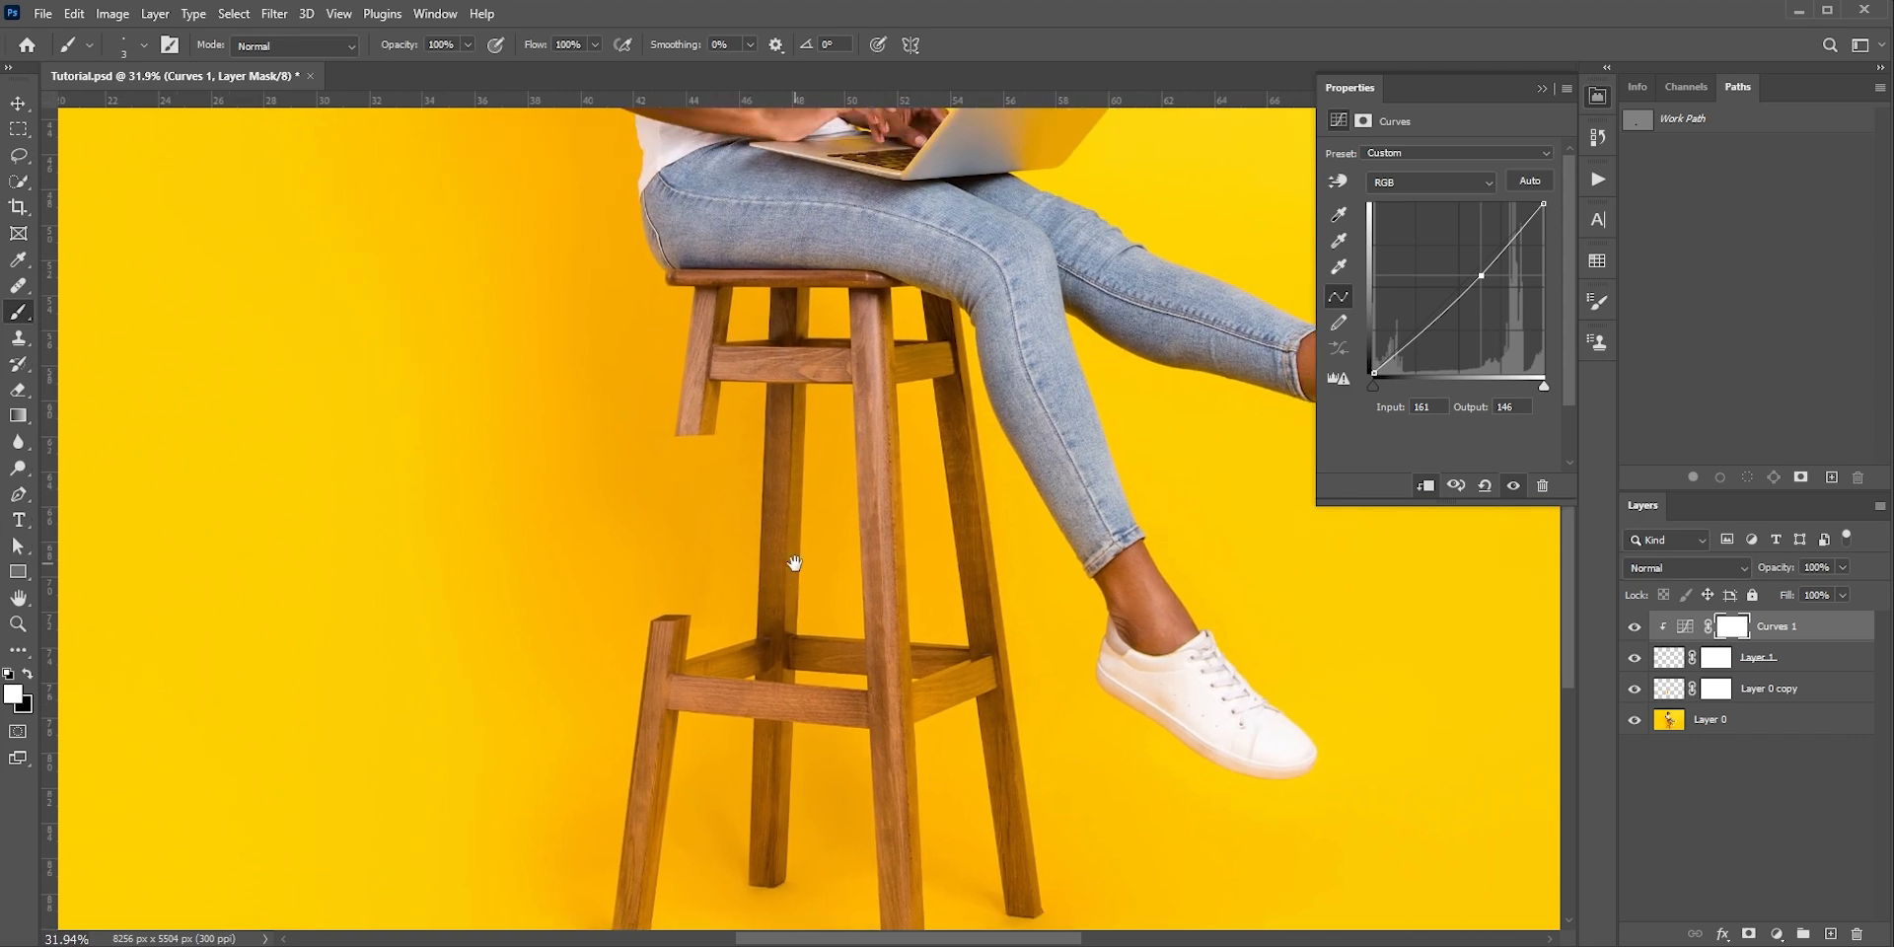
# Paint on the Layer 0 copy mask to lengthen the left leg's upper stump and slant the cut edge of its side face
pyautogui.scroll(4, 685, 437)
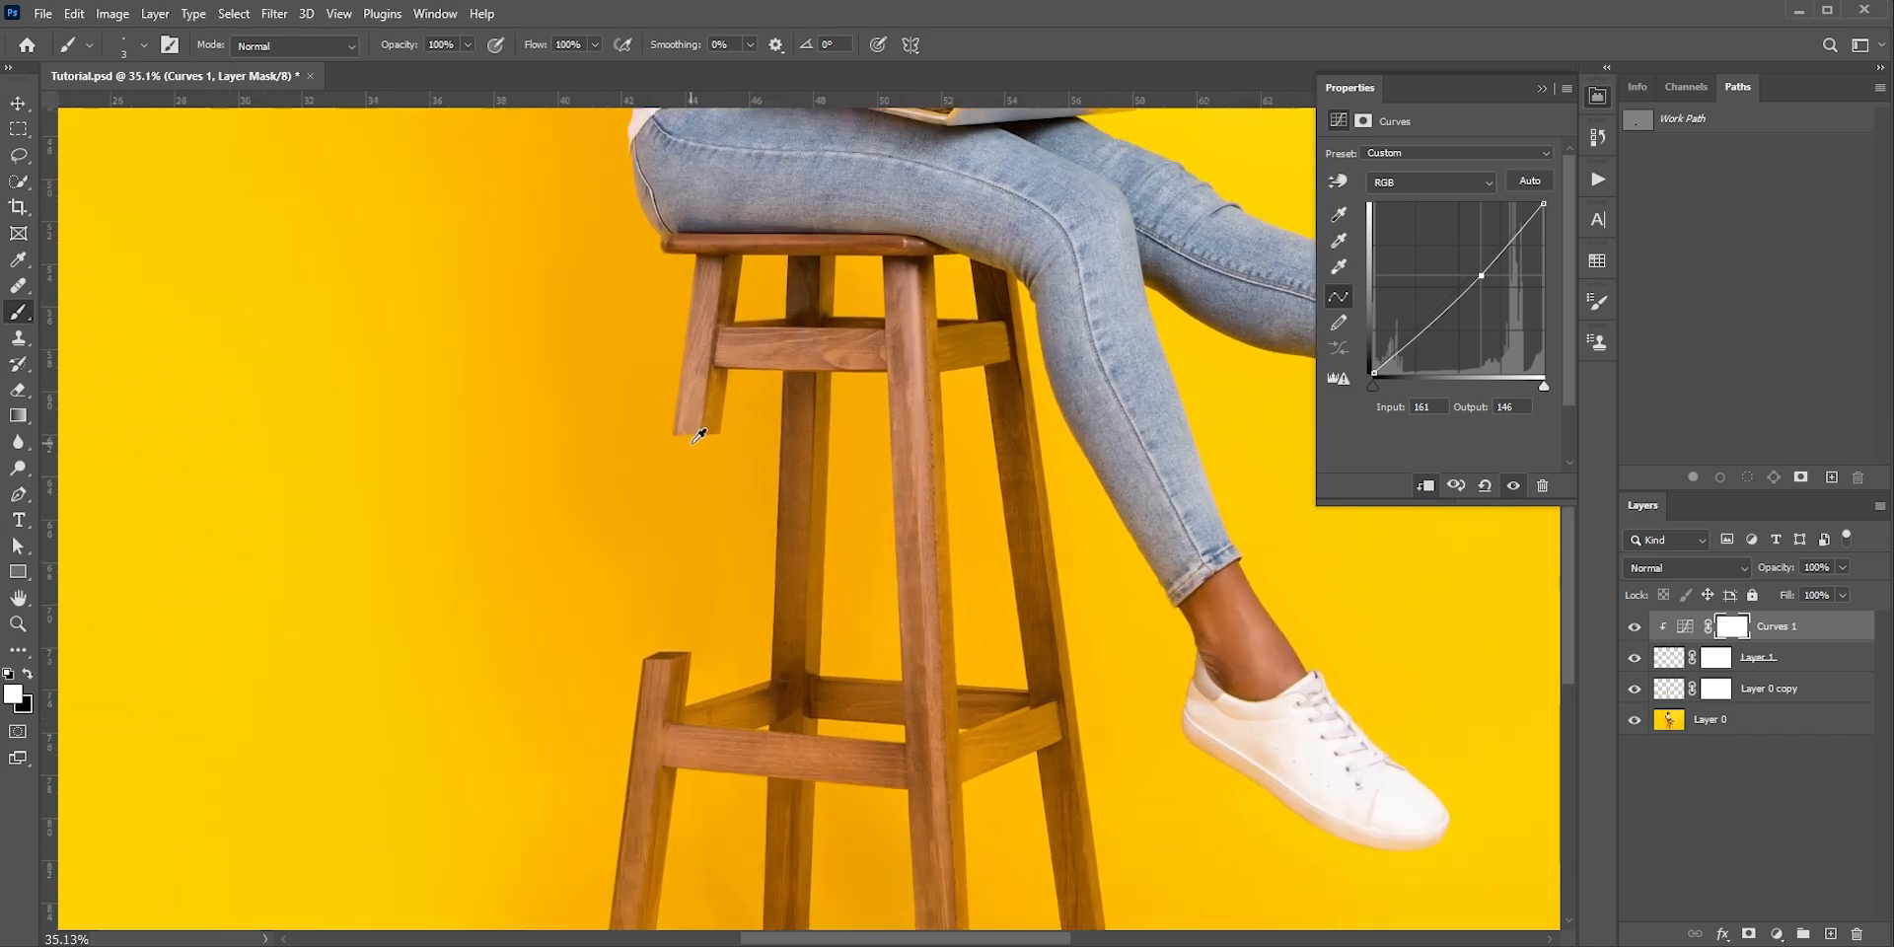
pyautogui.click(1716, 690)
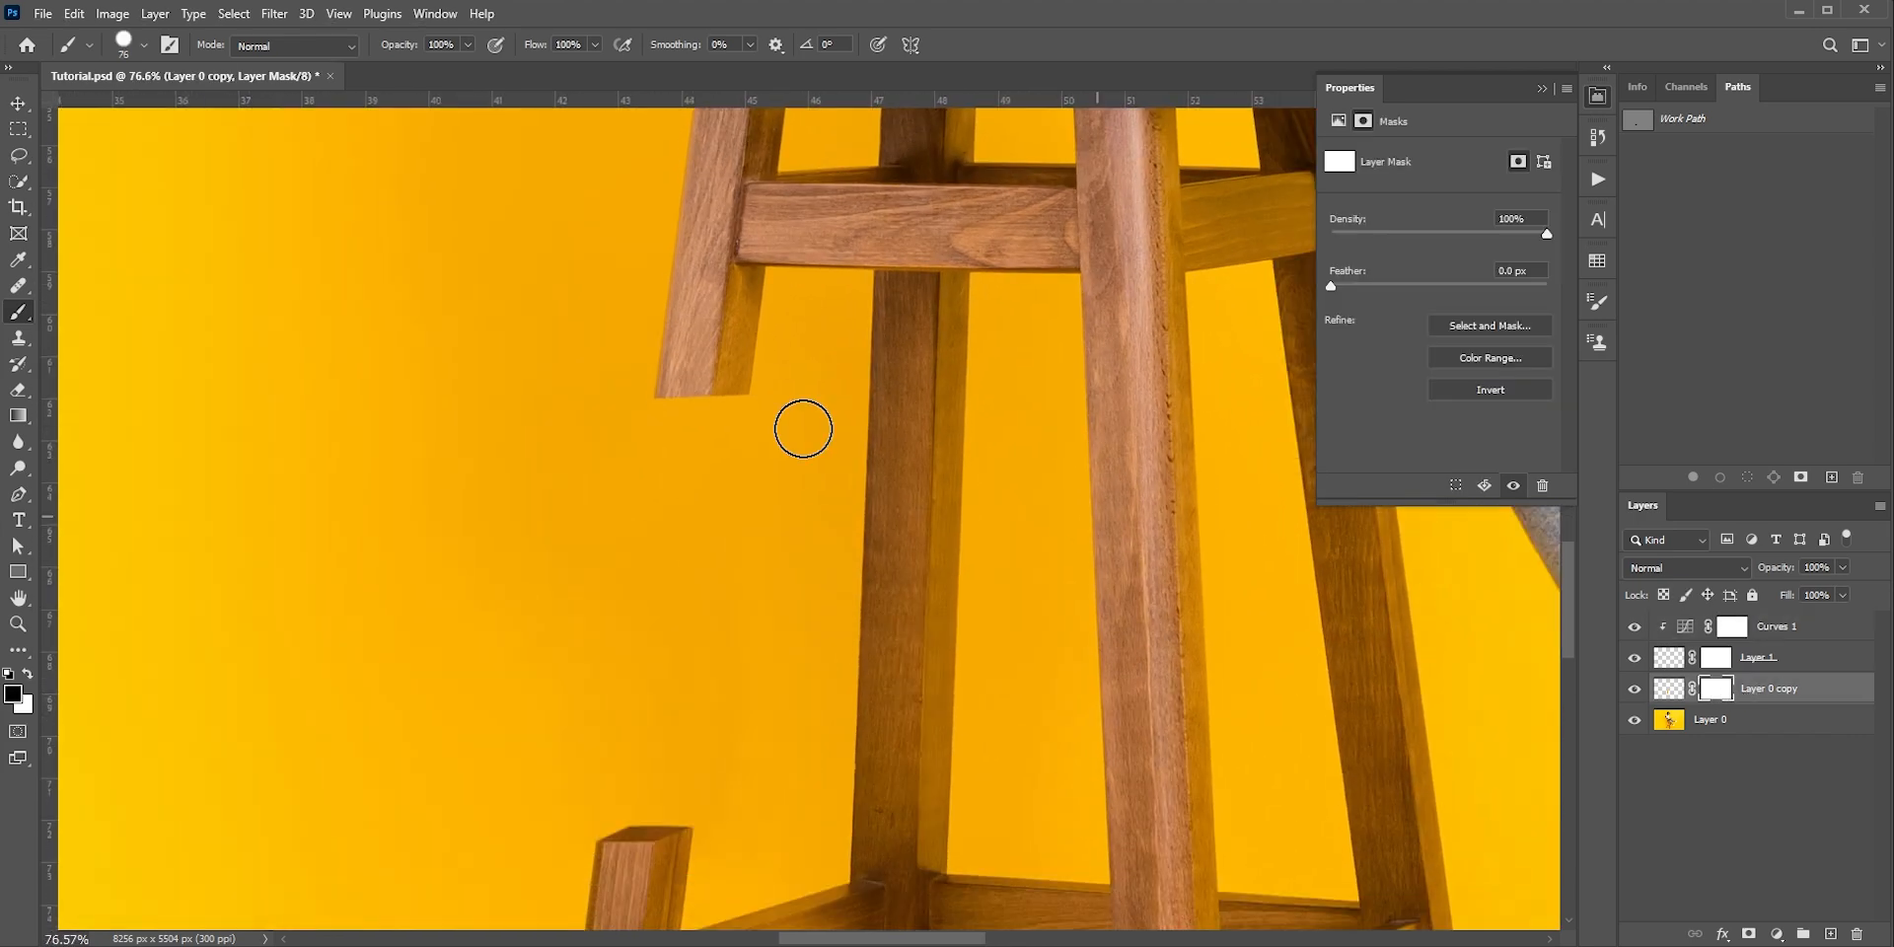
pyautogui.moveTo(740, 401)
pyautogui.mouseDown()
pyautogui.moveTo(776, 426)
pyautogui.moveTo(658, 456)
pyautogui.moveTo(740, 479)
pyautogui.moveTo(730, 502)
pyautogui.moveTo(601, 507)
pyautogui.moveTo(774, 517)
pyautogui.moveTo(714, 520)
pyautogui.mouseUp()
pyautogui.scroll(2, 702, 549)
pyautogui.scroll(1, 696, 555)
pyautogui.press('x')
pyautogui.scroll(-2, 740, 534)
pyautogui.scroll(-4, 745, 528)
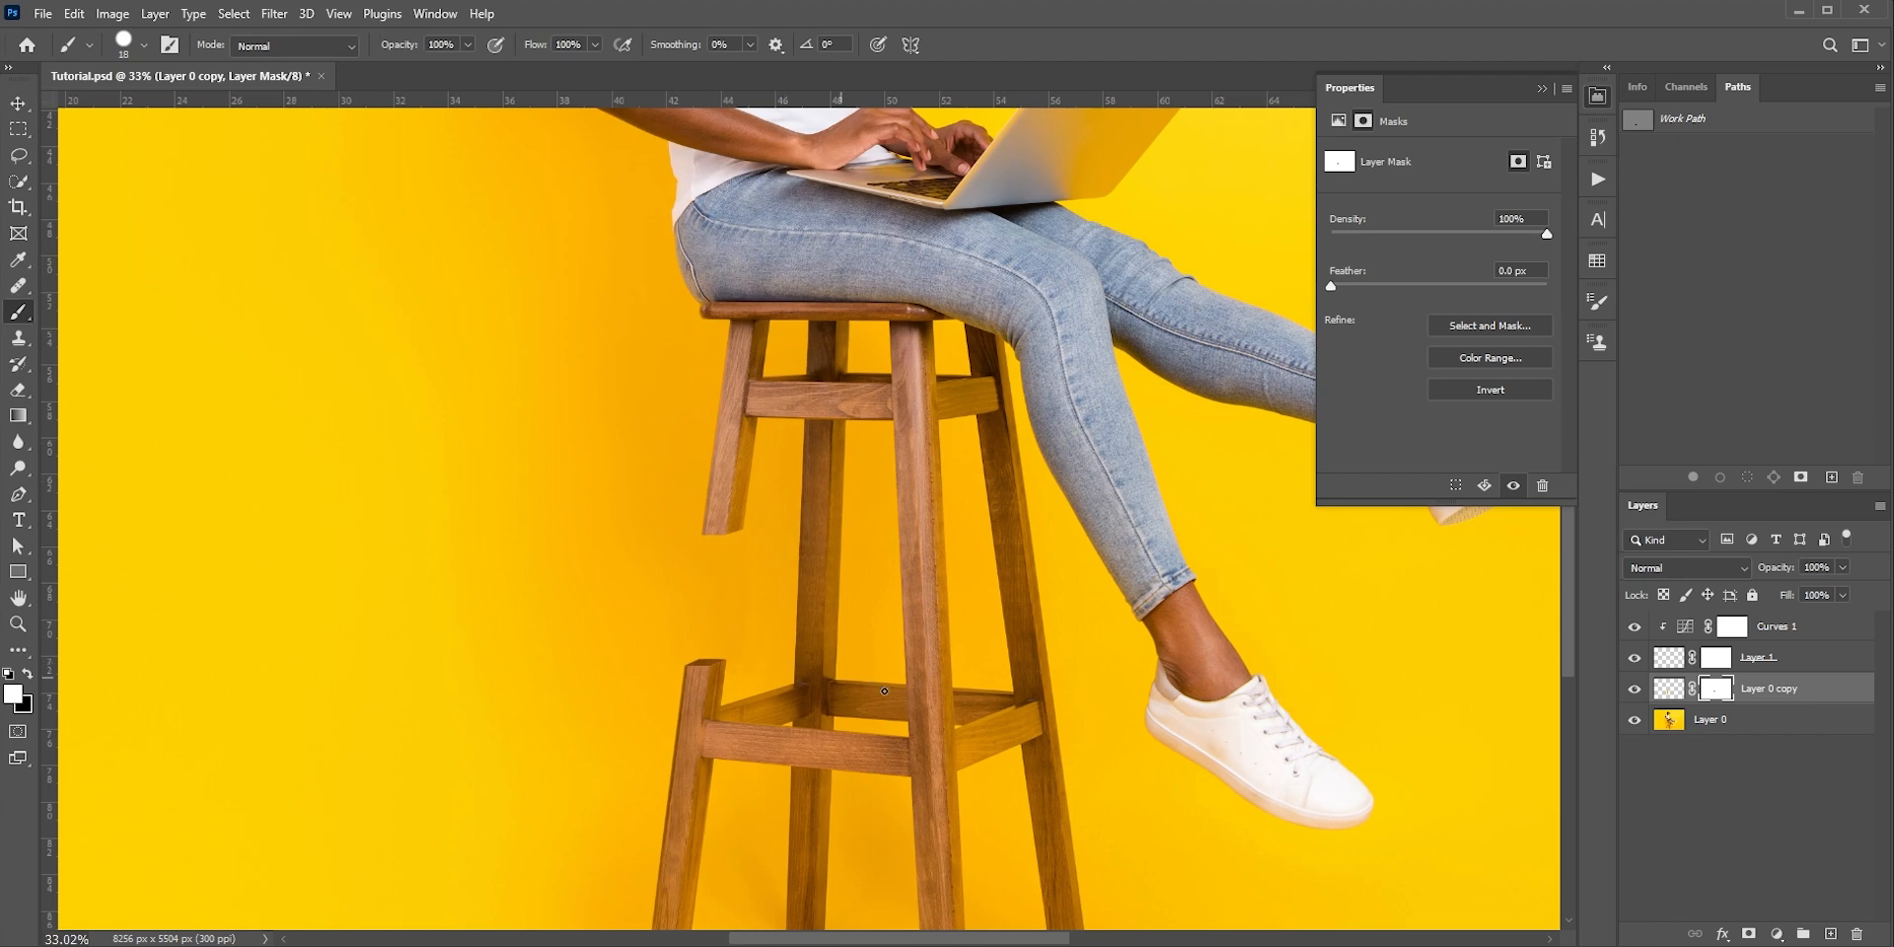
# Draw three rectangular marquee selections around the middle sections of the back, front and right stool legs
pyautogui.scroll(1, 884, 690)
pyautogui.press('m')
pyautogui.moveTo(734, 412)
pyautogui.mouseDown()
pyautogui.moveTo(799, 513)
pyautogui.moveTo(844, 645)
pyautogui.mouseUp()
pyautogui.moveTo(884, 455); pyautogui.dragTo(1004, 725)
pyautogui.moveTo(1019, 446); pyautogui.dragTo(1116, 673)
# Remove the three selected leg sections from Layer 0 with Content-Aware Fill, excluding the stool from the sampling area and outputting to a new layer
pyautogui.click(1716, 720)
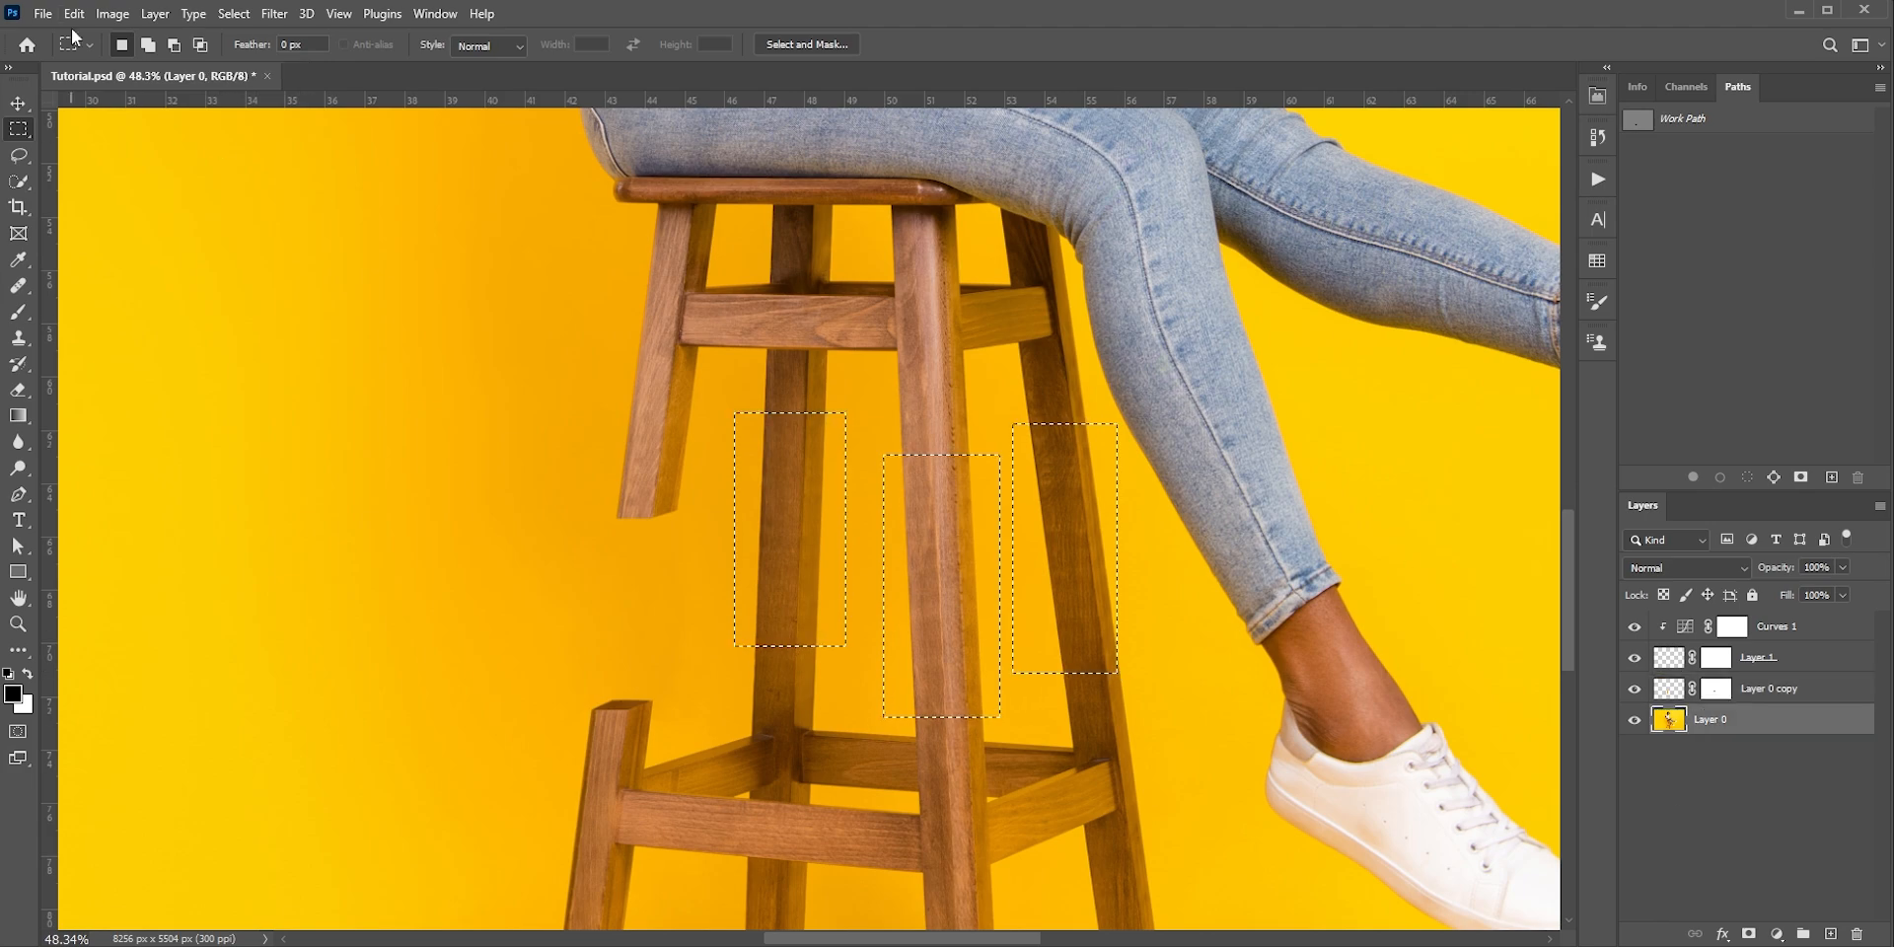
pyautogui.click(74, 14)
pyautogui.click(156, 372)
pyautogui.moveTo(507, 579); pyautogui.dragTo(553, 761)
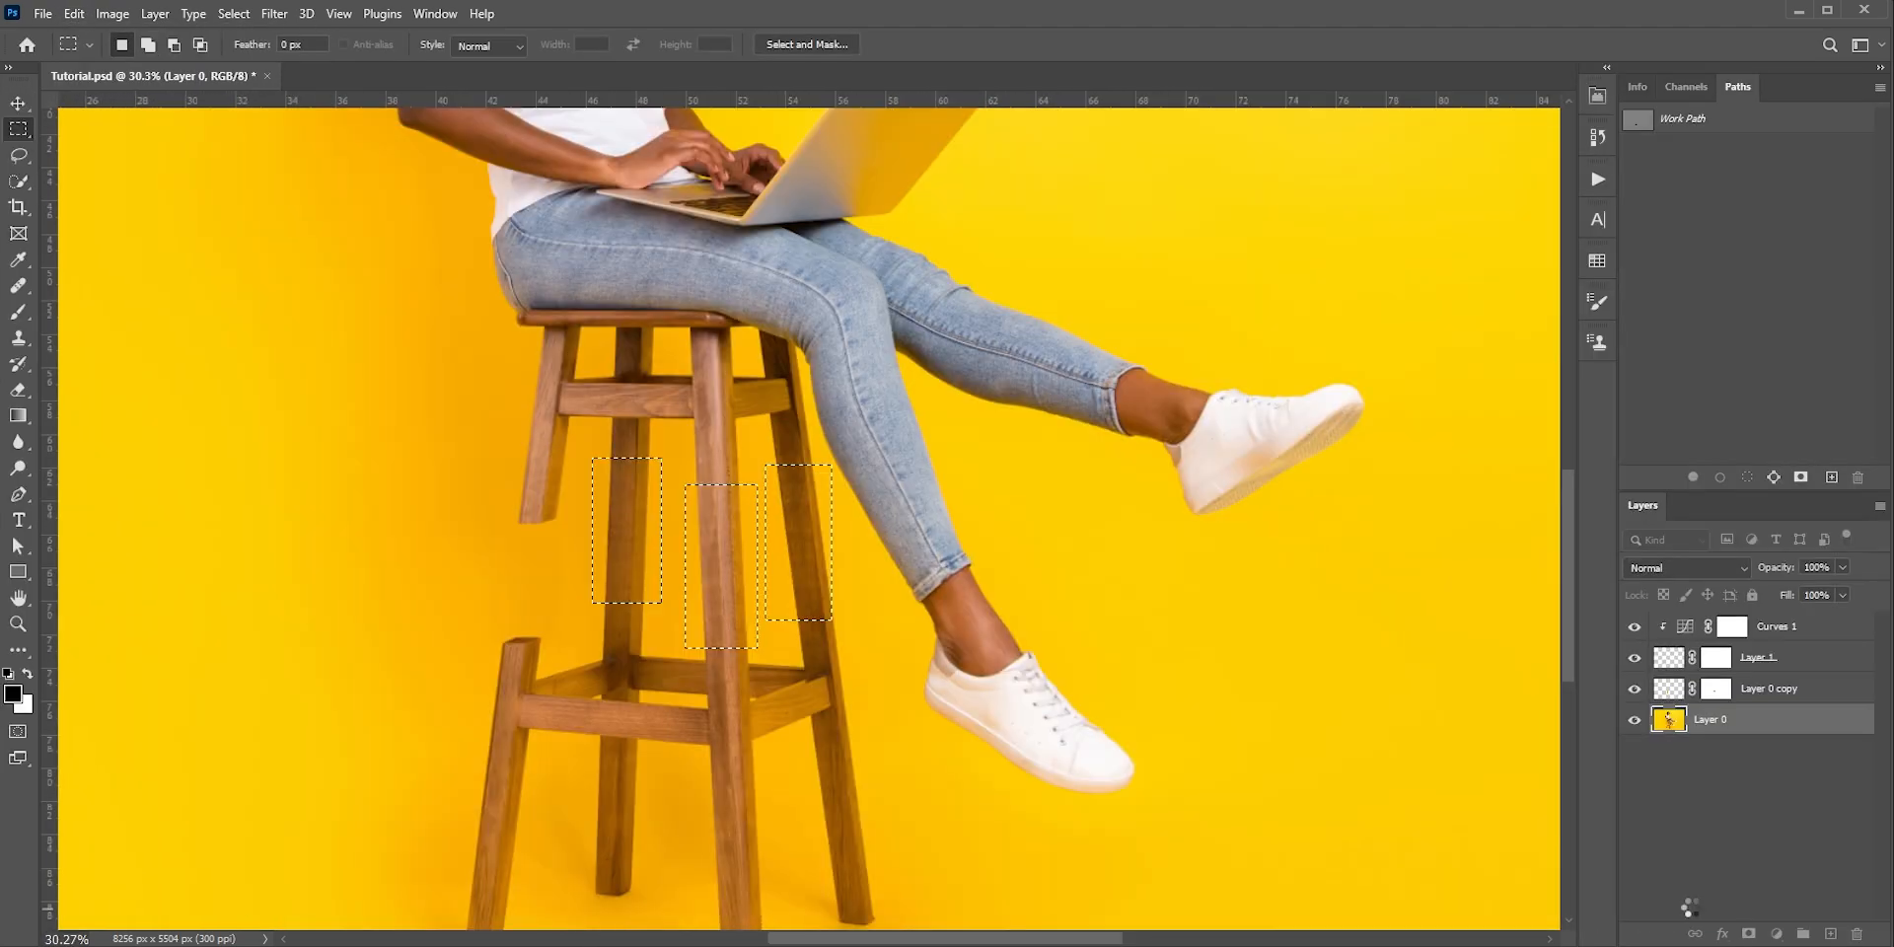
# Clone clean yellow background over the leftover smudges above the front and right legs' lower stumps on Layer 0 copy 2
pyautogui.scroll(5, 713, 577)
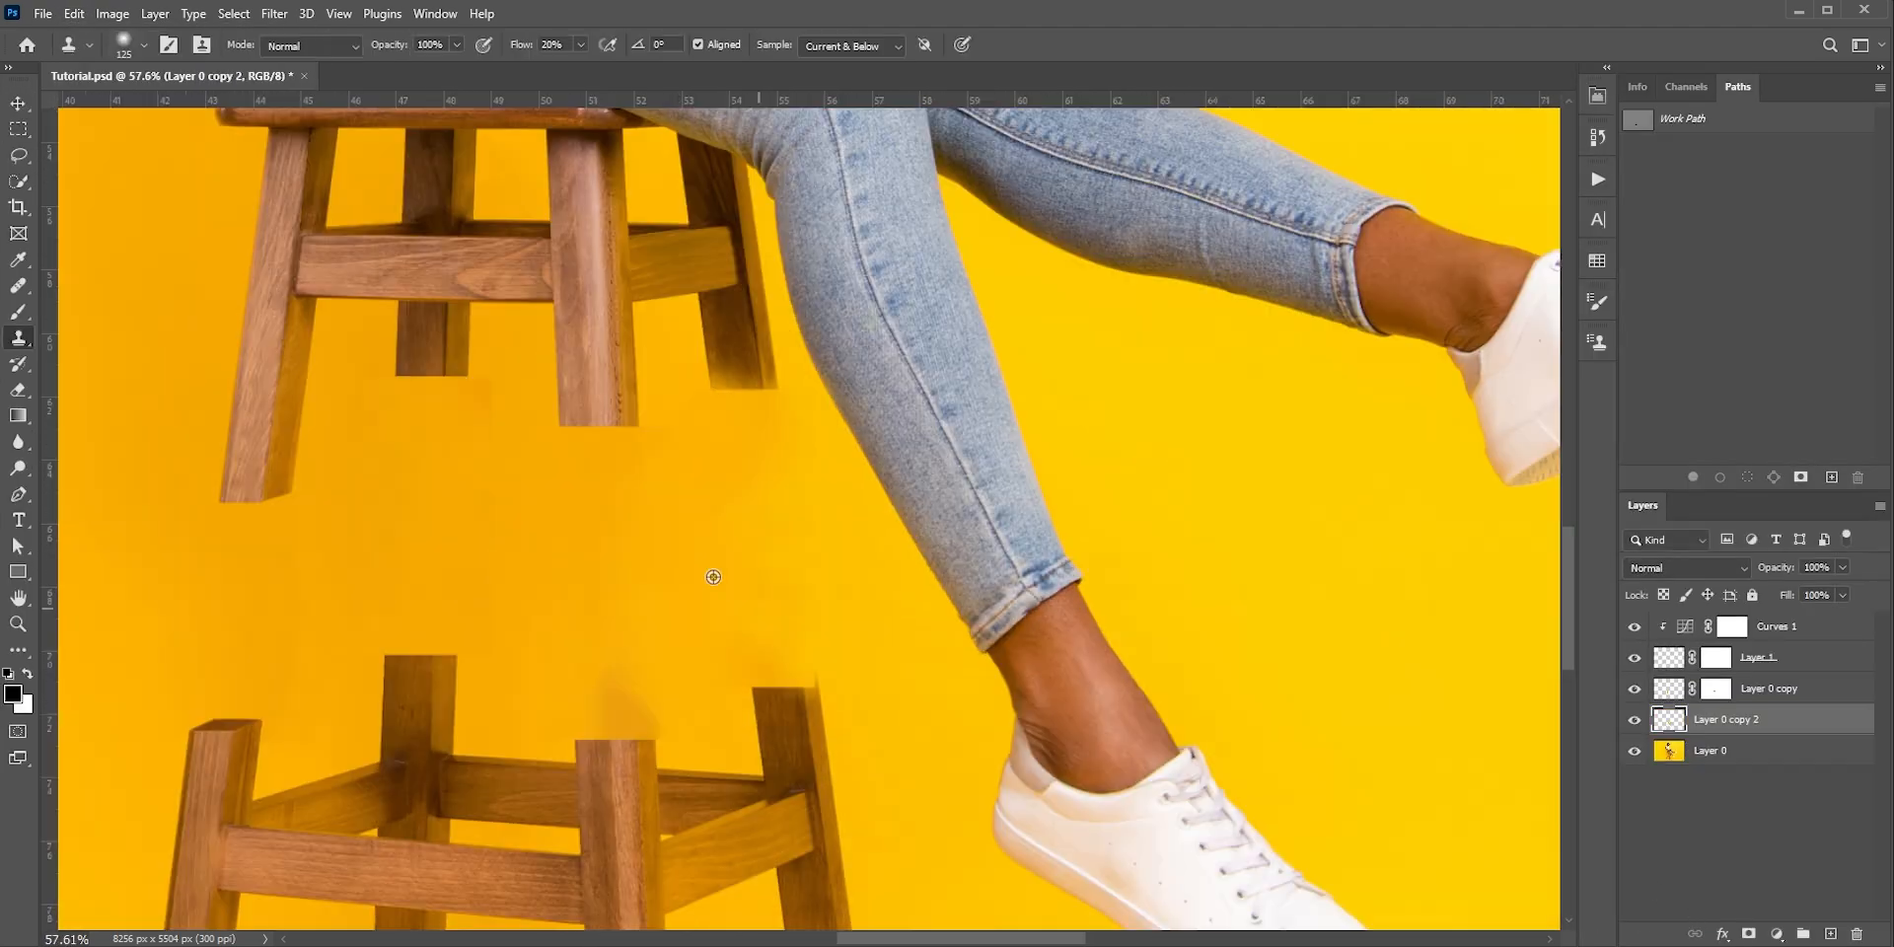
pyautogui.keyDown('alt'); pyautogui.click(714, 577); pyautogui.keyUp('alt')
pyautogui.moveTo(617, 685)
pyautogui.mouseDown()
pyautogui.moveTo(605, 701)
pyautogui.moveTo(647, 718)
pyautogui.mouseUp()
pyautogui.keyDown('alt'); pyautogui.click(701, 643); pyautogui.keyUp('alt')
pyautogui.moveTo(772, 677); pyautogui.dragTo(756, 651)
pyautogui.keyDown('alt'); pyautogui.rightClick(745, 483); pyautogui.keyUp('alt')
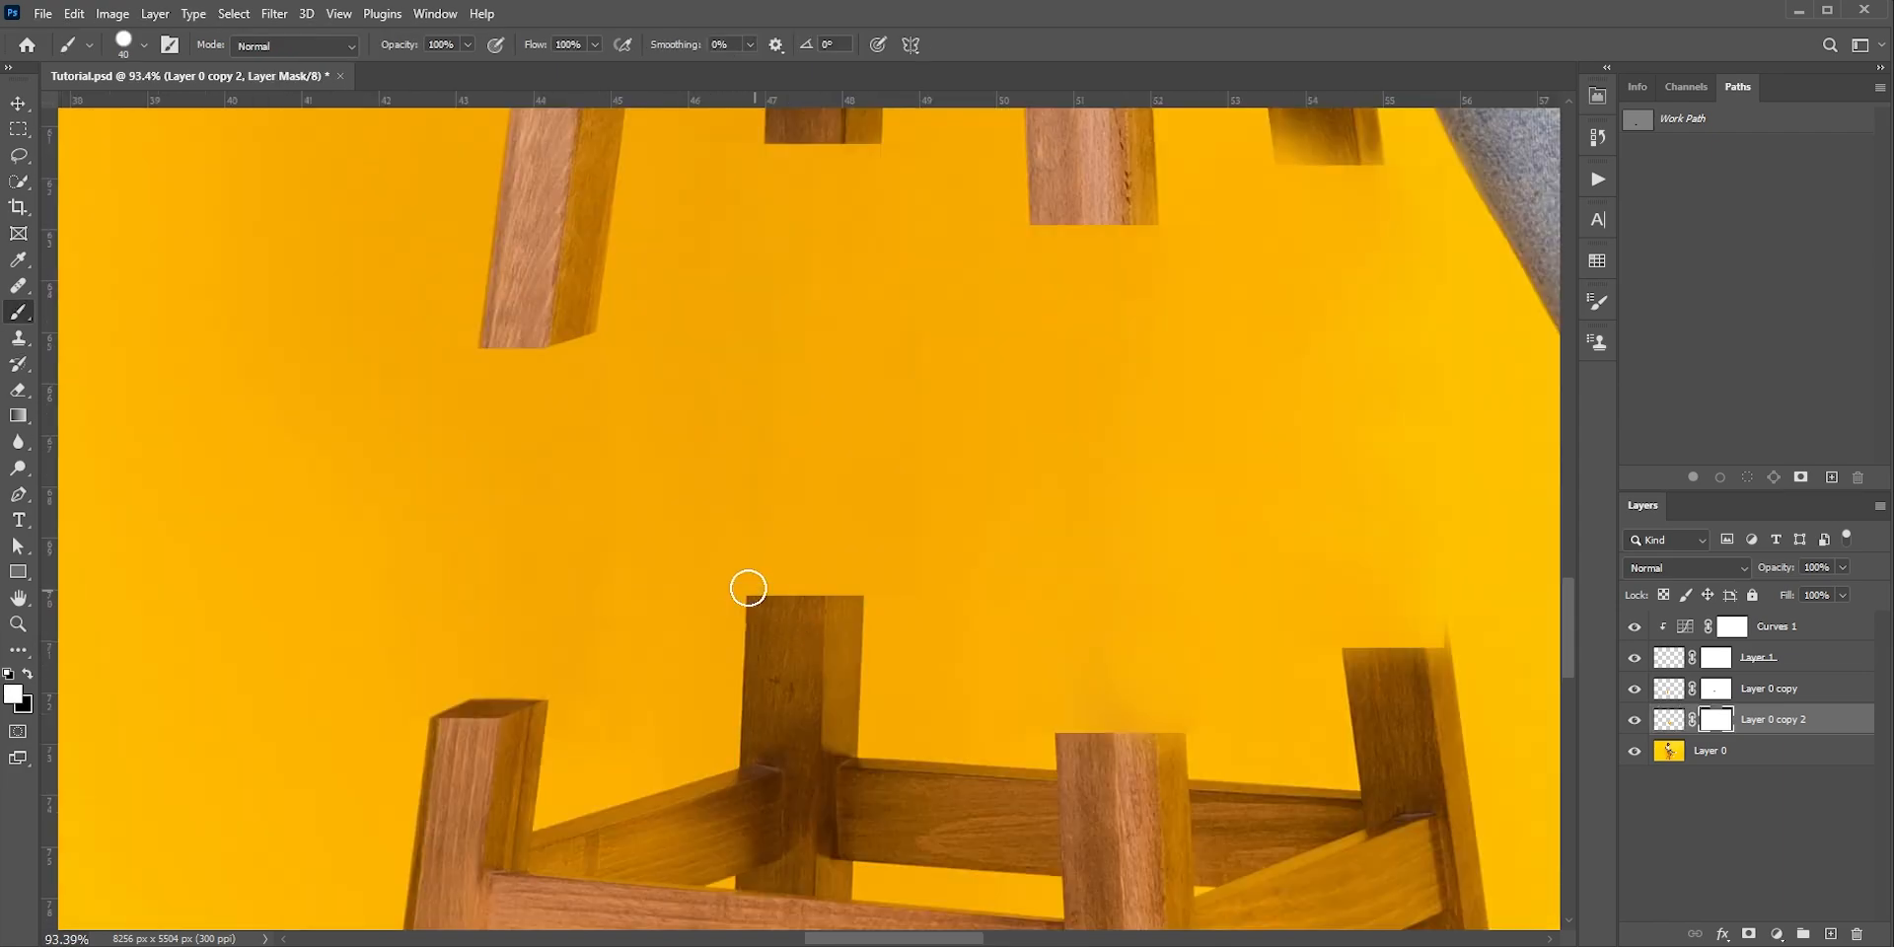
pyautogui.moveTo(743, 583)
pyautogui.mouseDown()
pyautogui.moveTo(862, 575)
pyautogui.moveTo(797, 553)
pyautogui.moveTo(862, 541)
pyautogui.moveTo(929, 447)
pyautogui.mouseUp()
# Paint on a Layer 0 copy 2 mask to give the back leg's lower stump a side face with a slanted cut edge
pyautogui.scroll(3, 845, 545)
pyautogui.keyDown('alt'); pyautogui.rightClick(843, 545); pyautogui.keyUp('alt')
pyautogui.scroll(8, 828, 533)
pyautogui.moveTo(930, 447); pyautogui.dragTo(876, 506)
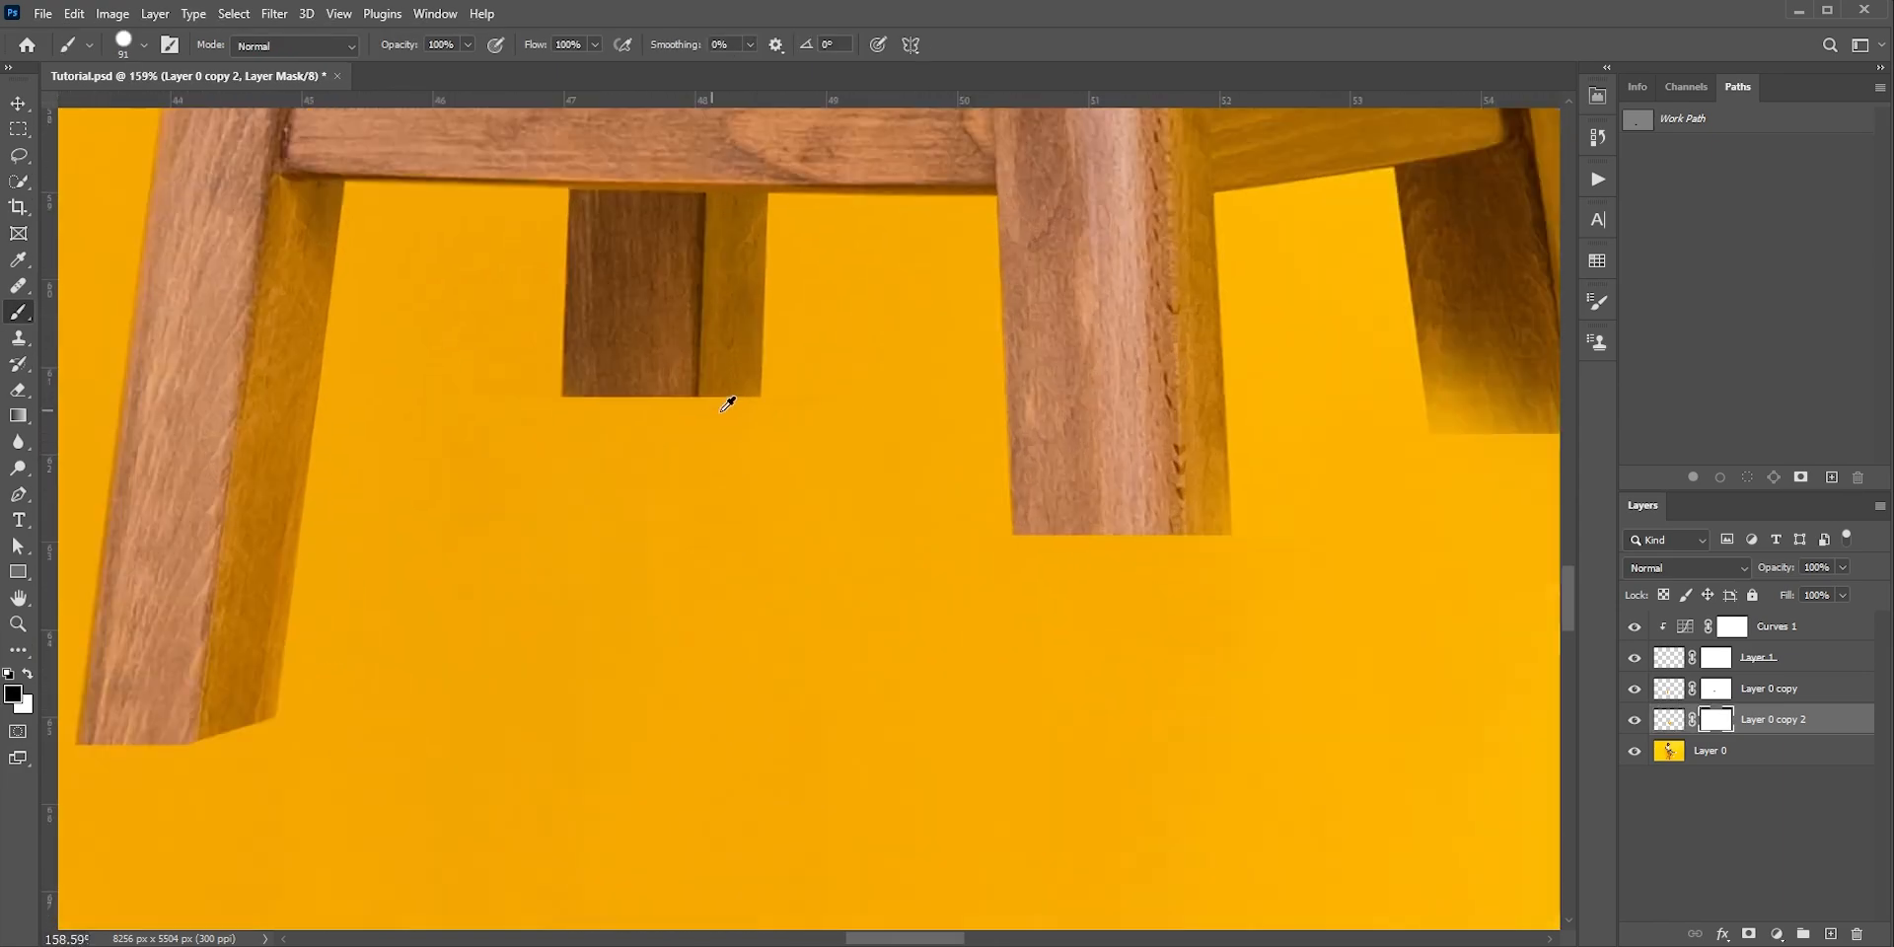
# Paint on the Layer 0 copy 2 mask to lengthen the back leg's upper stump downward
pyautogui.keyDown('alt'); pyautogui.rightClick(726, 394); pyautogui.keyUp('alt')
pyautogui.keyDown('alt'); pyautogui.rightClick(710, 413); pyautogui.keyUp('alt')
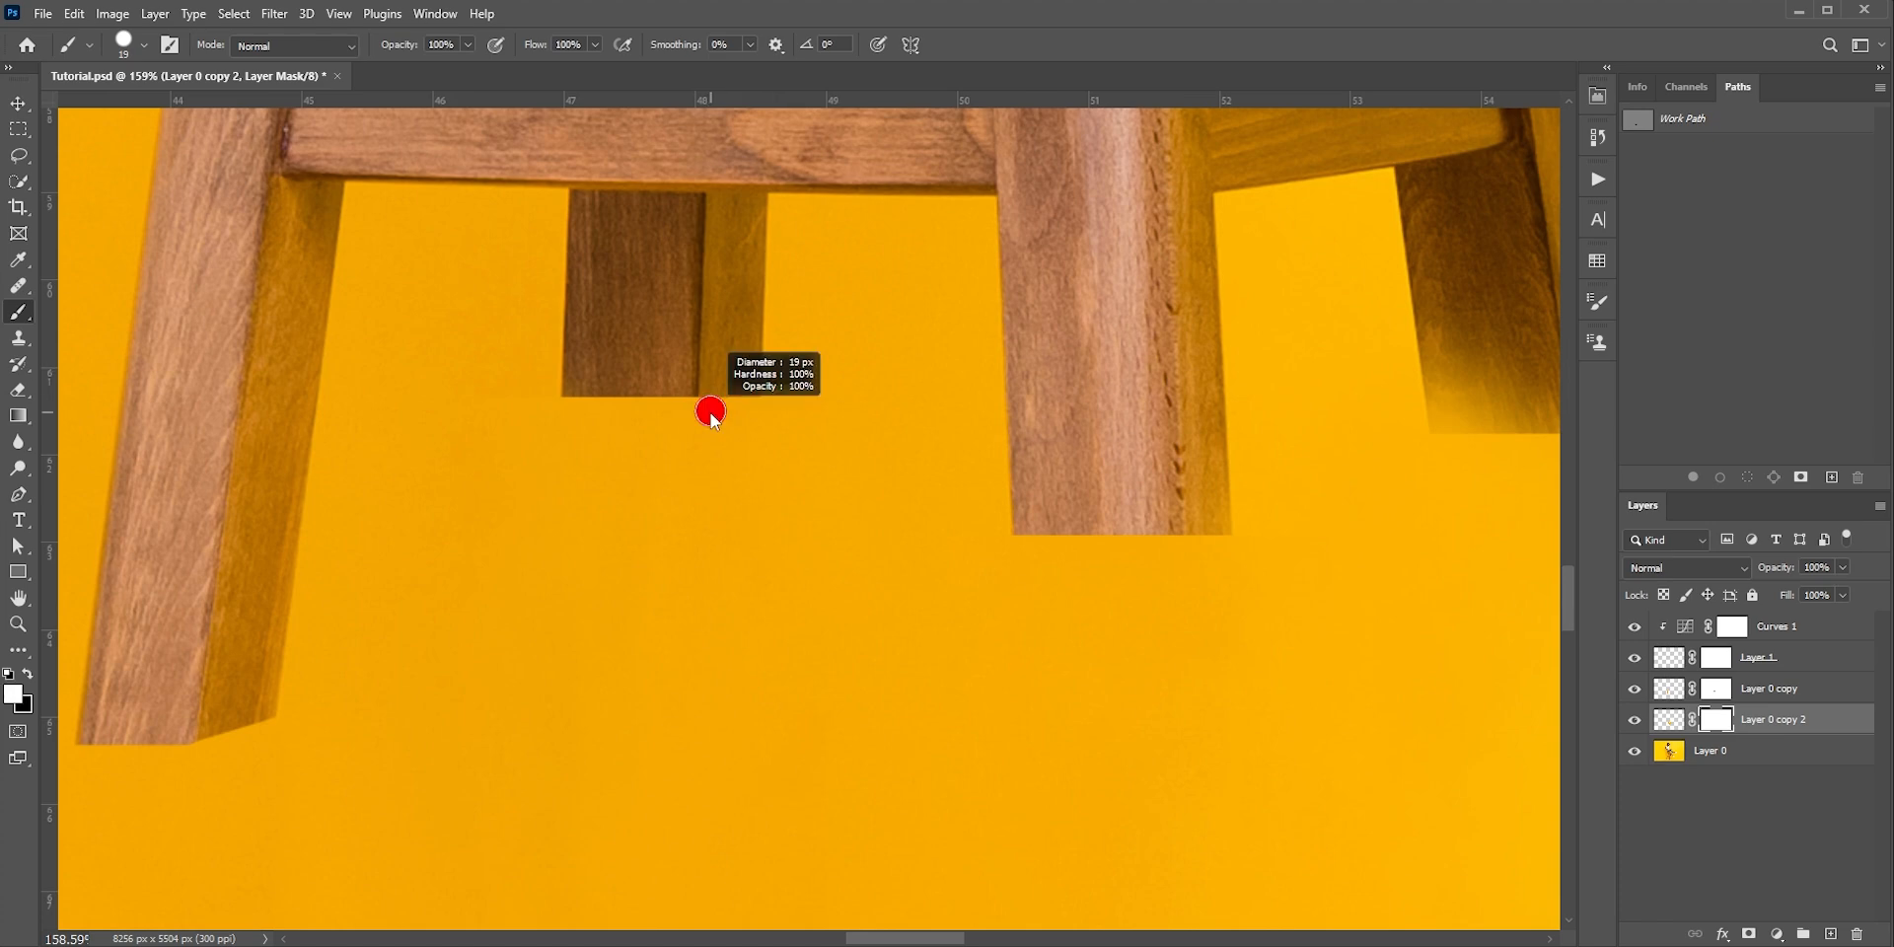
pyautogui.keyDown('shift'); pyautogui.click(774, 445); pyautogui.keyUp('shift')
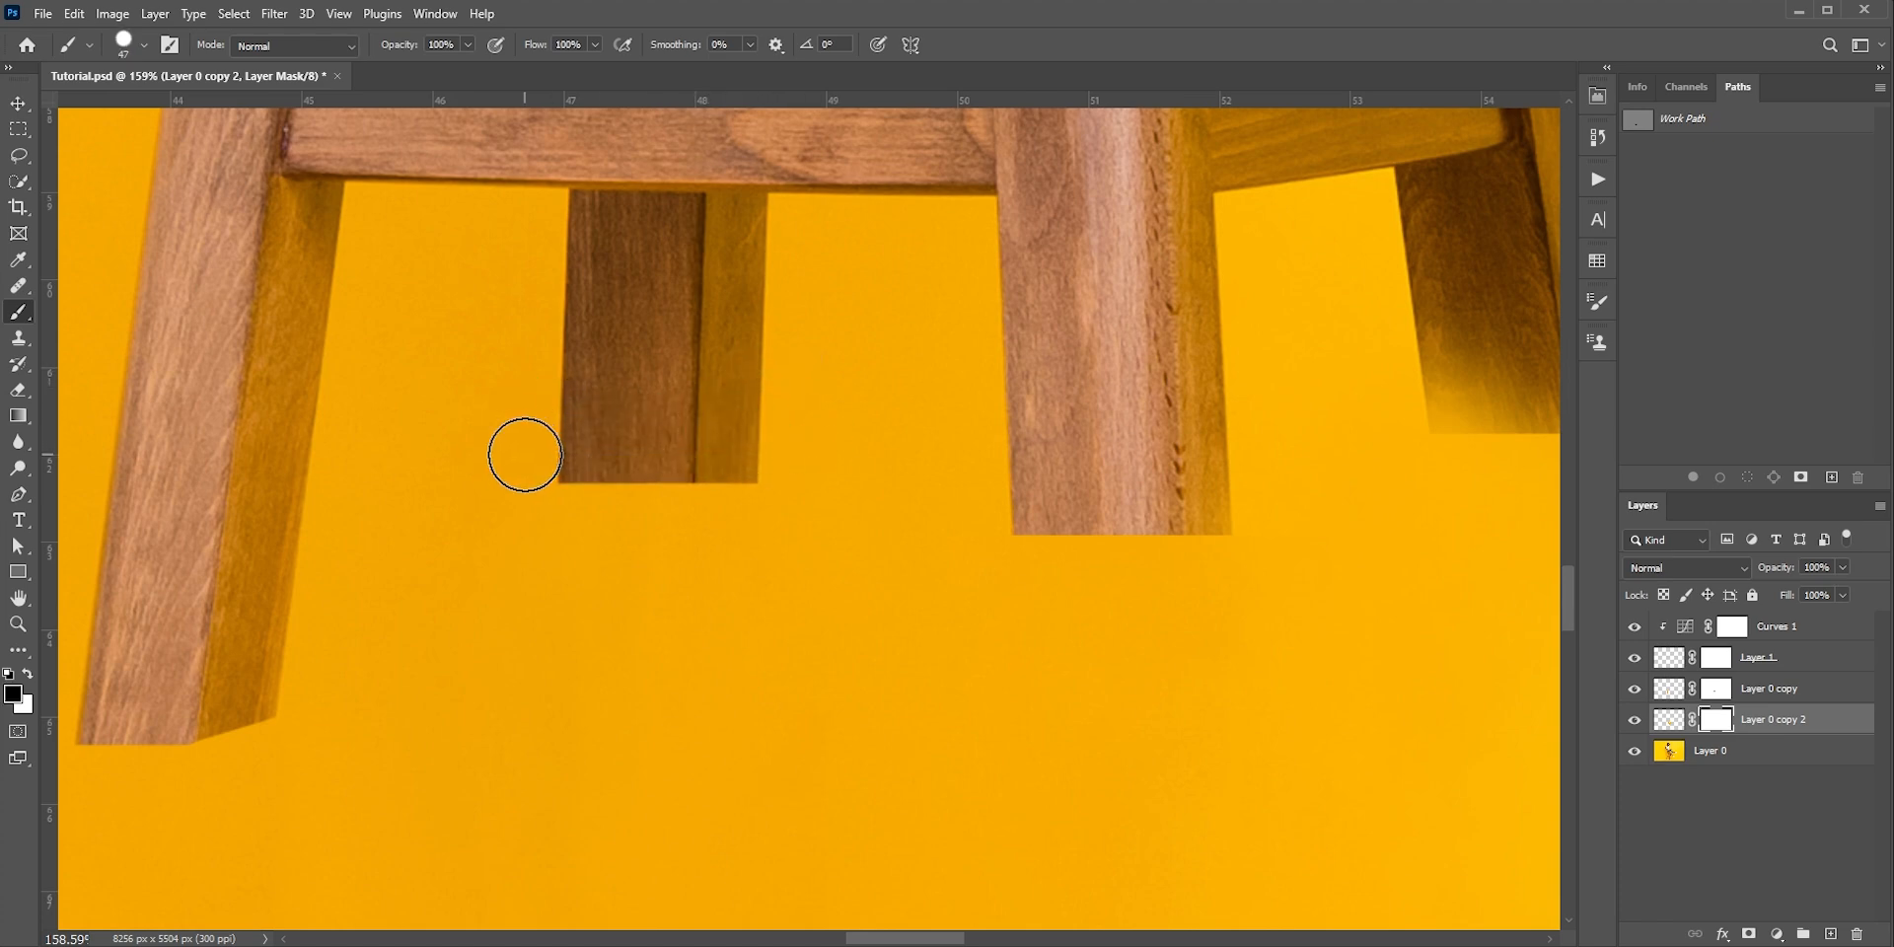
pyautogui.keyDown('shift'); pyautogui.click(523, 453); pyautogui.keyUp('shift')
# Refine the Layer 0 copy 2 mask at the back leg's upper stump so its side face ends in a slanted cut
pyautogui.keyDown('alt'); pyautogui.rightClick(735, 512); pyautogui.keyUp('alt')
pyautogui.scroll(3, 718, 479)
pyautogui.press('x')
pyautogui.click(694, 525)
pyautogui.keyDown('shift'); pyautogui.click(773, 489); pyautogui.keyUp('shift')
pyautogui.moveTo(773, 493); pyautogui.dragTo(737, 529)
pyautogui.scroll(3, 698, 519)
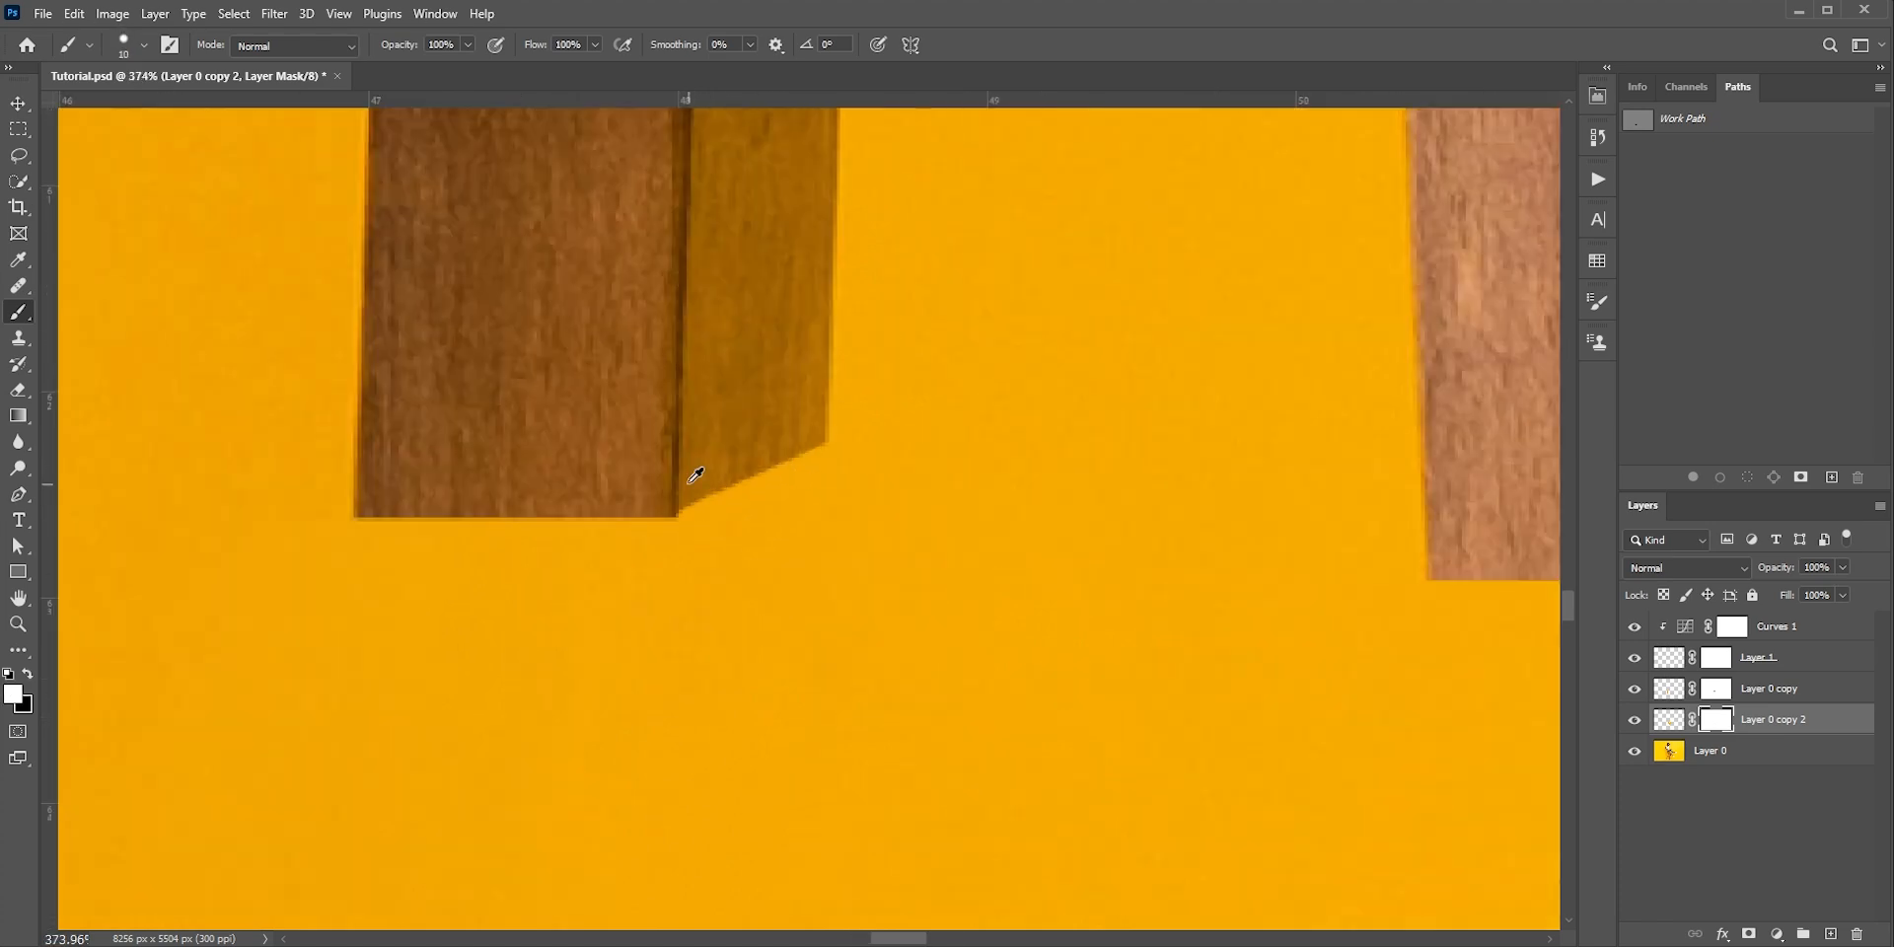
pyautogui.click(678, 504)
pyautogui.keyDown('shift'); pyautogui.click(822, 443); pyautogui.keyUp('shift')
# Paint on the Layer 0 copy 2 mask to lengthen the front leg's lower stump upward and slant its side face's cut edge
pyautogui.scroll(-8, 820, 444)
pyautogui.keyDown('alt'); pyautogui.rightClick(786, 690); pyautogui.keyUp('alt')
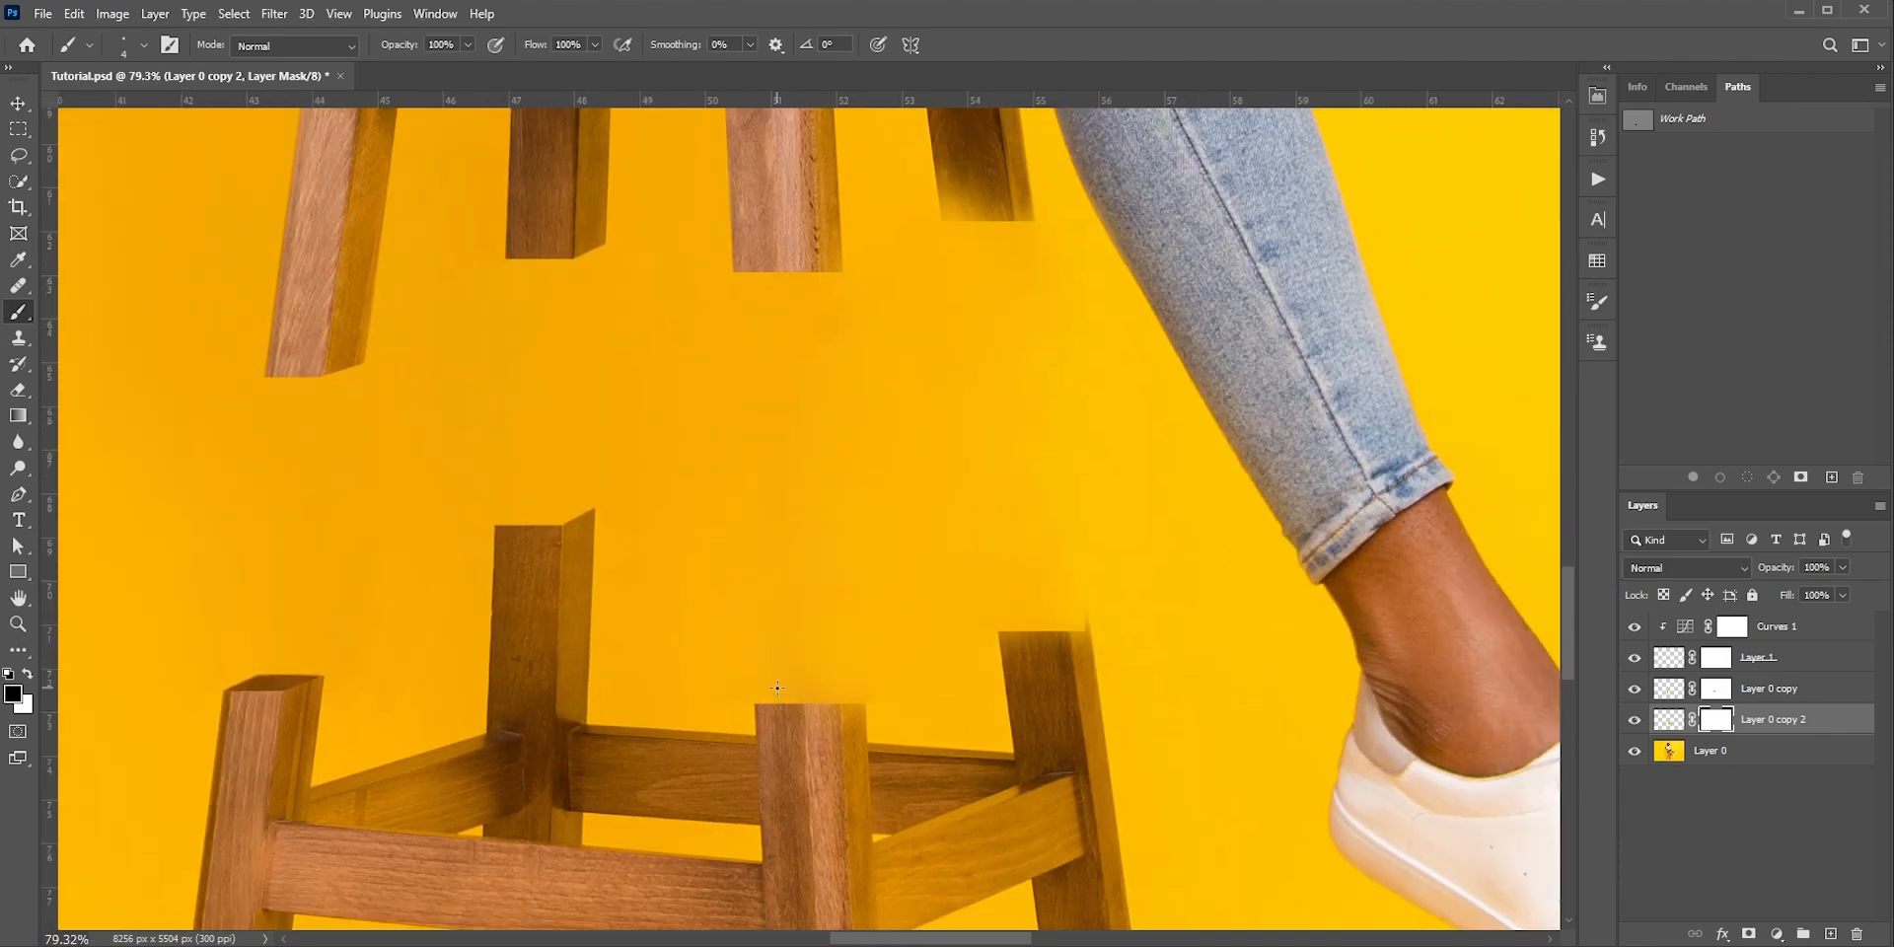
pyautogui.press('x')
pyautogui.press('x')
pyautogui.moveTo(834, 684)
pyautogui.mouseDown()
pyautogui.moveTo(750, 677)
pyautogui.moveTo(851, 618)
pyautogui.moveTo(869, 555)
pyautogui.moveTo(817, 520)
pyautogui.mouseUp()
pyautogui.scroll(1, 817, 518)
pyautogui.keyDown('alt'); pyautogui.rightClick(839, 496); pyautogui.keyUp('alt')
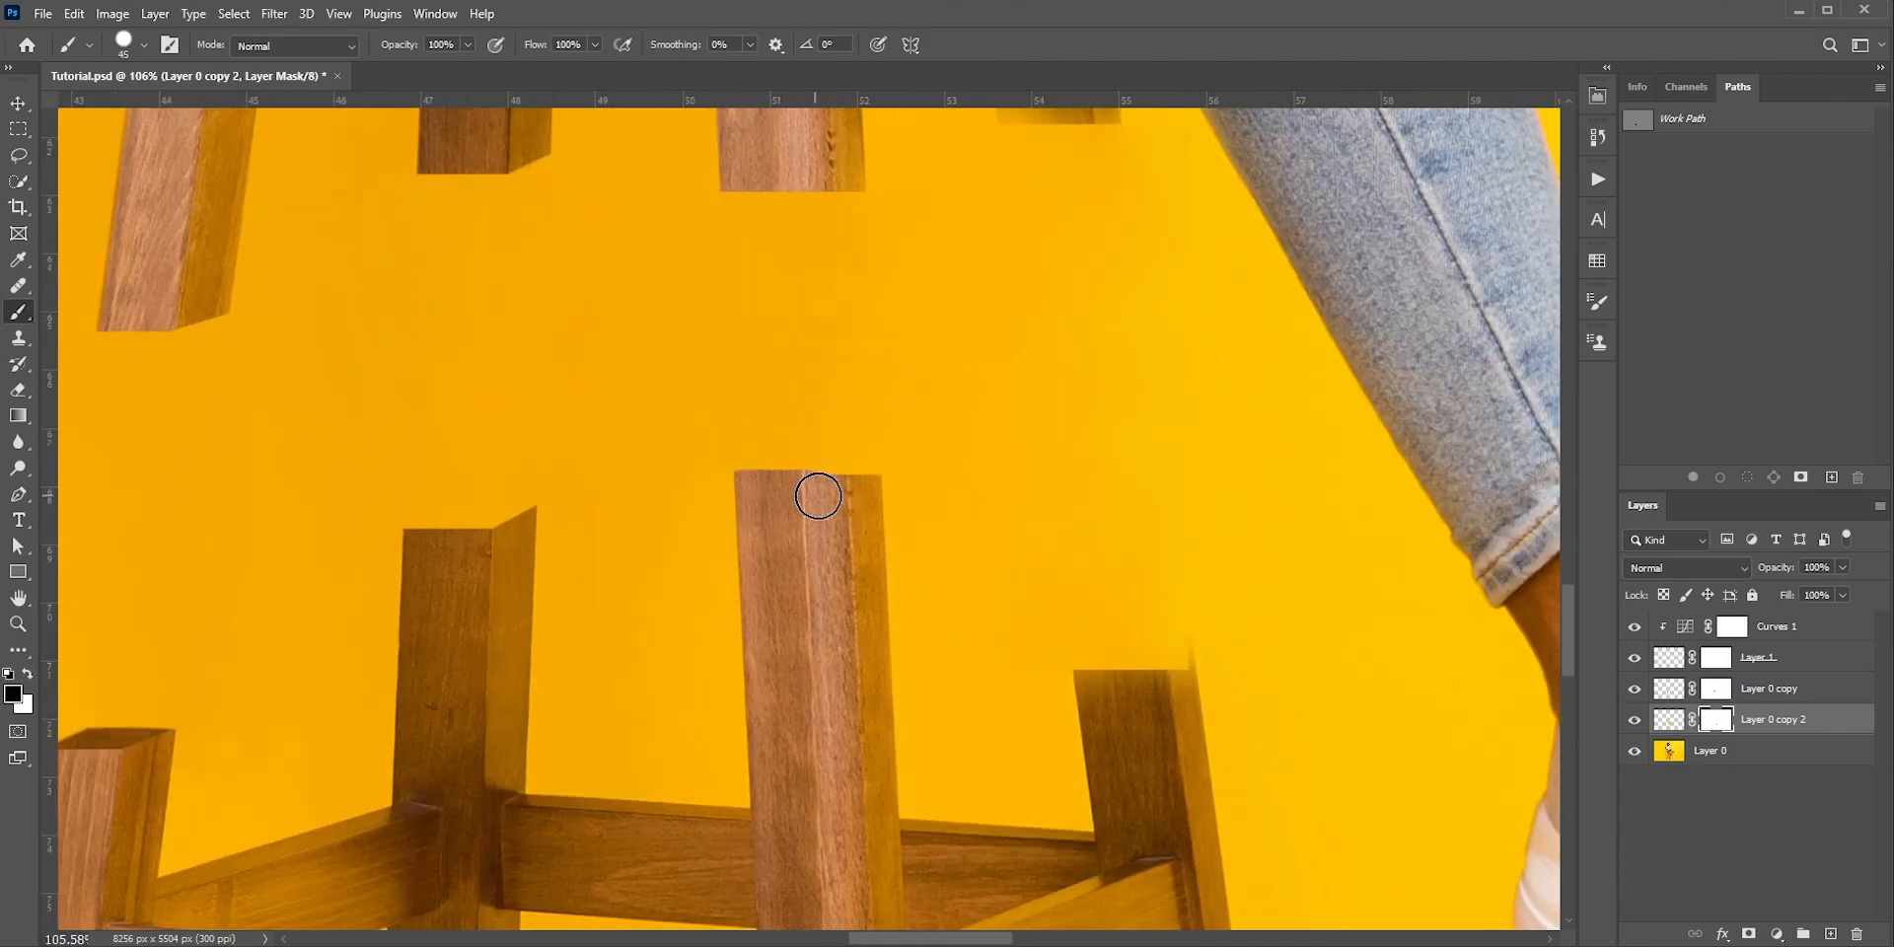
pyautogui.scroll(1, 817, 495)
pyautogui.keyDown('alt'); pyautogui.rightClick(881, 505); pyautogui.keyUp('alt')
# Paint on the Layer 0 copy 2 mask to lengthen the front leg's upper stump and slant its side face's cut edge
pyautogui.scroll(-3, 898, 456)
pyautogui.keyDown('alt'); pyautogui.rightClick(790, 444); pyautogui.keyUp('alt')
pyautogui.moveTo(818, 226)
pyautogui.mouseDown()
pyautogui.moveTo(790, 444)
pyautogui.moveTo(783, 423)
pyautogui.moveTo(892, 423)
pyautogui.mouseUp()
pyautogui.scroll(3, 854, 440)
pyautogui.keyDown('alt'); pyautogui.rightClick(830, 468); pyautogui.keyUp('alt')
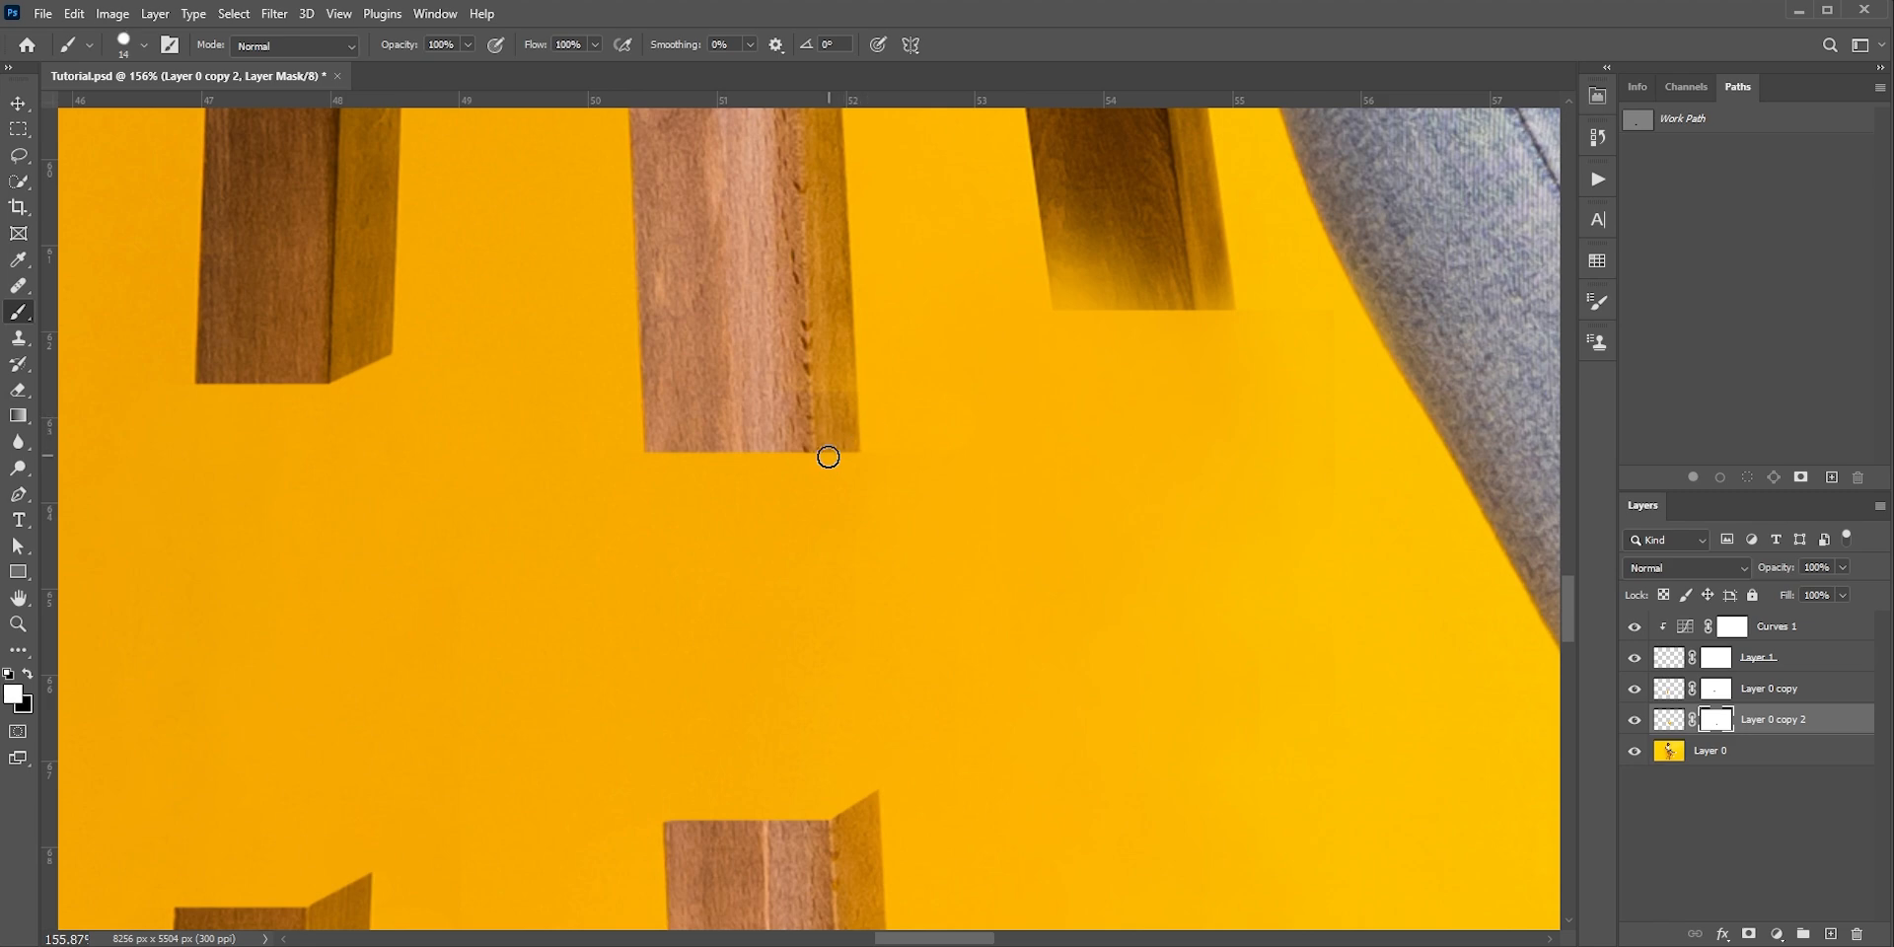
pyautogui.scroll(-3, 789, 488)
# Paint on the Layer 0 copy 2 mask to lengthen the right leg's upper stump and slant its side face's cut edge
pyautogui.moveTo(1010, 435); pyautogui.dragTo(920, 332)
pyautogui.keyDown('alt'); pyautogui.rightClick(887, 310); pyautogui.keyUp('alt')
pyautogui.press('x')
pyautogui.moveTo(874, 303)
pyautogui.mouseDown()
pyautogui.moveTo(862, 266)
pyautogui.moveTo(1002, 568)
pyautogui.moveTo(884, 554)
pyautogui.moveTo(1035, 562)
pyautogui.mouseUp()
pyautogui.press('x')
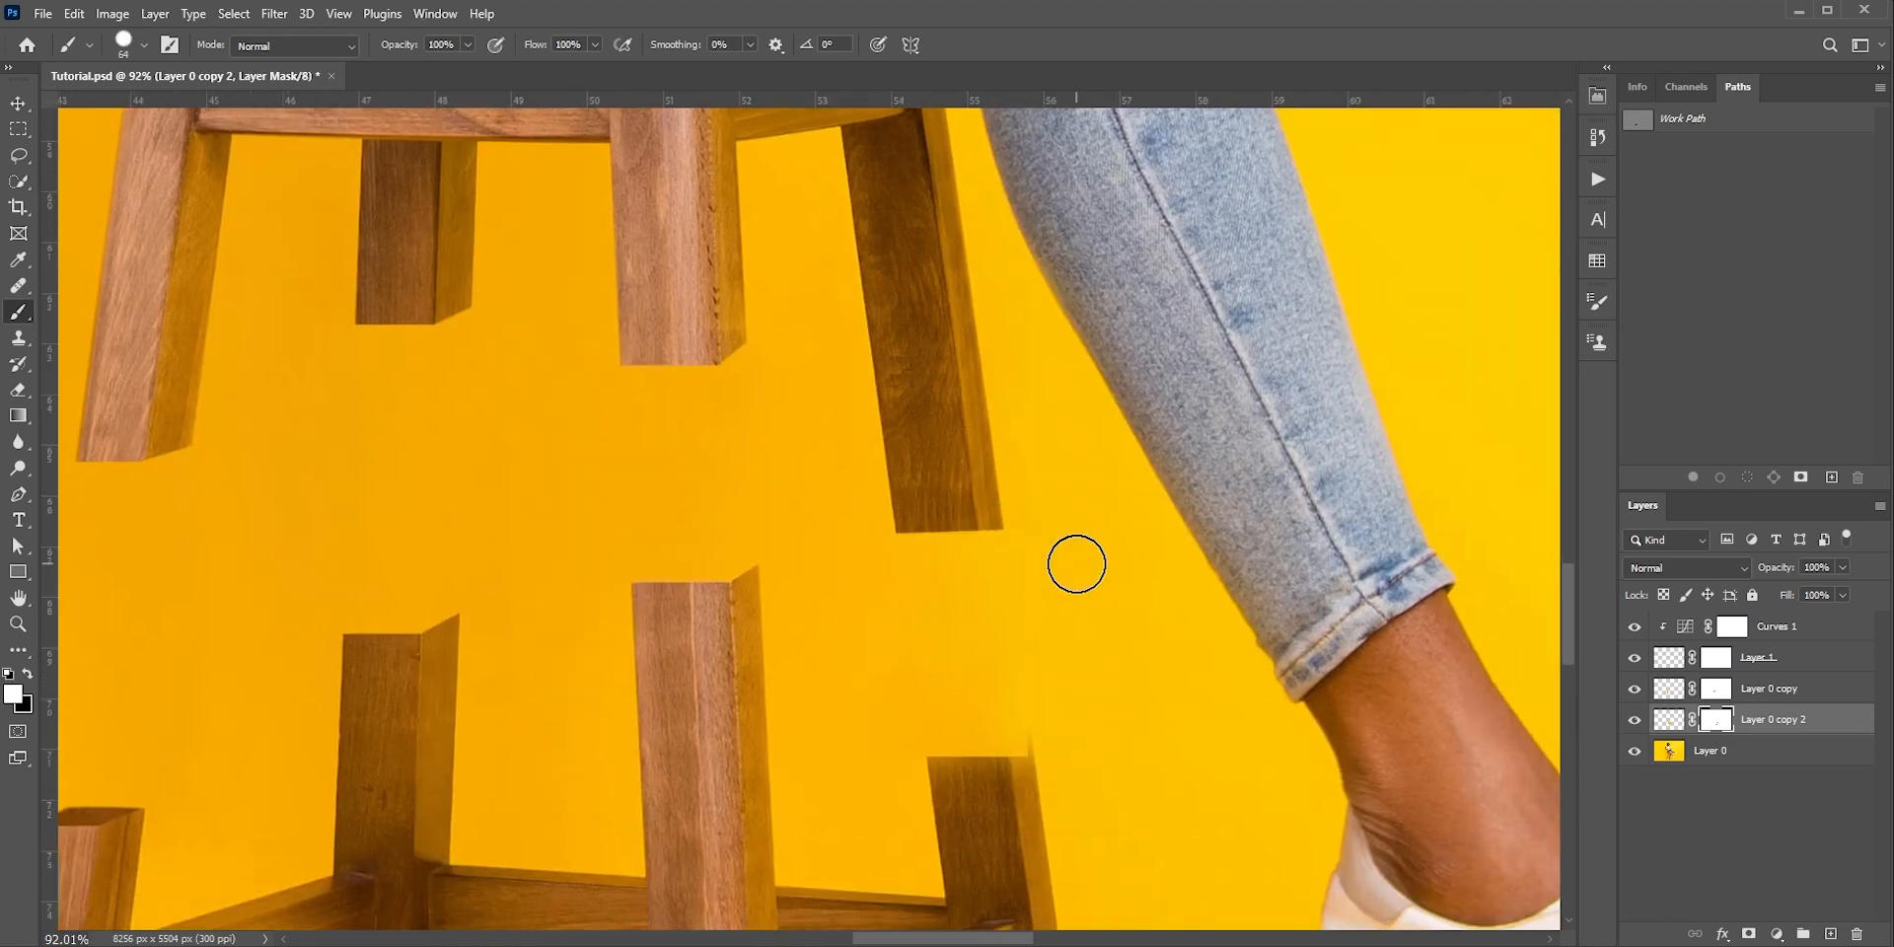
pyautogui.scroll(3, 997, 556)
pyautogui.keyDown('alt'); pyautogui.rightClick(1010, 549); pyautogui.keyUp('alt')
pyautogui.press('x')
pyautogui.click(1005, 521)
# Paint on the Layer 0 copy 2 mask to clean the top of the right leg's lower stump and slant its side face's cut edge
pyautogui.moveTo(1010, 681); pyautogui.dragTo(955, 499)
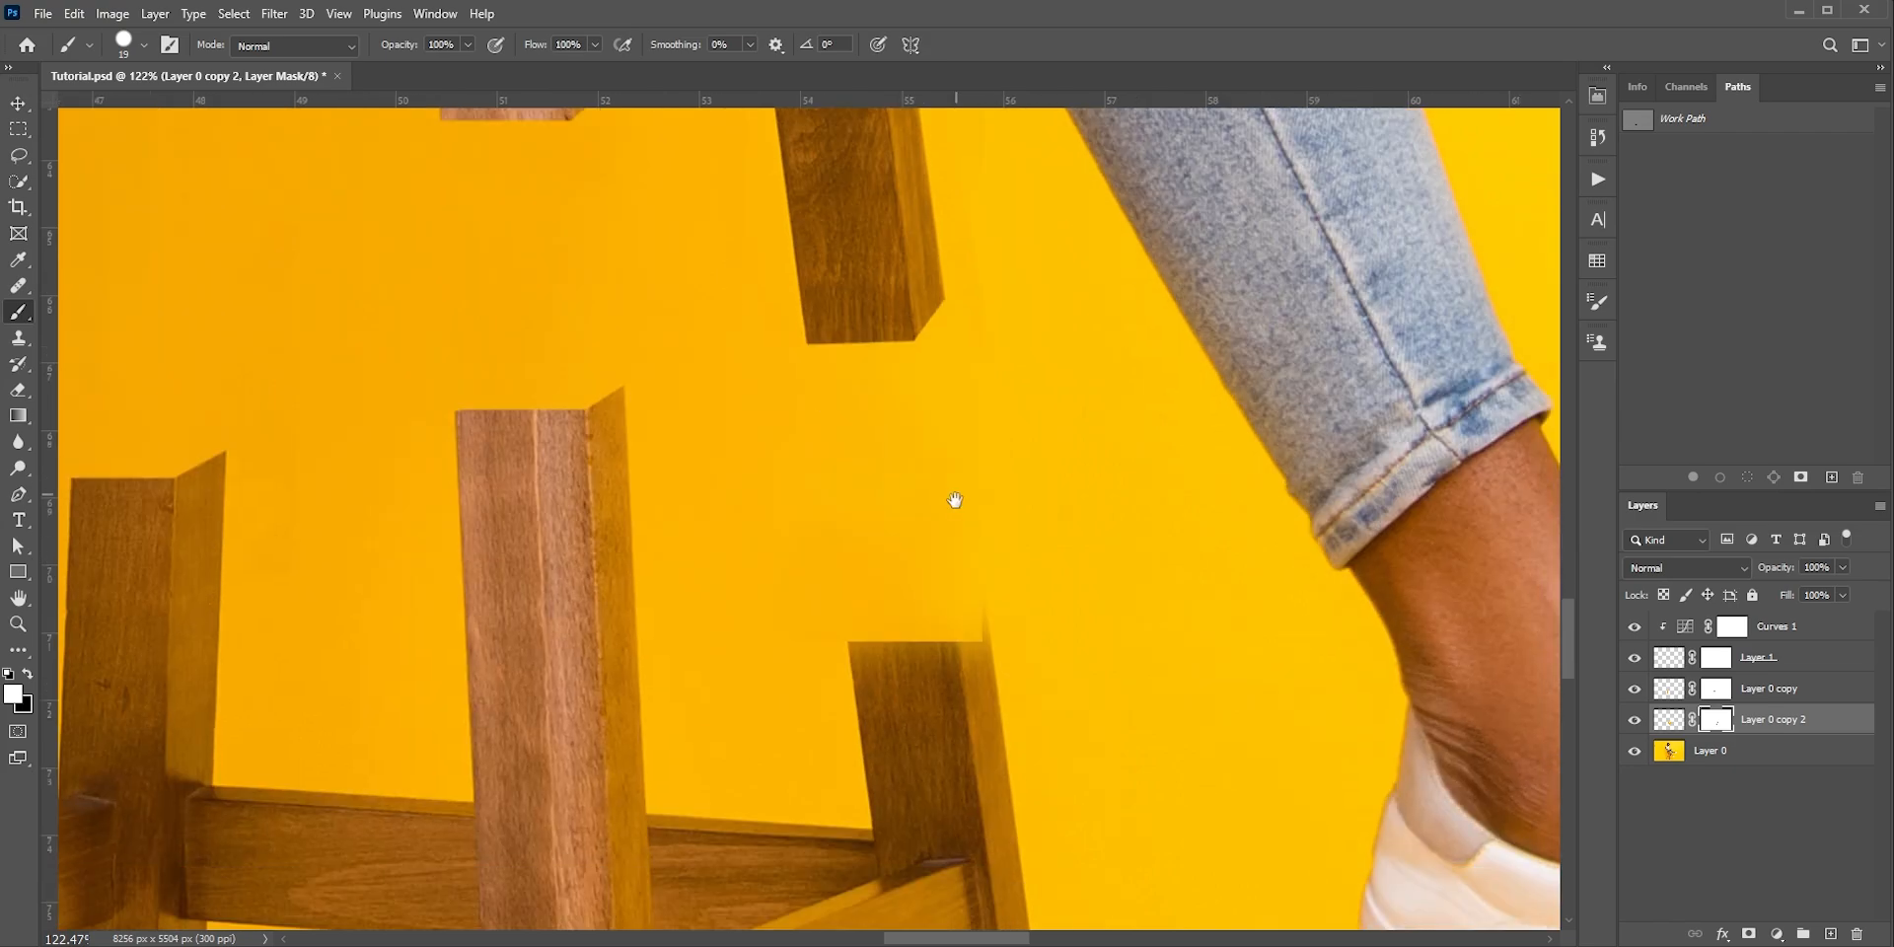
pyautogui.keyDown('alt'); pyautogui.rightClick(990, 631); pyautogui.keyUp('alt')
pyautogui.press('x')
pyautogui.moveTo(1004, 652)
pyautogui.mouseDown()
pyautogui.moveTo(859, 651)
pyautogui.moveTo(987, 643)
pyautogui.mouseUp()
pyautogui.scroll(5, 985, 631)
pyautogui.keyDown('alt'); pyautogui.rightClick(985, 632); pyautogui.keyUp('alt')
pyautogui.press('x')
pyautogui.click(949, 625)
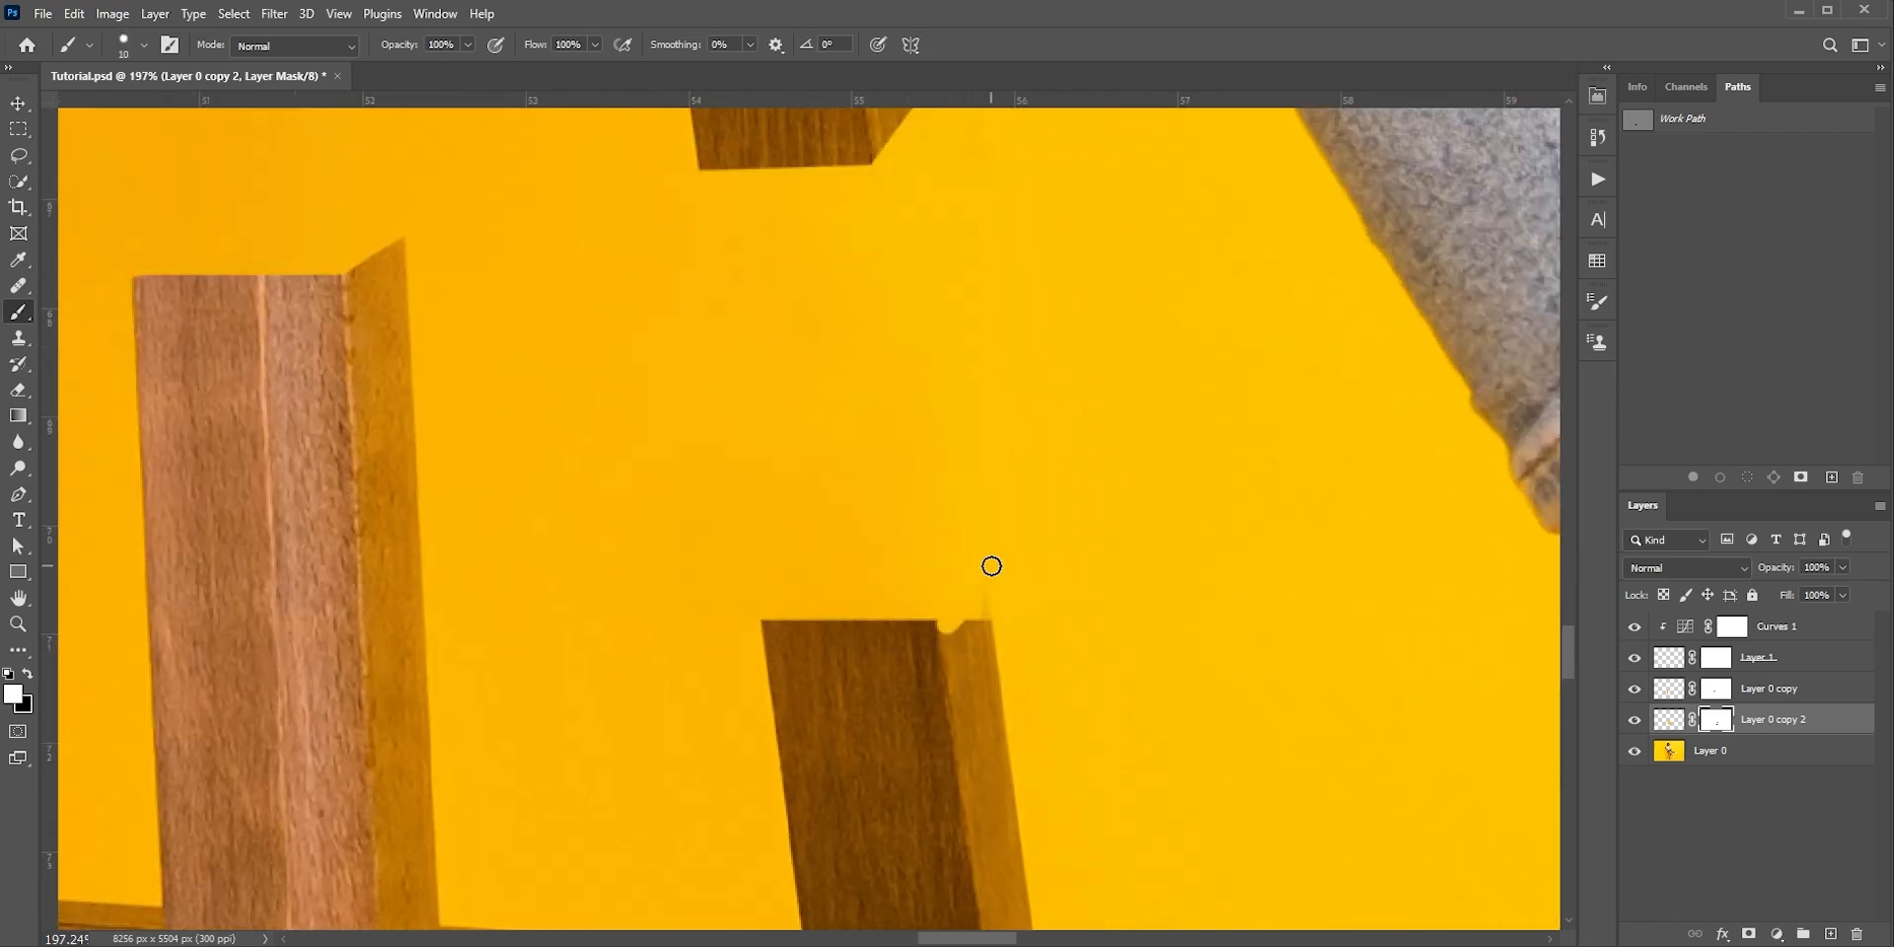
pyautogui.keyDown('shift'); pyautogui.click(999, 572); pyautogui.keyUp('shift')
pyautogui.scroll(-14, 985, 631)
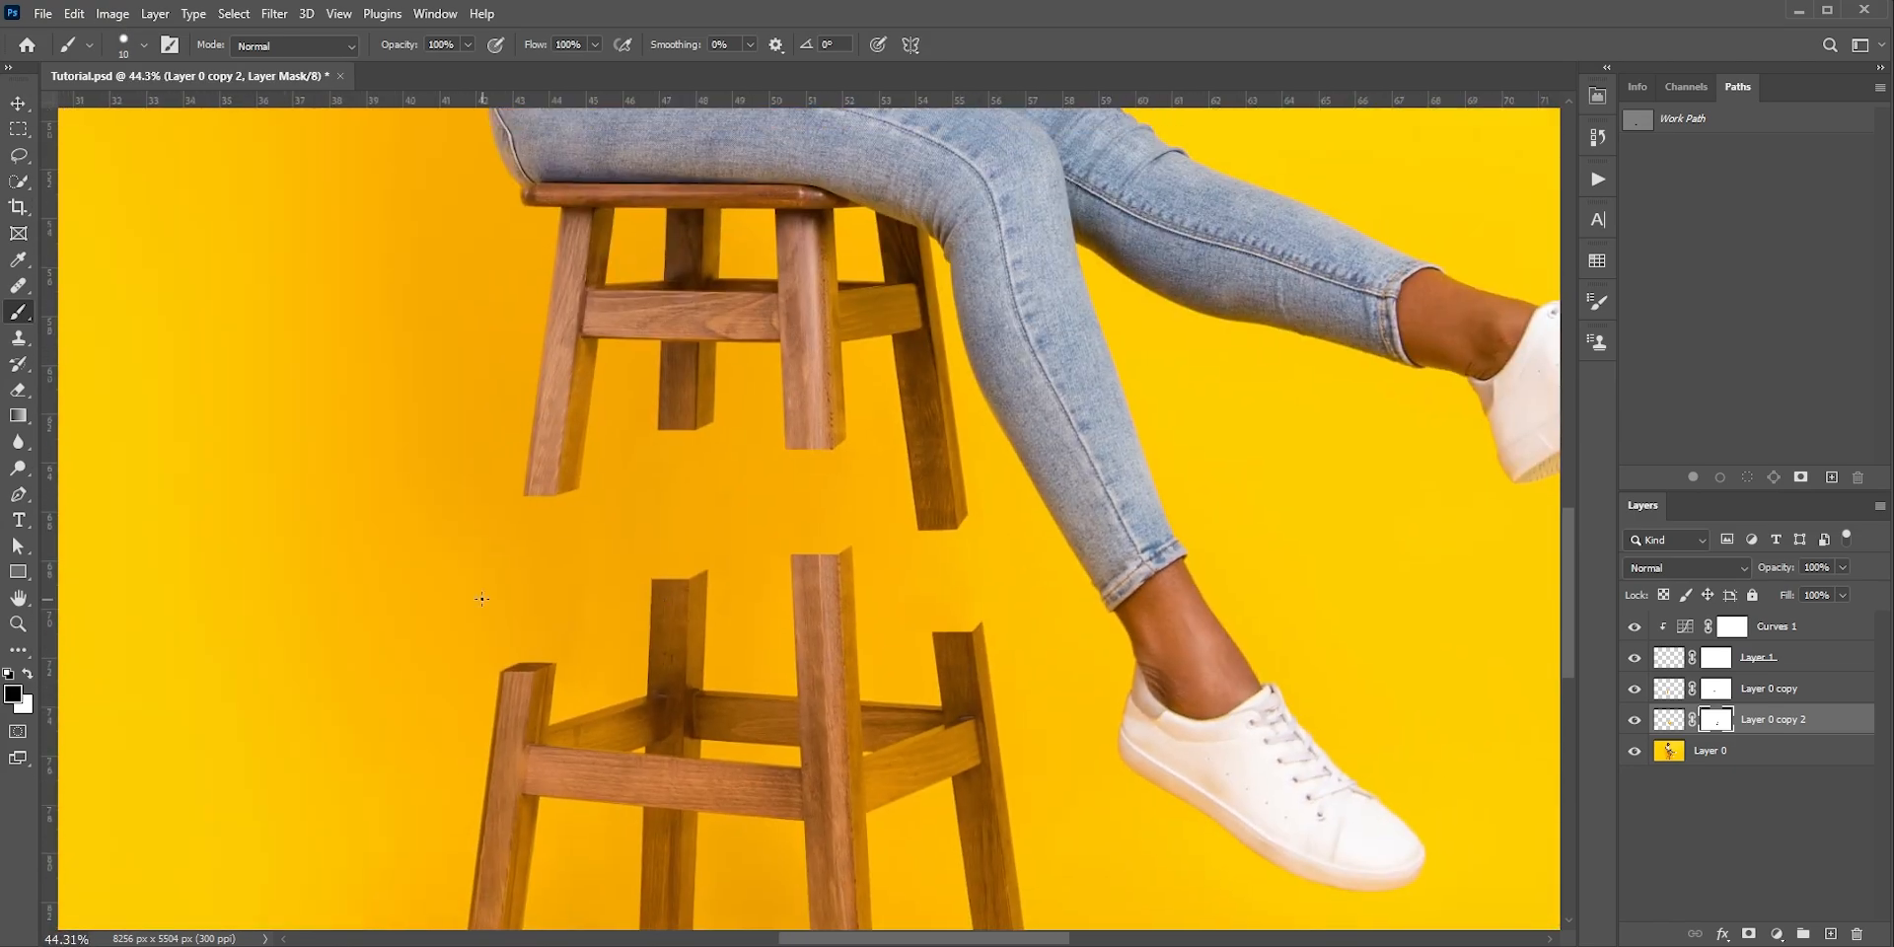
# Draw a closed four-point Pen path outlining the cut top surface of the back leg's lower stump
pyautogui.press('p')
pyautogui.scroll(8, 652, 582)
pyautogui.click(652, 581)
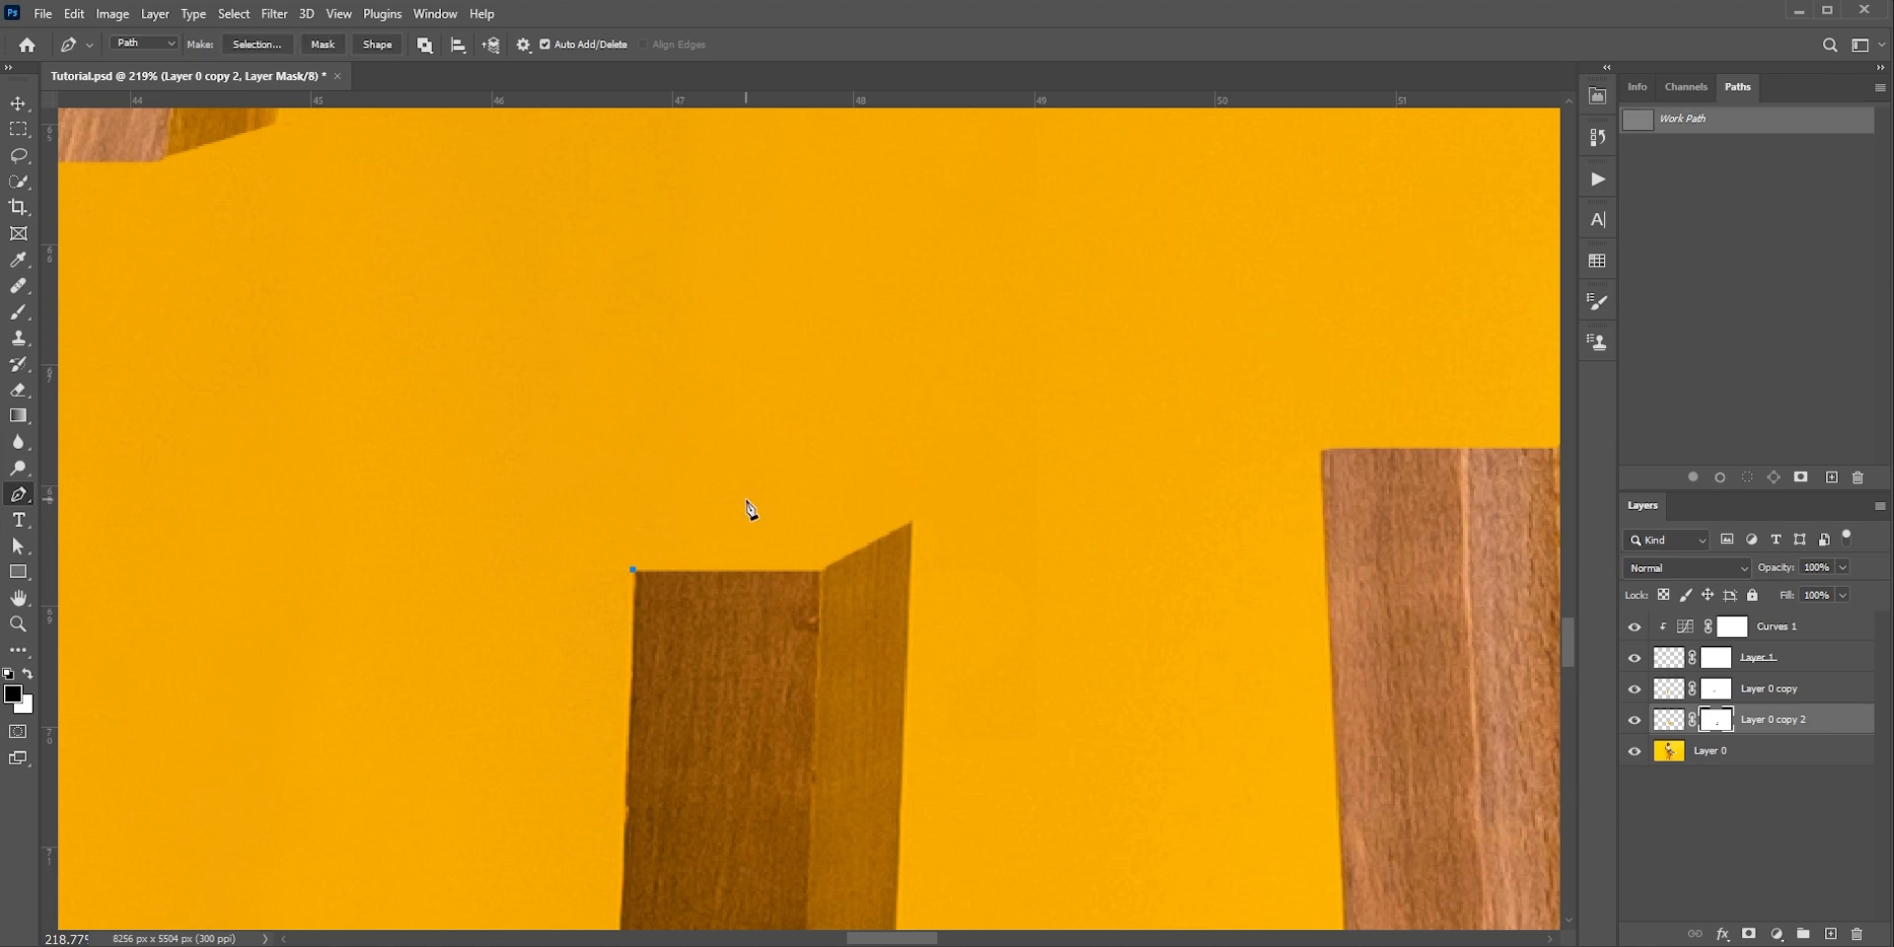
pyautogui.click(909, 530)
pyautogui.scroll(-2, 855, 553)
# Draw a closed four-point Pen path outlining the cut top surface of the front leg's lower stump
pyautogui.moveTo(1253, 441); pyautogui.dragTo(1035, 613)
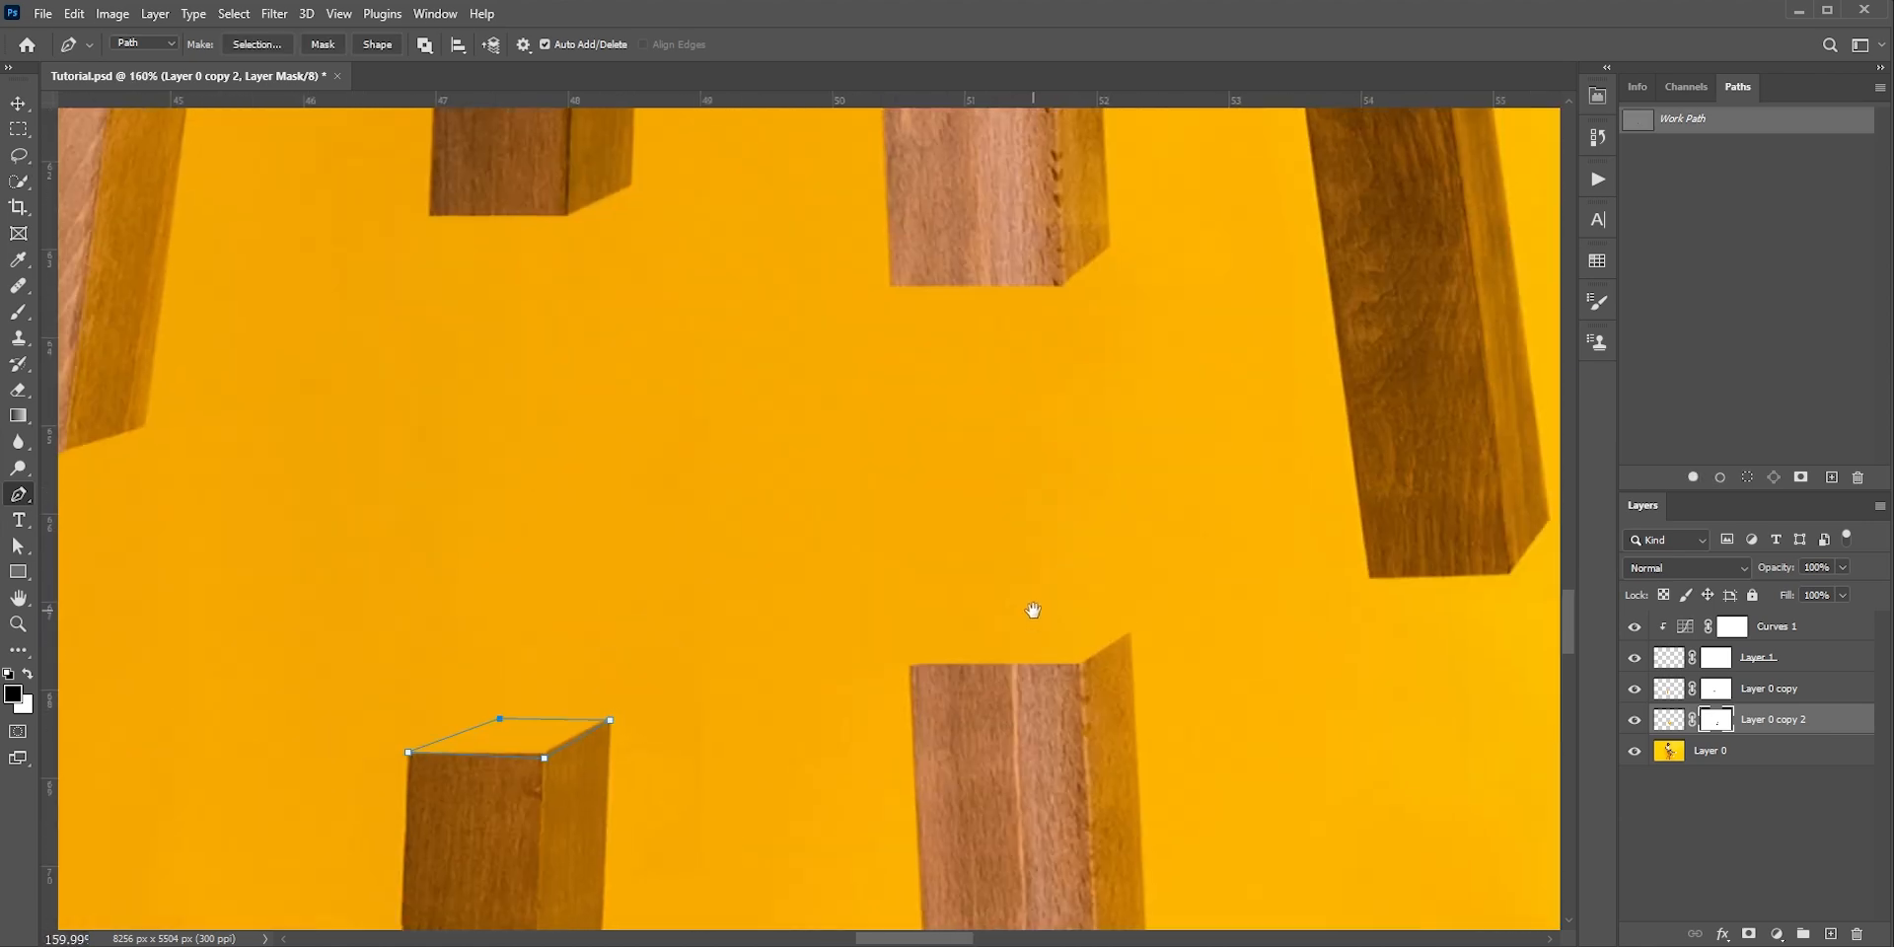
pyautogui.scroll(2, 937, 666)
pyautogui.scroll(-2, 962, 690)
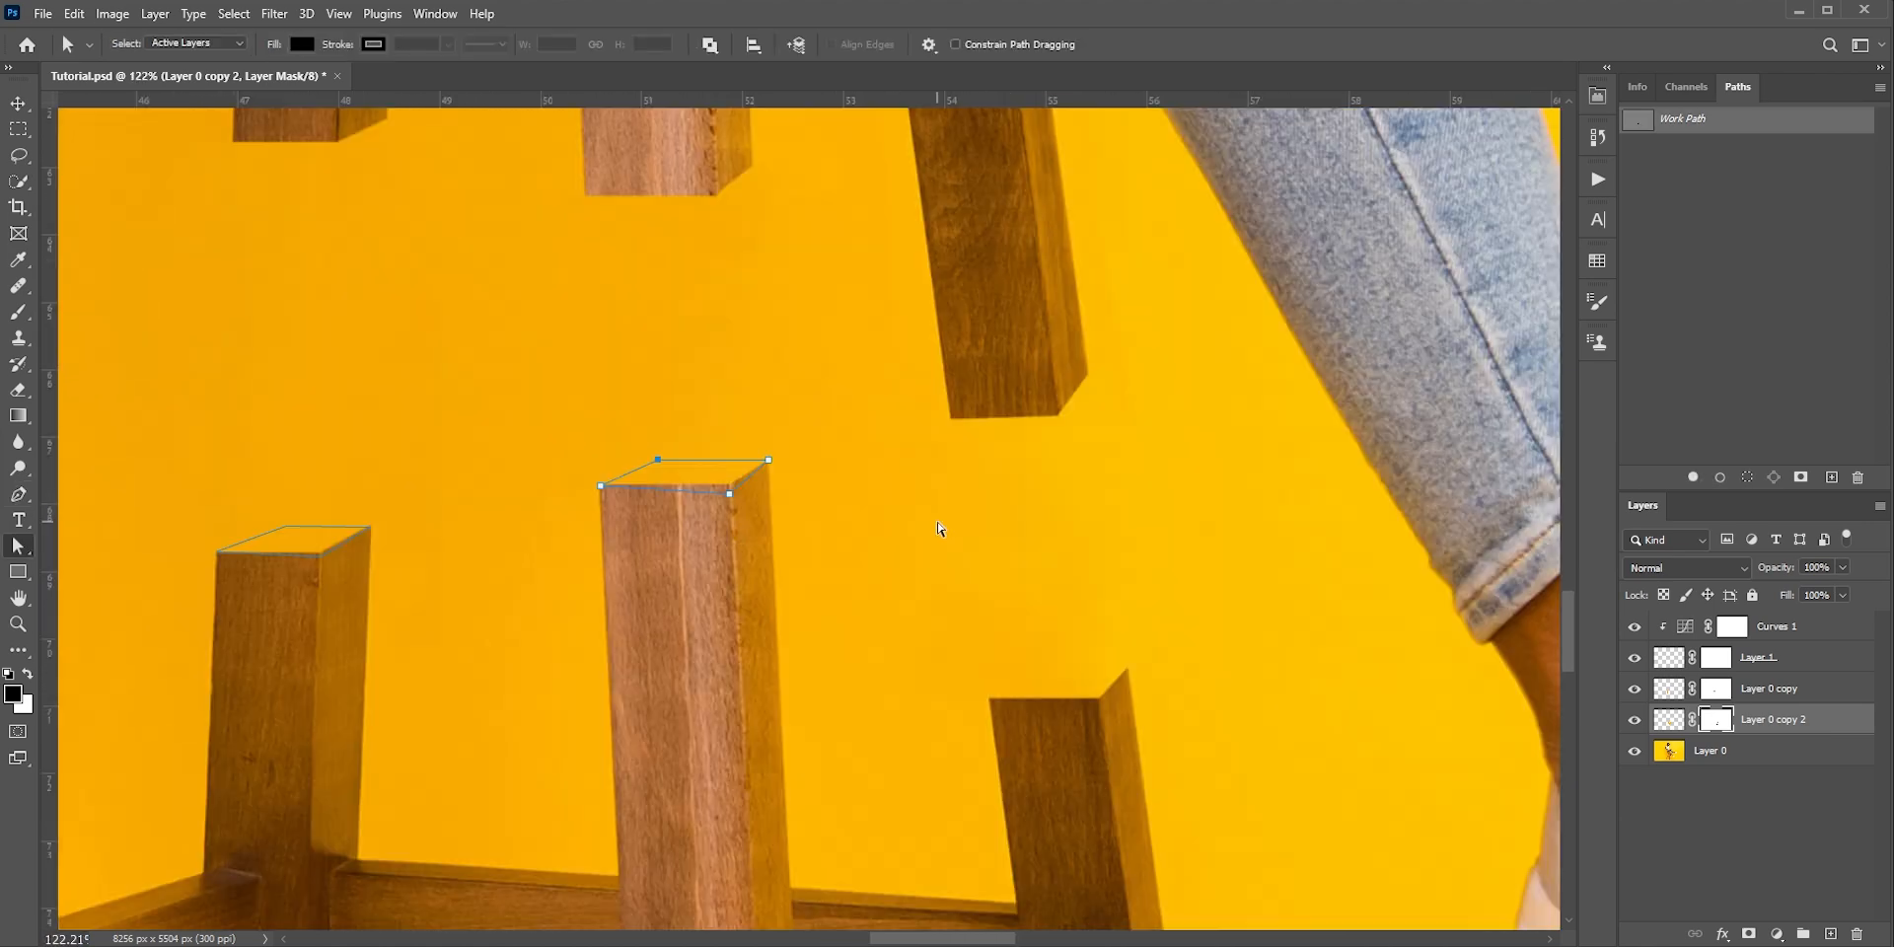
# Draw a closed four-point Pen path outlining the cut top surface of the right leg's lower stump
pyautogui.scroll(3, 974, 695)
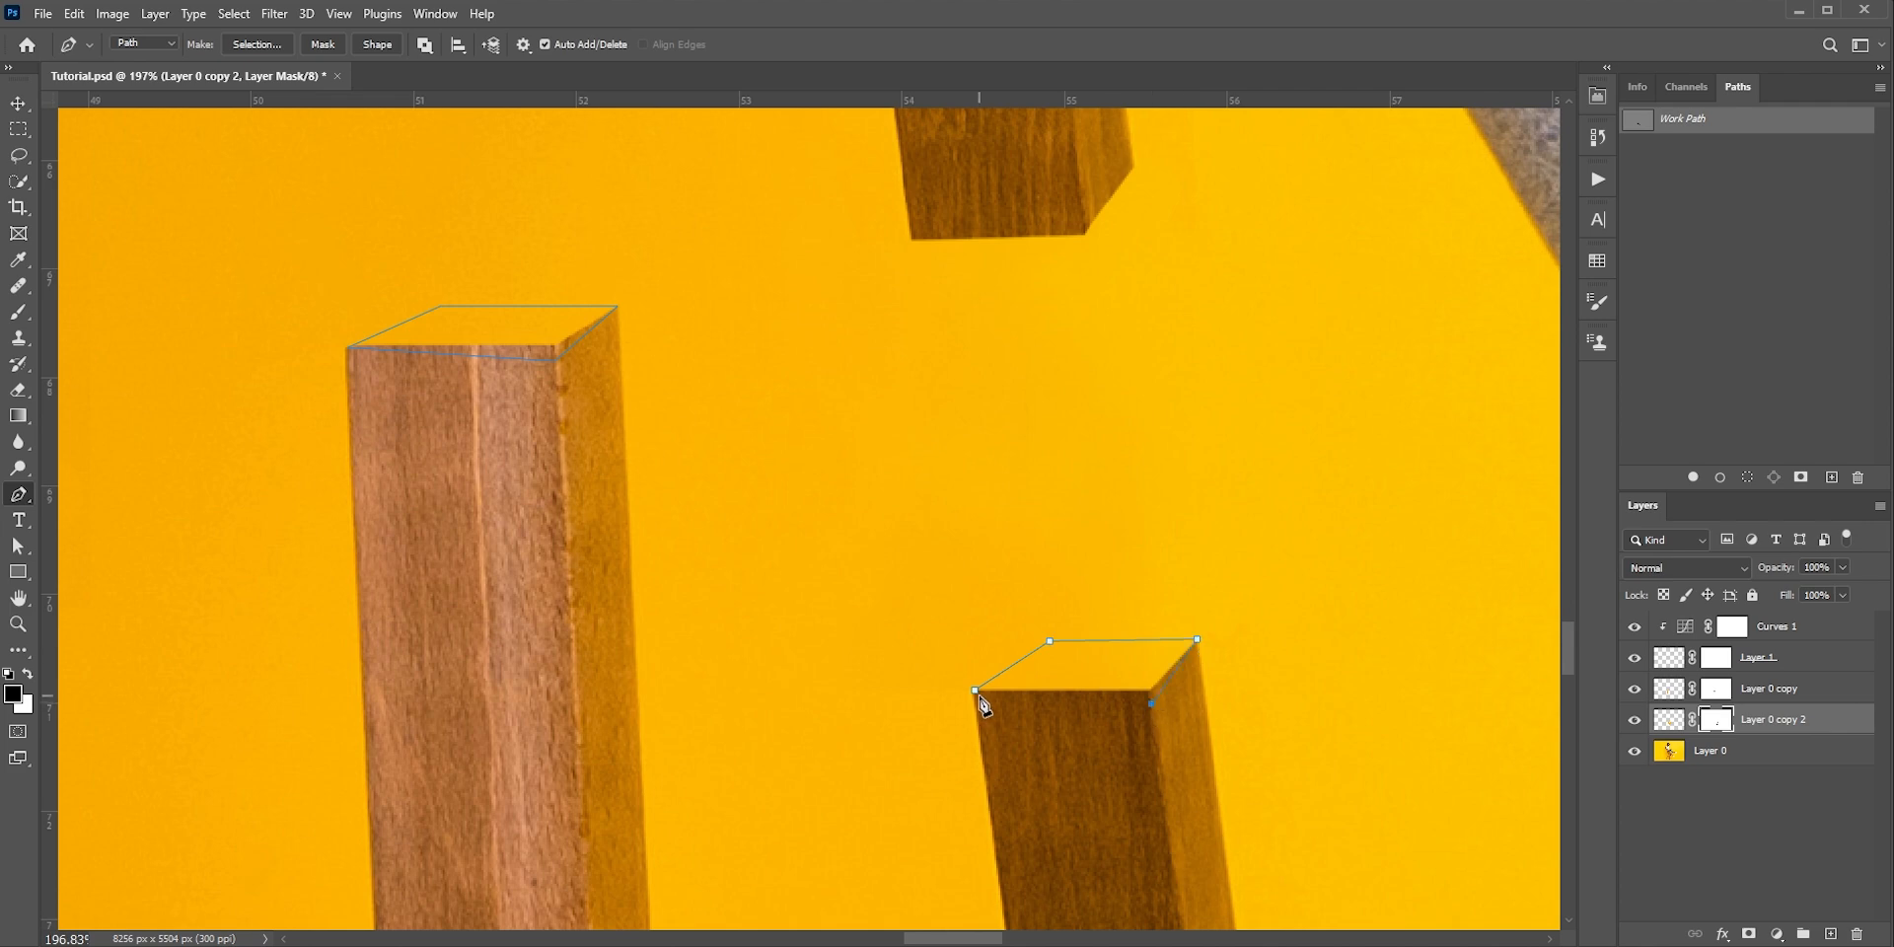
pyautogui.click(977, 693)
pyautogui.press('a')
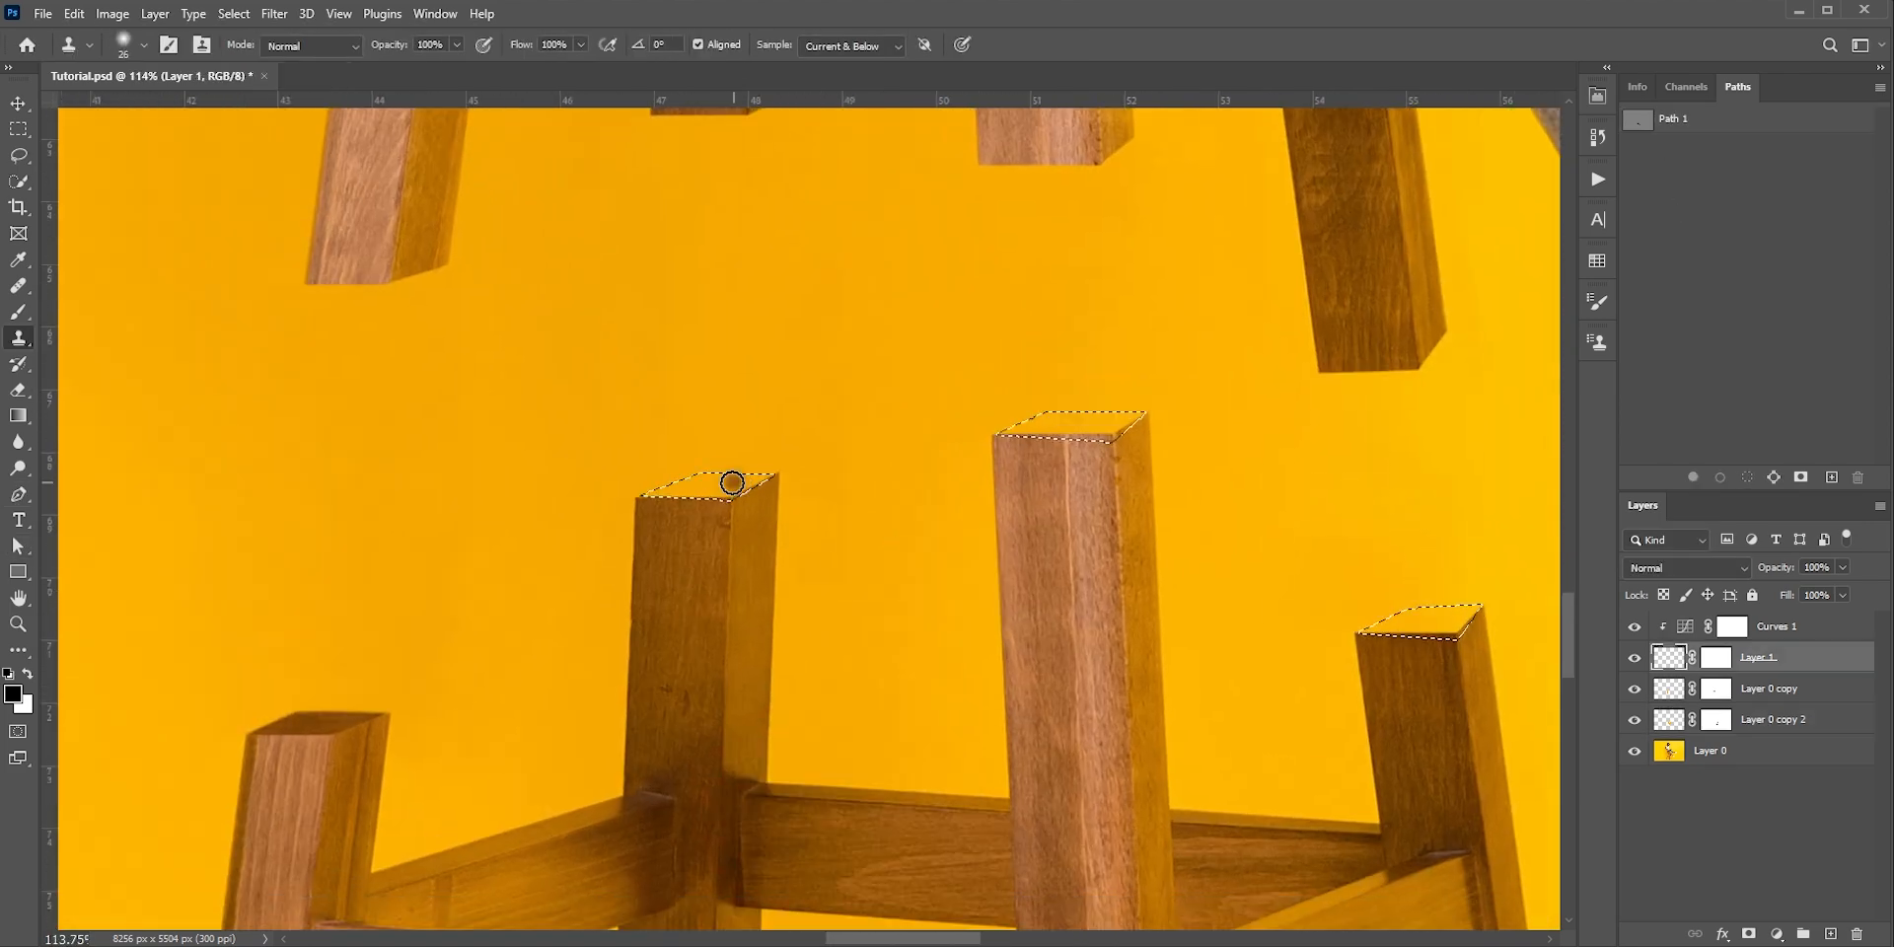
# Clone wood grain on Layer 1 into the selected top faces of the back, front and right legs' lower stumps
pyautogui.moveTo(731, 482)
pyautogui.mouseDown()
pyautogui.moveTo(690, 534)
pyautogui.moveTo(706, 480)
pyautogui.mouseUp()
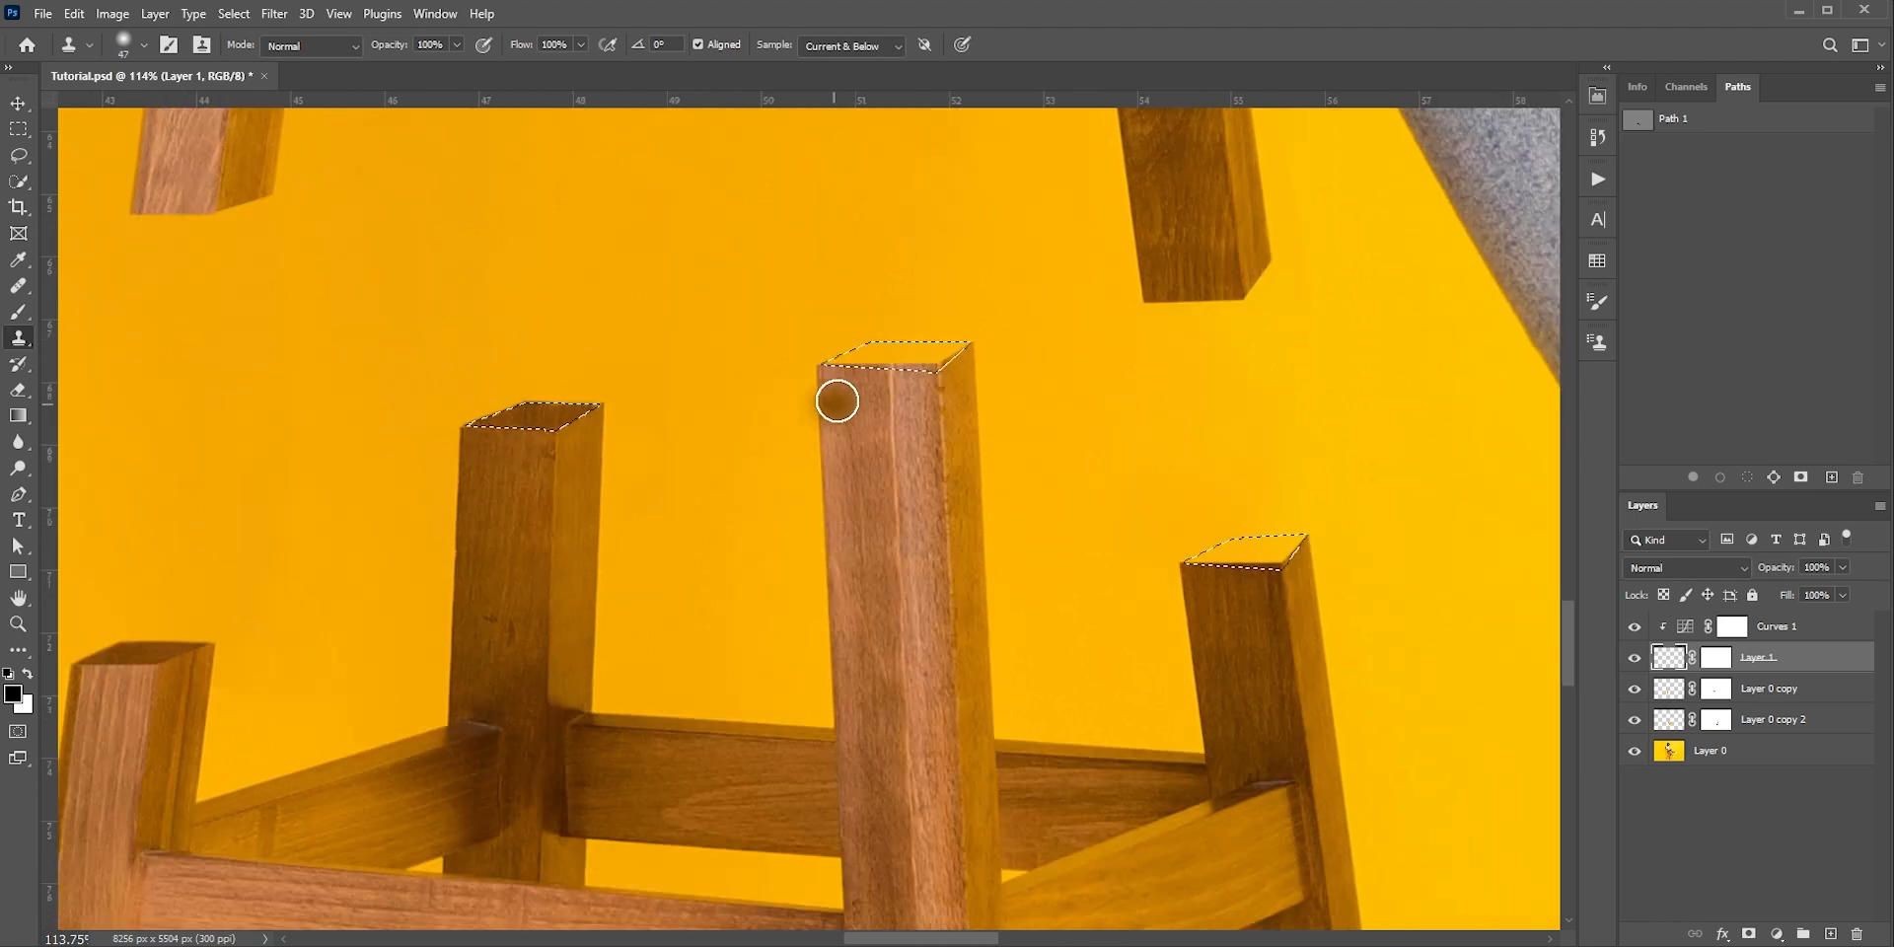
pyautogui.moveTo(836, 400)
pyautogui.mouseDown()
pyautogui.moveTo(867, 357)
pyautogui.moveTo(955, 350)
pyautogui.moveTo(830, 364)
pyautogui.mouseUp()
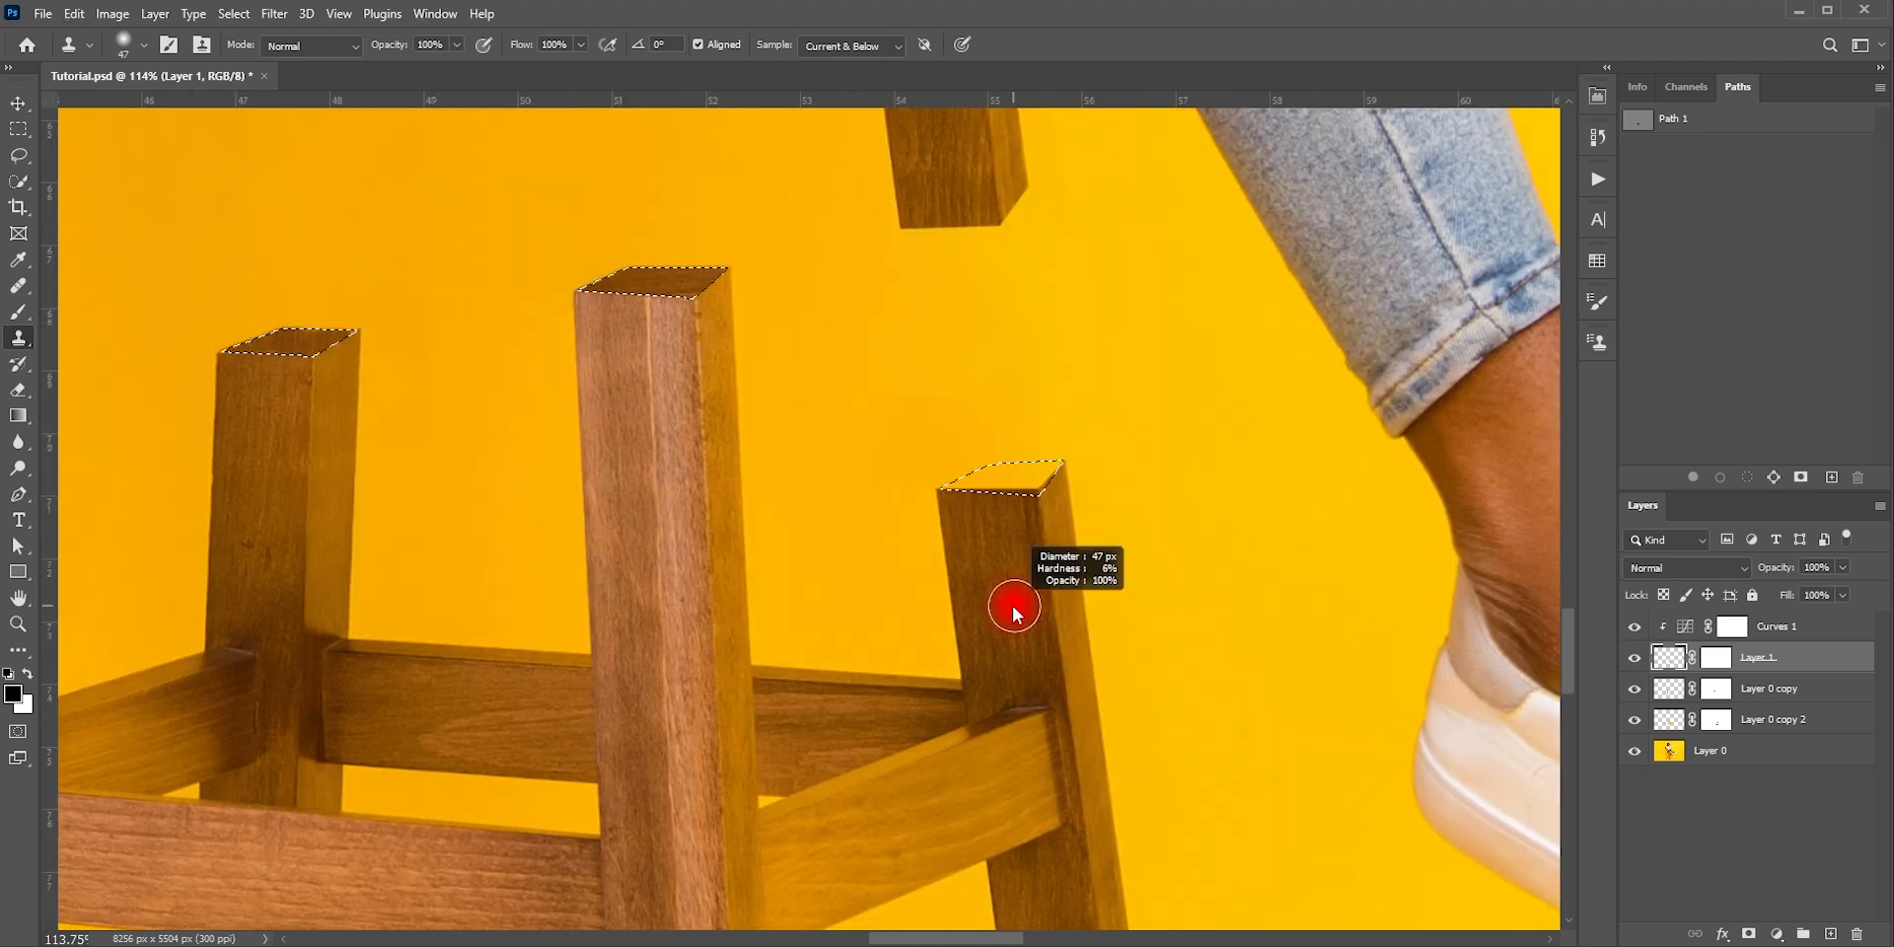
pyautogui.moveTo(949, 484); pyautogui.dragTo(1002, 486)
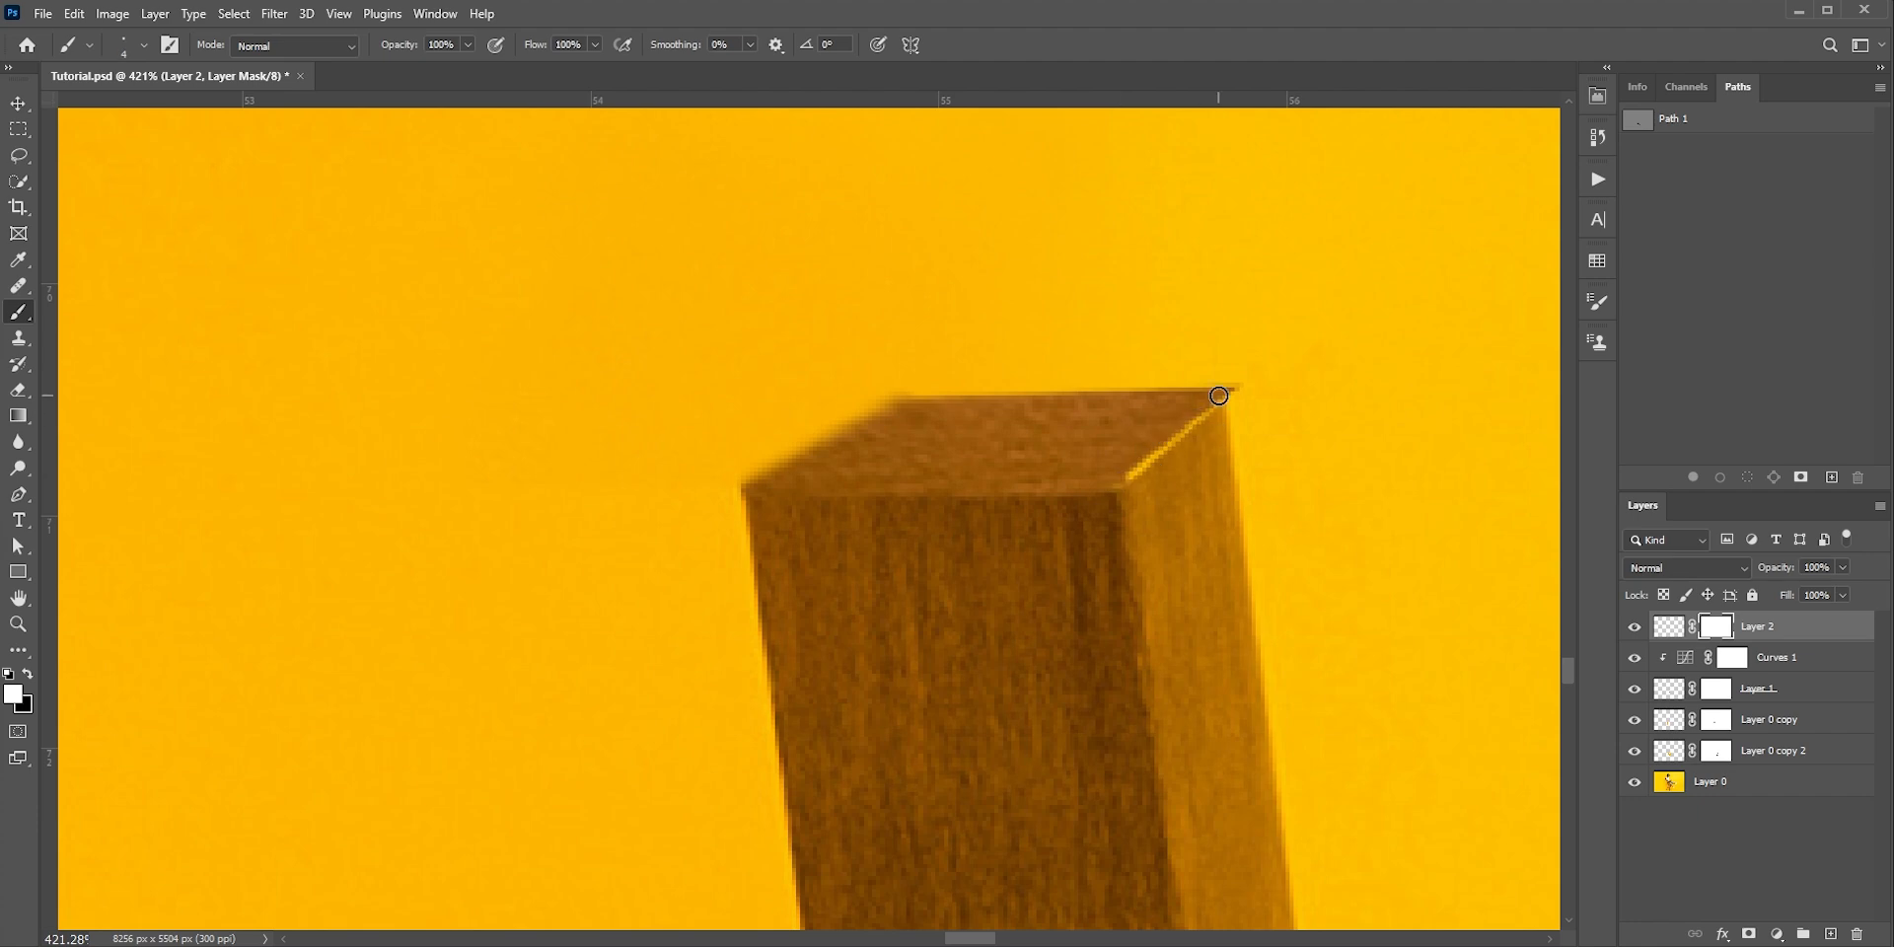
# Paint on the Layer 2 mask to clean up the rear and side edges of the right leg's cut top face
pyautogui.moveTo(1252, 392); pyautogui.dragTo(911, 398)
pyautogui.moveTo(1223, 395)
pyautogui.mouseDown()
pyautogui.moveTo(862, 410)
pyautogui.moveTo(741, 488)
pyautogui.moveTo(913, 453)
pyautogui.mouseUp()
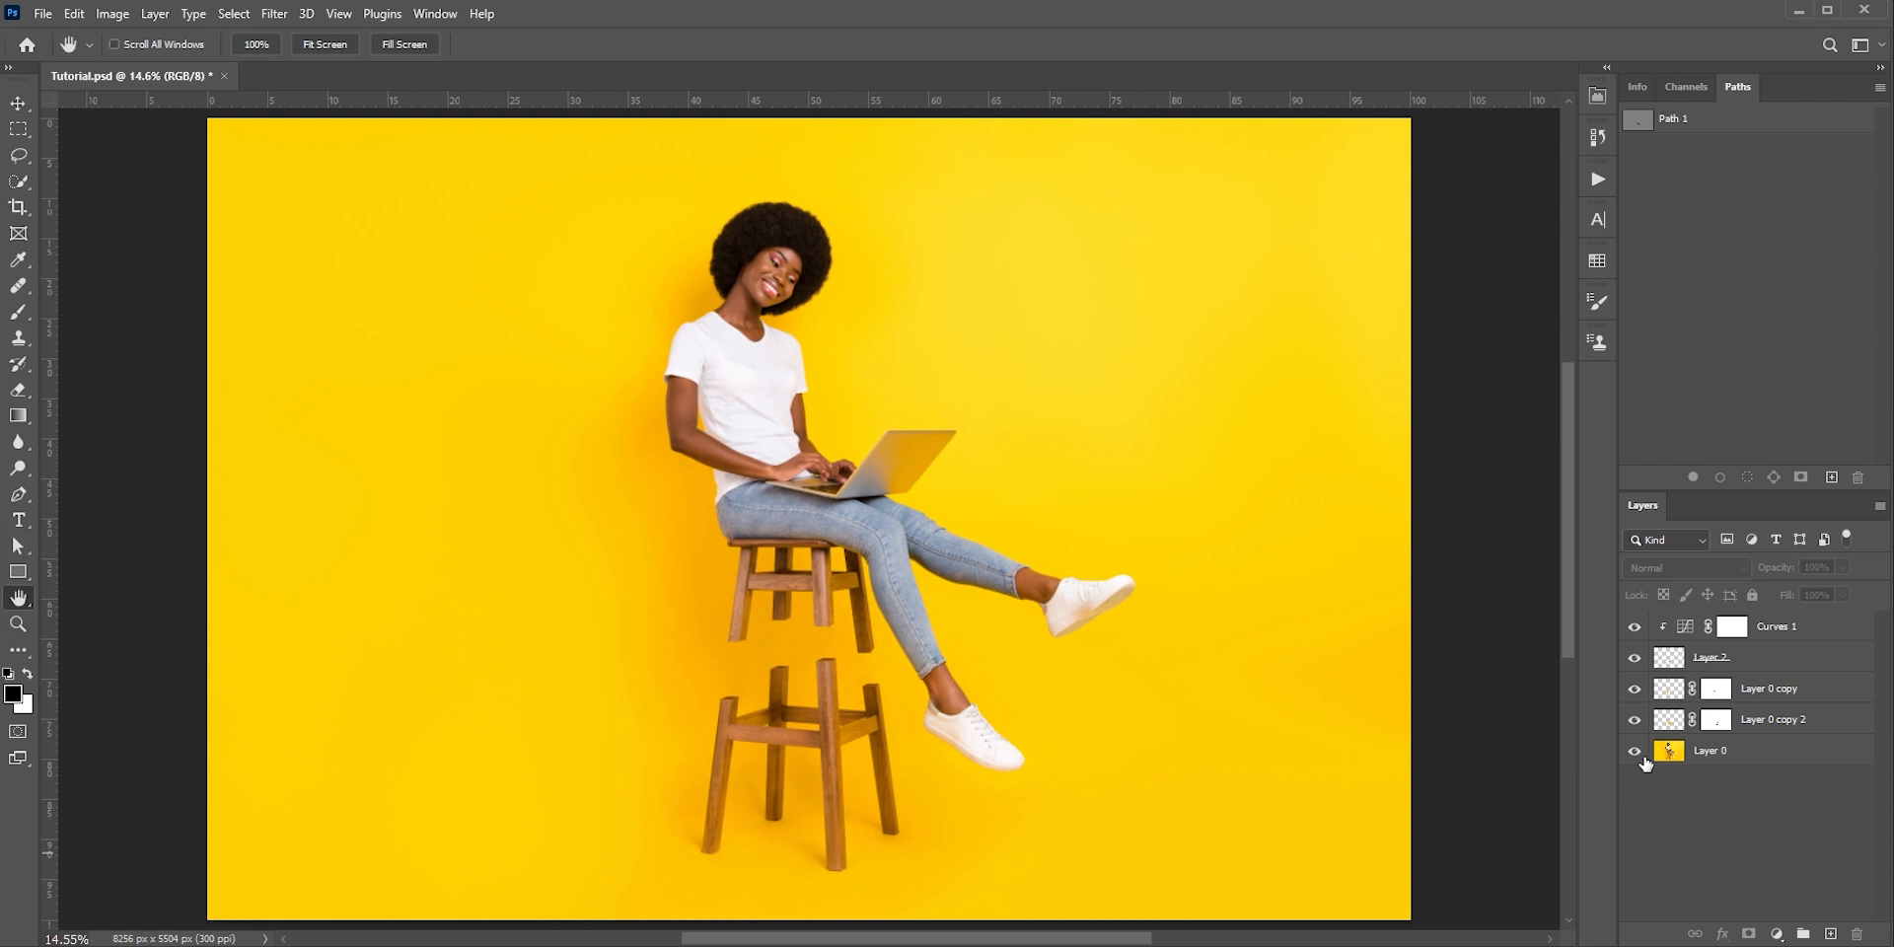
# Compare the original photo with the edited stool by hiding and restoring all layers above Layer 0
pyautogui.keyDown('alt'); pyautogui.click(1640, 756); pyautogui.keyUp('alt')
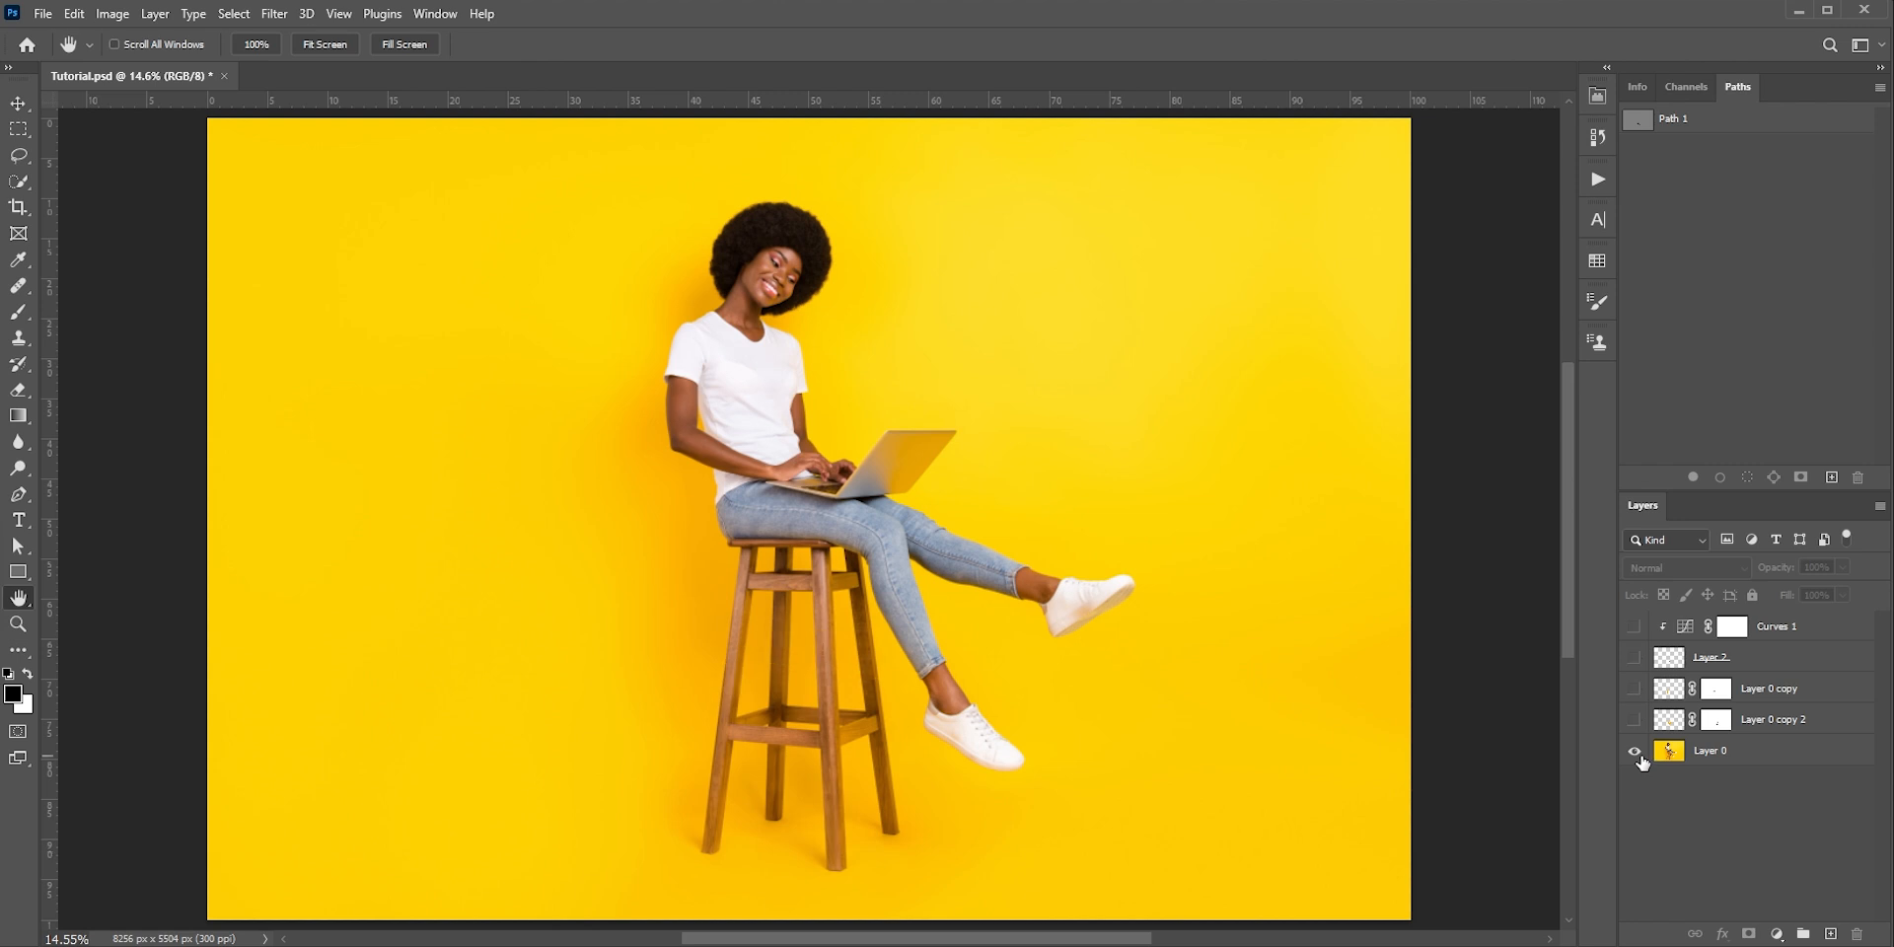
pyautogui.keyDown('alt'); pyautogui.click(1641, 757); pyautogui.keyUp('alt')
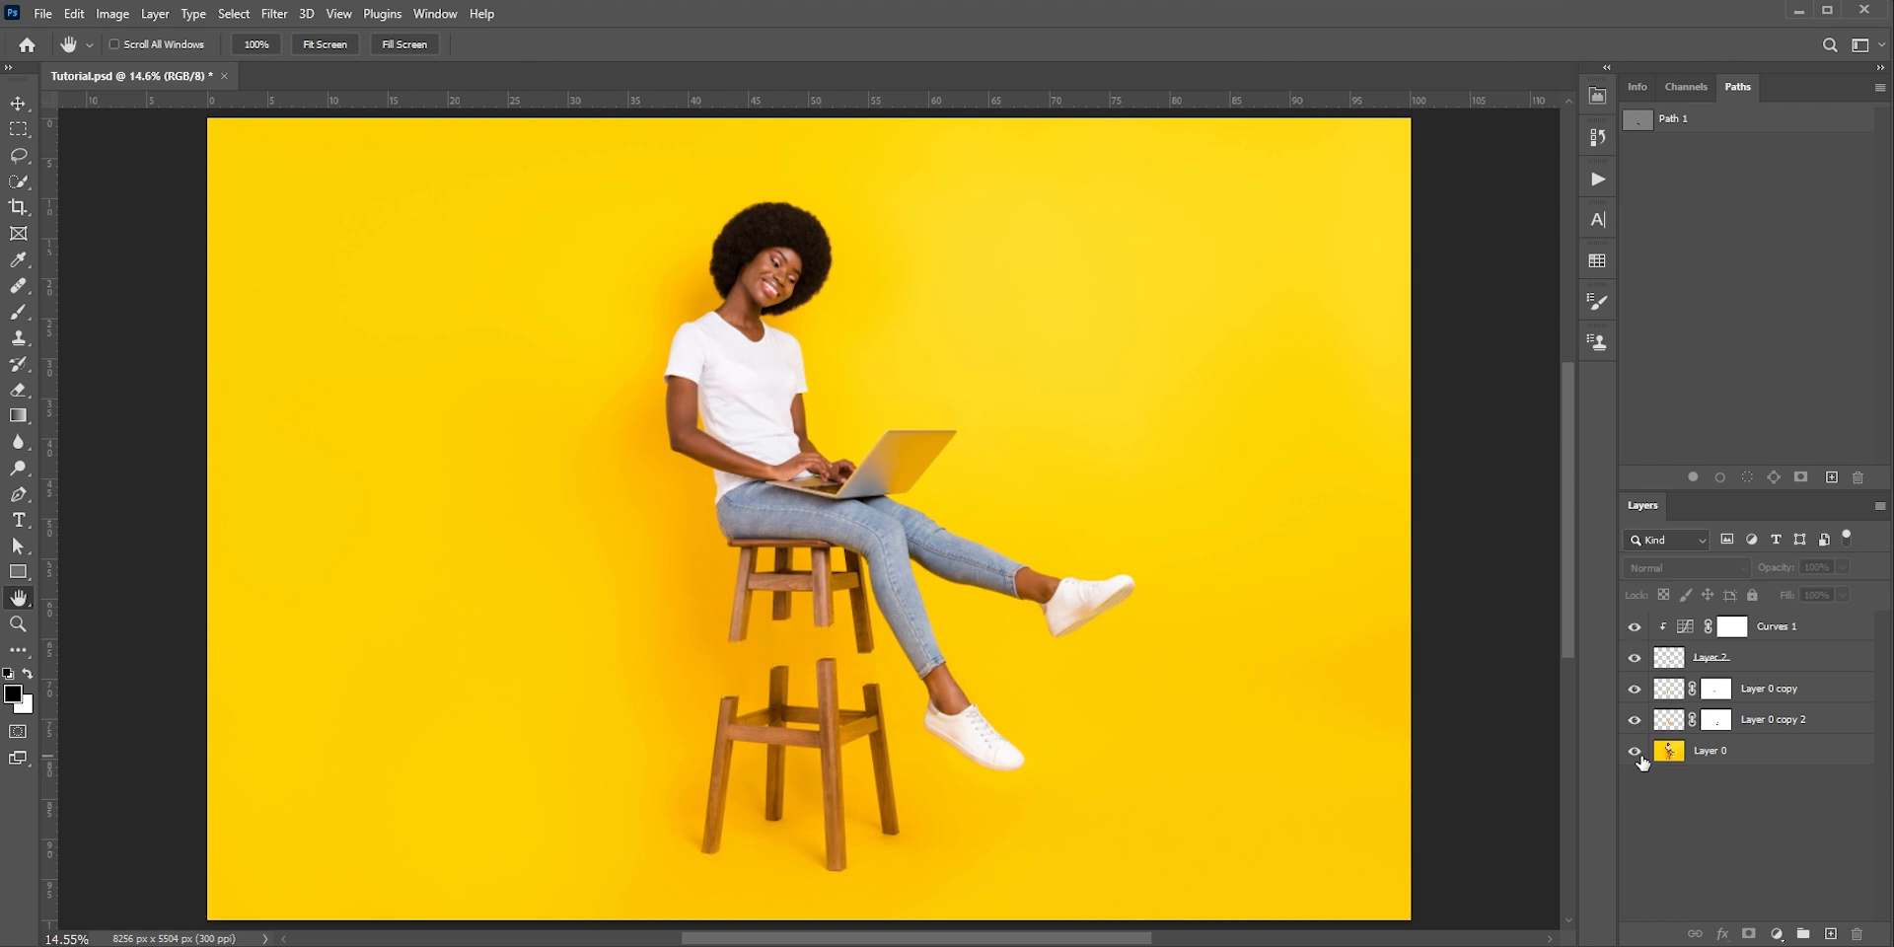
pyautogui.keyDown('alt'); pyautogui.click(1634, 752); pyautogui.keyUp('alt')
pyautogui.keyDown('alt'); pyautogui.click(1637, 754); pyautogui.keyUp('alt')
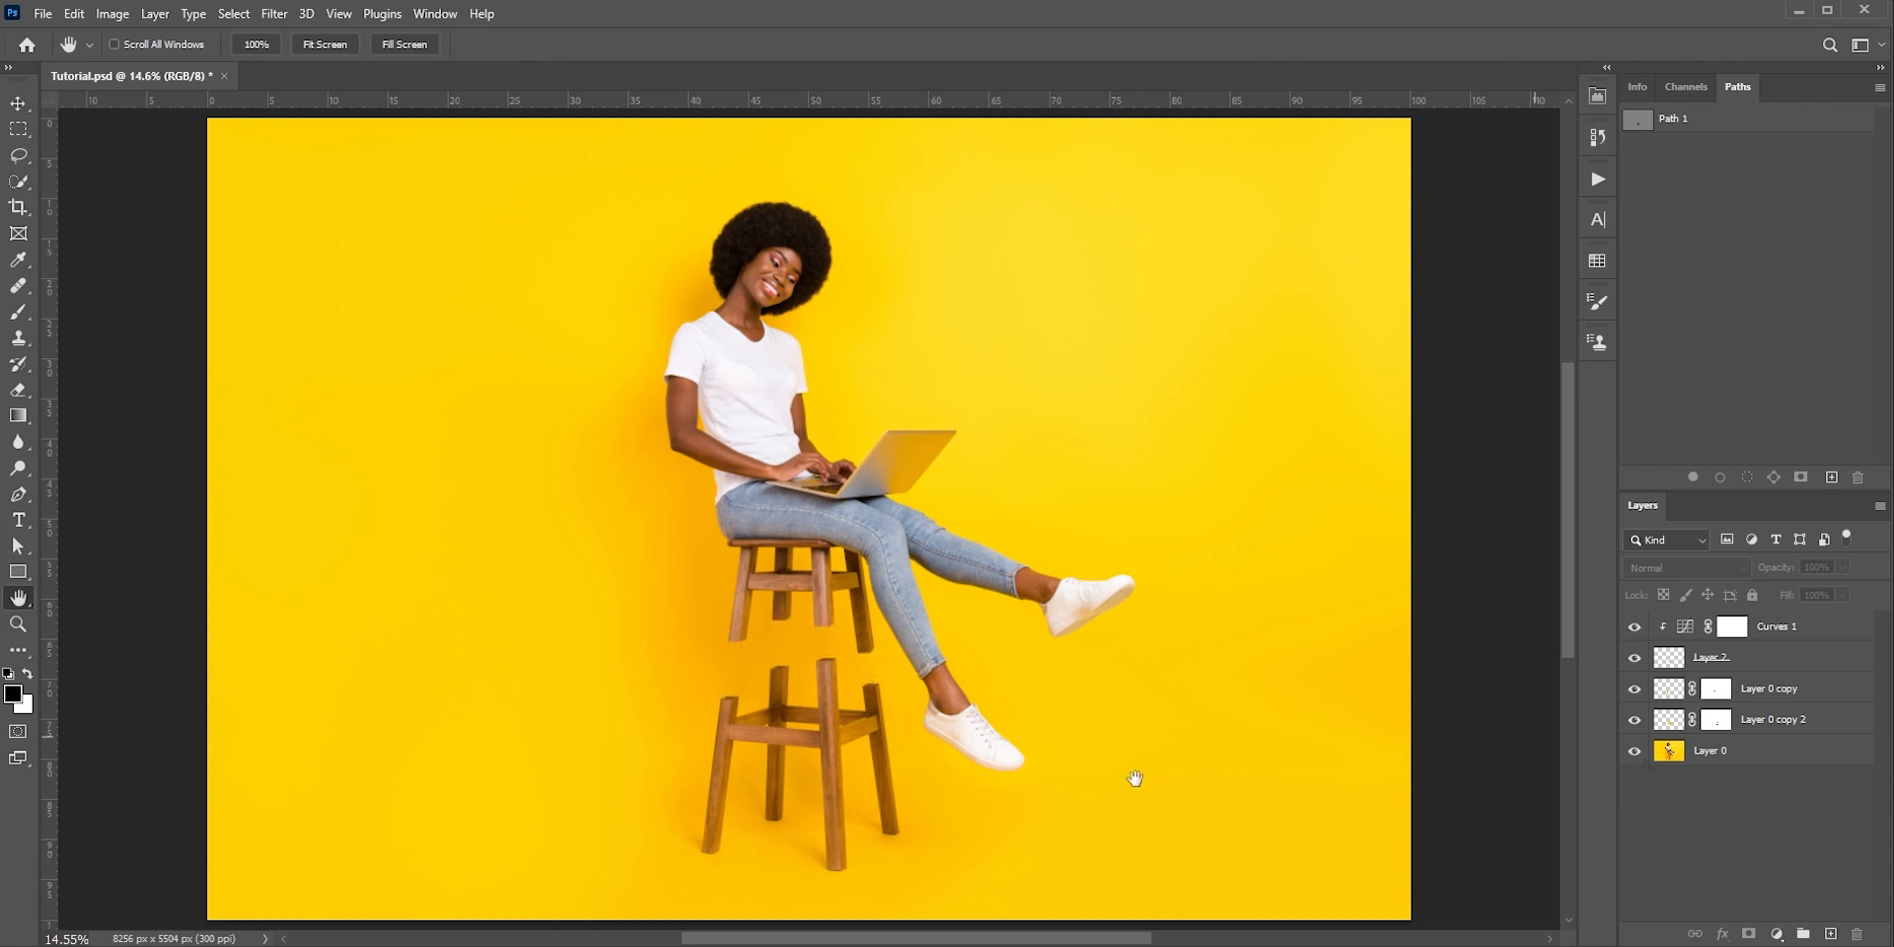